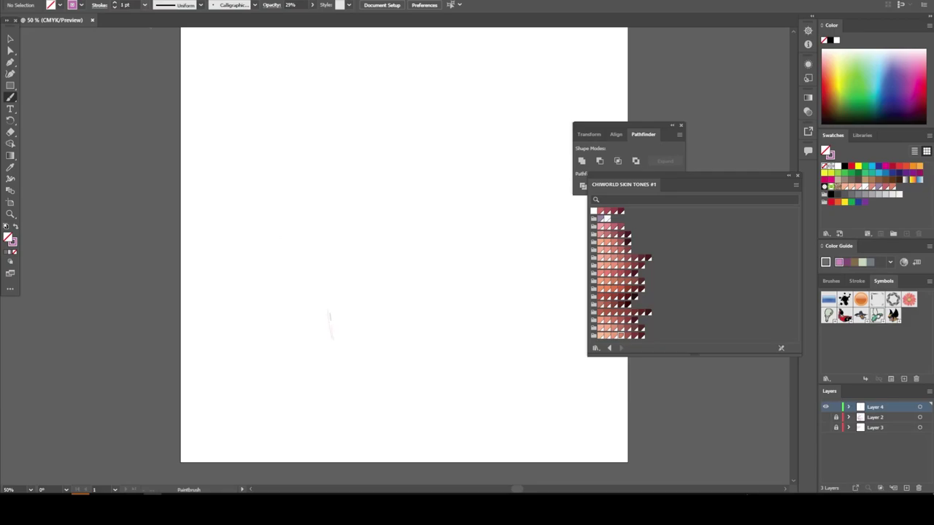
Set the brush stroke to 9 pt and sketch the jaw, right face side and neck lines
left_click(144, 5)
left_click(157, 83)
mouse_move(328, 307)
left_mouse_down()
mouse_move(334, 336)
mouse_move(435, 381)
left_mouse_up()
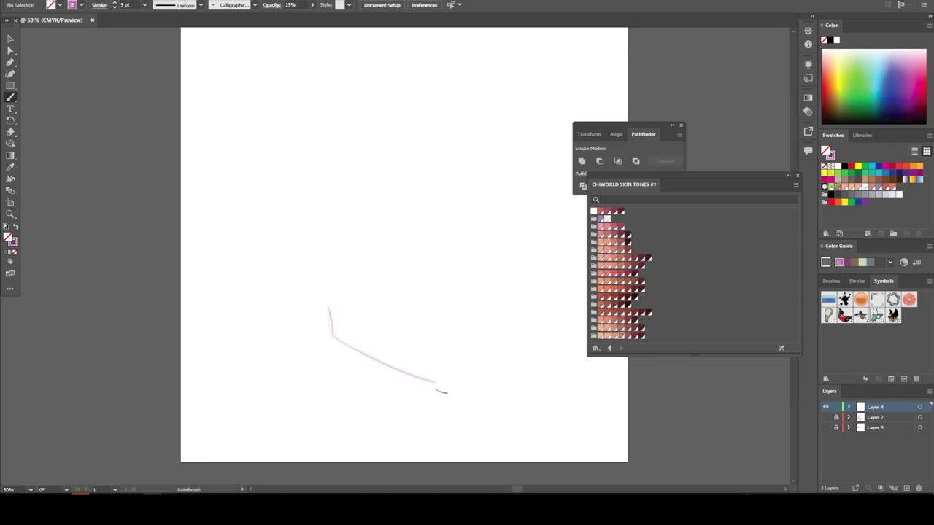
mouse_move(446, 393)
left_mouse_down()
mouse_move(485, 376)
mouse_move(542, 149)
left_mouse_up()
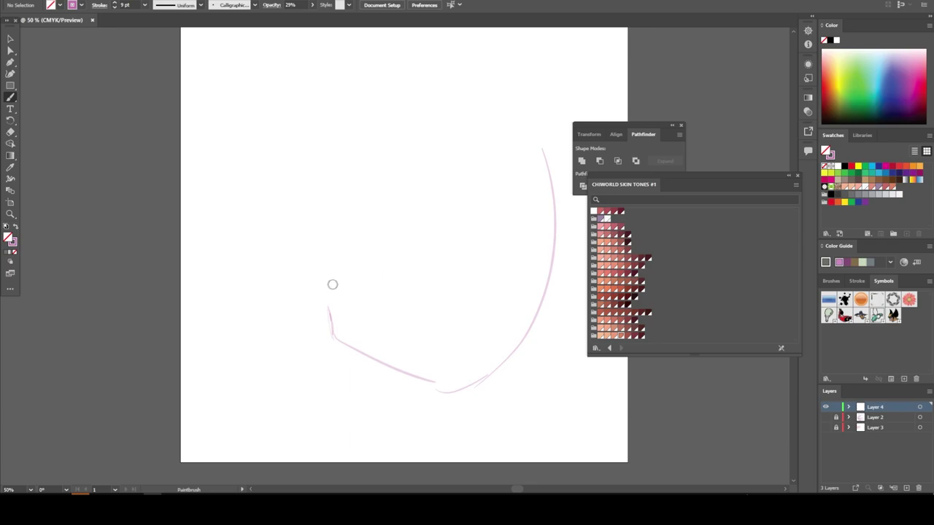
mouse_move(454, 392)
left_mouse_down()
mouse_move(293, 304)
mouse_move(307, 315)
left_mouse_up()
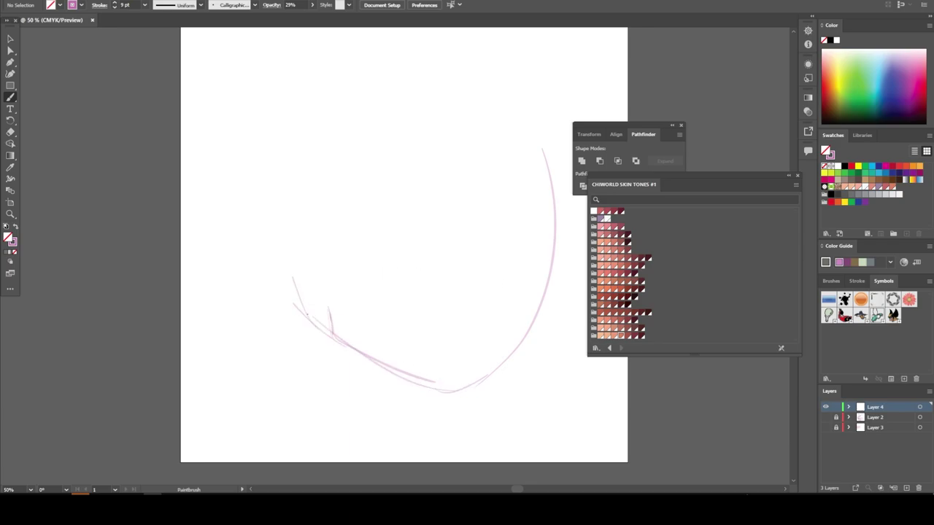
left_click_drag(296, 264, 307, 313)
mouse_move(303, 268)
left_mouse_down()
mouse_move(285, 281)
mouse_move(243, 257)
left_mouse_up()
Sketch the ear, the head-top curve, the smile and the lower curves of both eyes
mouse_move(245, 212)
left_mouse_down()
mouse_move(247, 265)
mouse_move(271, 181)
mouse_move(305, 234)
left_mouse_up()
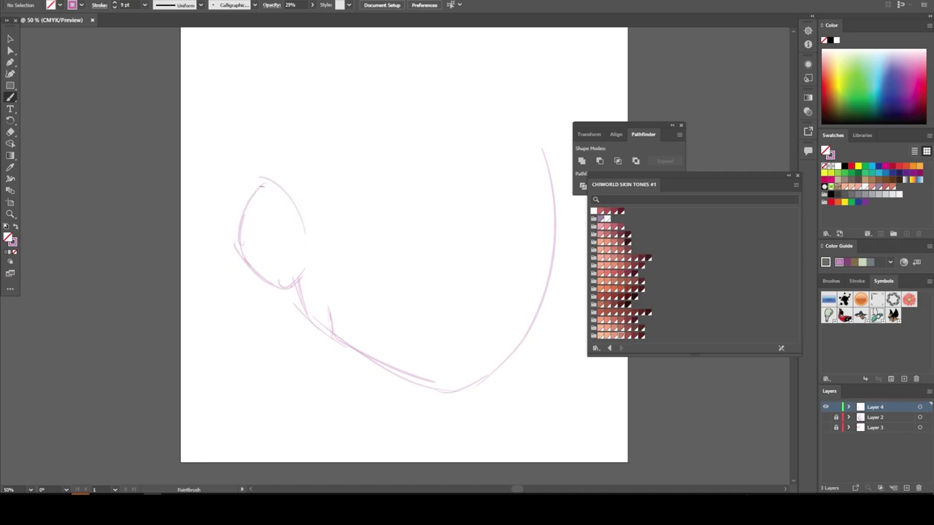
left_click_drag(260, 179, 232, 244)
mouse_move(306, 194)
left_mouse_down()
mouse_move(302, 219)
mouse_move(331, 161)
mouse_move(351, 147)
left_mouse_up()
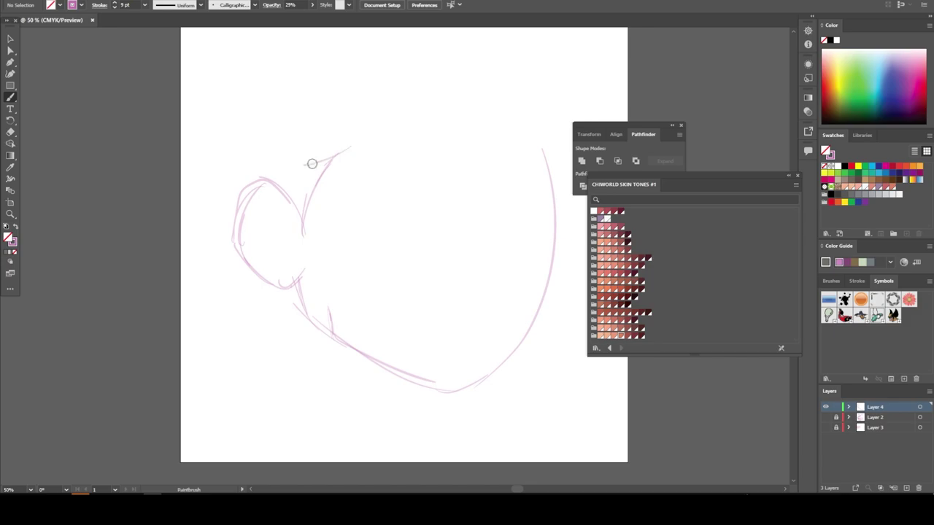
mouse_move(337, 96)
left_mouse_down()
mouse_move(316, 130)
mouse_move(401, 83)
left_mouse_up()
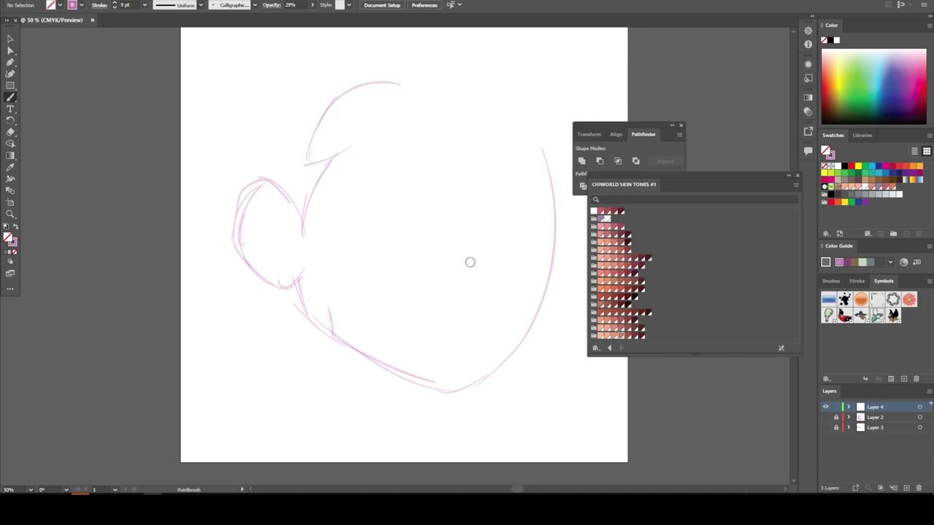
left_click_drag(485, 246, 466, 240)
left_click_drag(487, 286, 445, 289)
left_click_drag(483, 256, 559, 250)
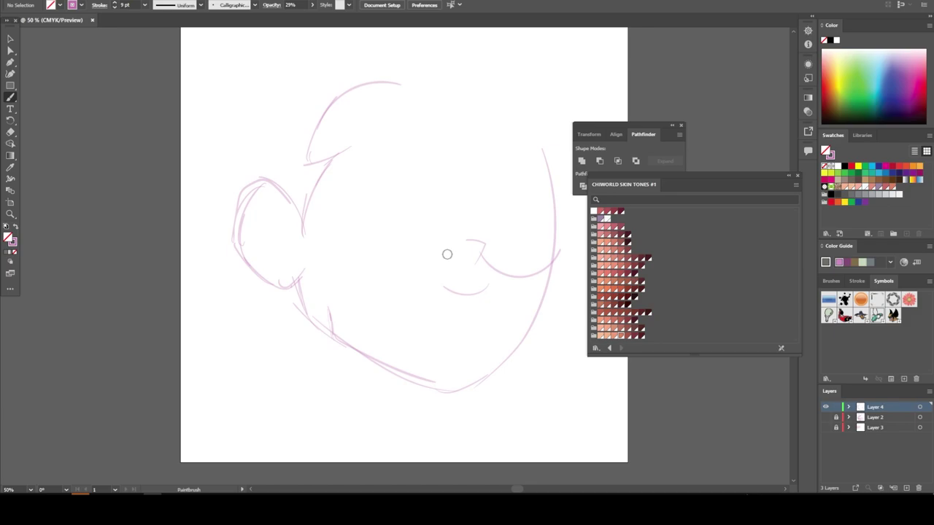
left_click_drag(470, 240, 348, 172)
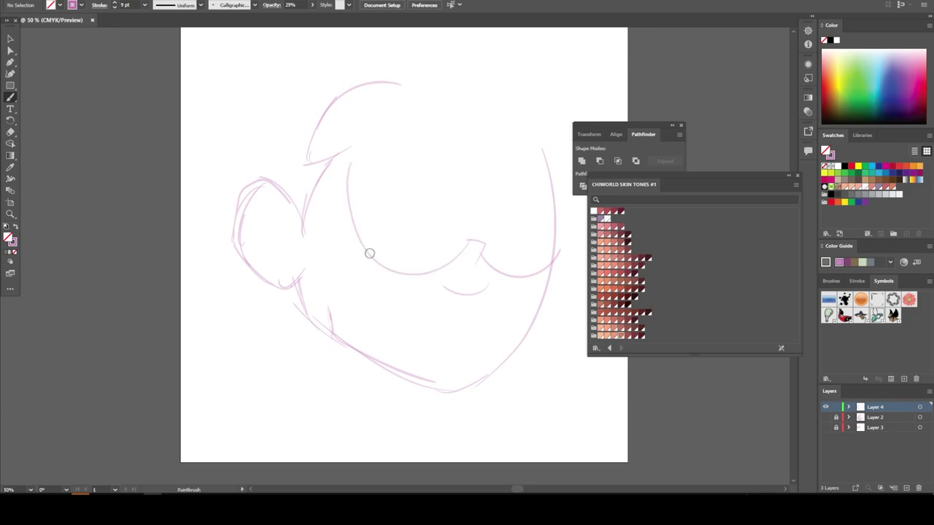
Sketch slanted angry mask lines over both eyes and outline the right eye
left_click_drag(363, 238, 376, 151)
left_click_drag(474, 235, 574, 134)
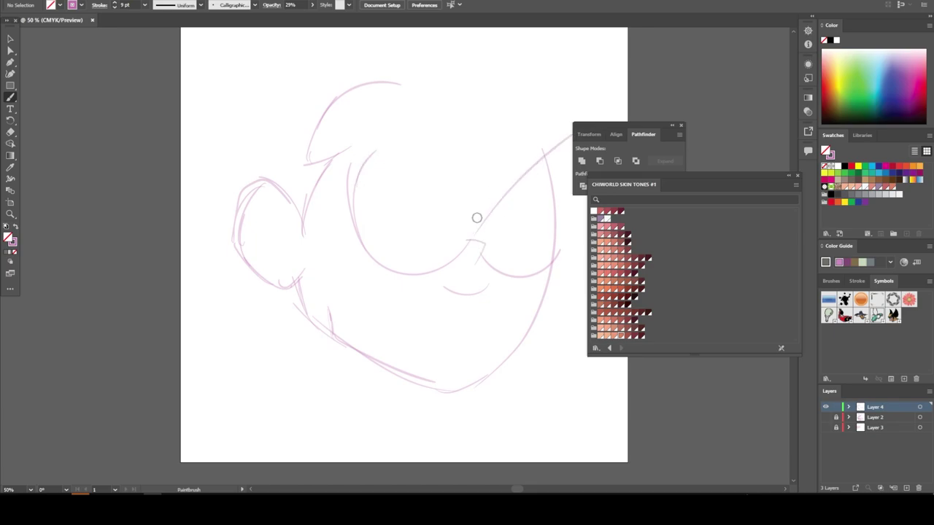
mouse_move(450, 202)
left_mouse_down()
mouse_move(365, 130)
mouse_move(365, 162)
mouse_move(368, 152)
mouse_move(474, 232)
mouse_move(564, 140)
left_mouse_up()
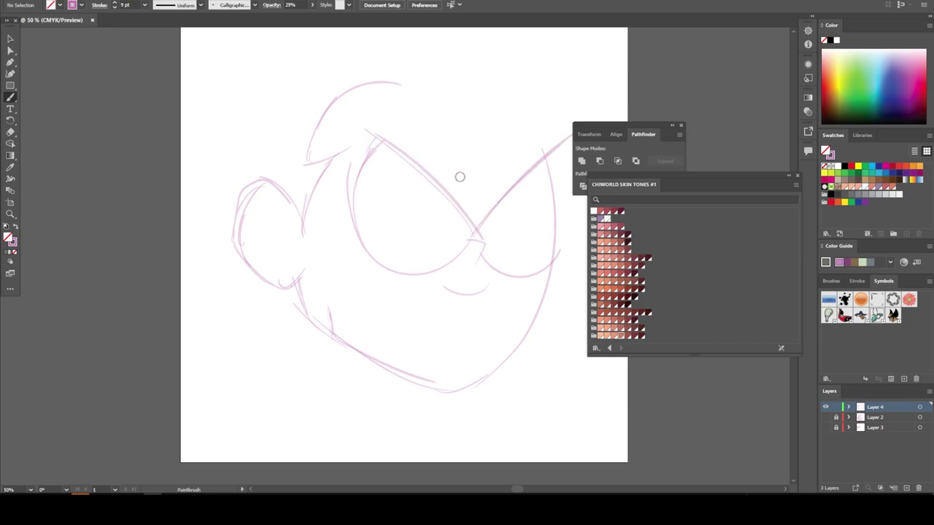
left_click_drag(521, 198, 558, 159)
left_click_drag(521, 198, 483, 235)
left_click_drag(420, 181, 471, 235)
left_click_drag(389, 156, 364, 216)
left_click_drag(441, 257, 460, 238)
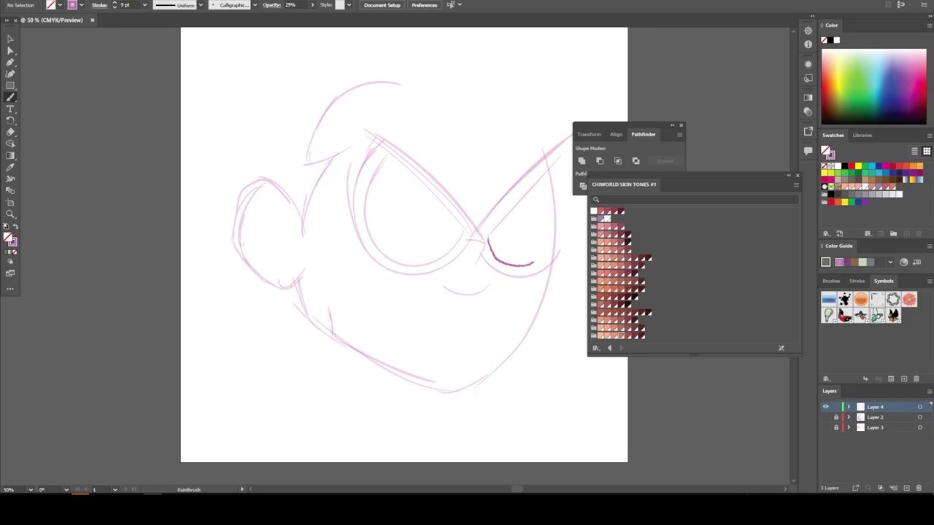
left_click_drag(555, 191, 549, 170)
left_click_drag(545, 268, 565, 175)
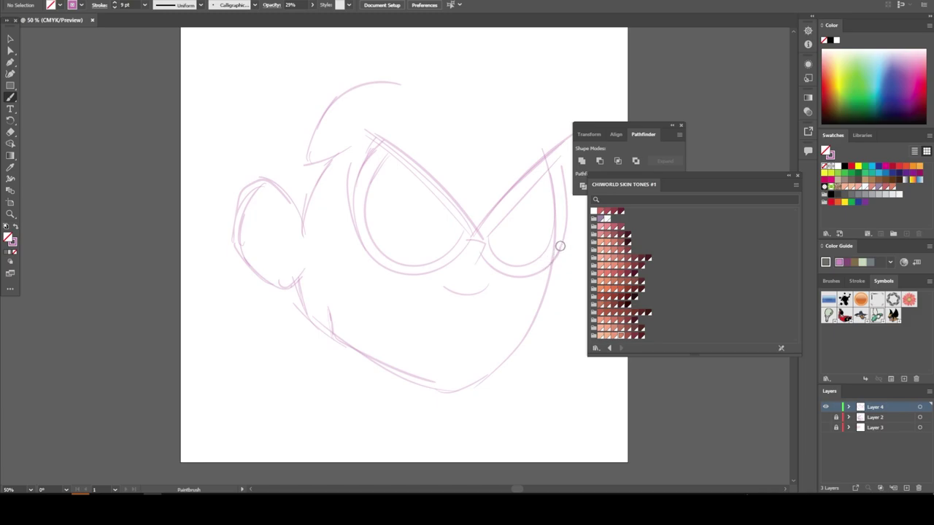
Redraw the right side of the face down to the jaw and retrace the chin
mouse_move(560, 247)
left_mouse_down()
mouse_move(556, 291)
mouse_move(537, 317)
left_mouse_up()
left_click_drag(553, 264, 476, 387)
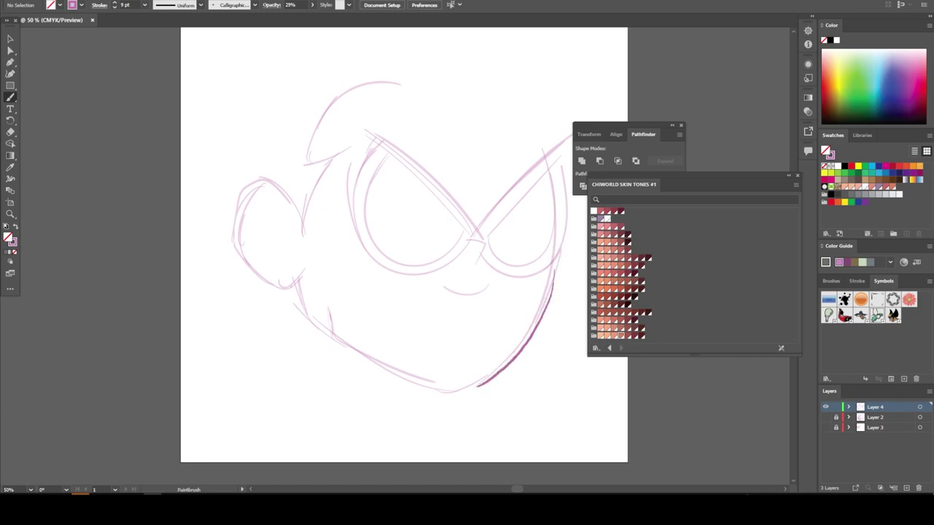
mouse_move(511, 352)
left_mouse_down()
mouse_move(451, 392)
mouse_move(304, 315)
mouse_move(315, 326)
left_mouse_up()
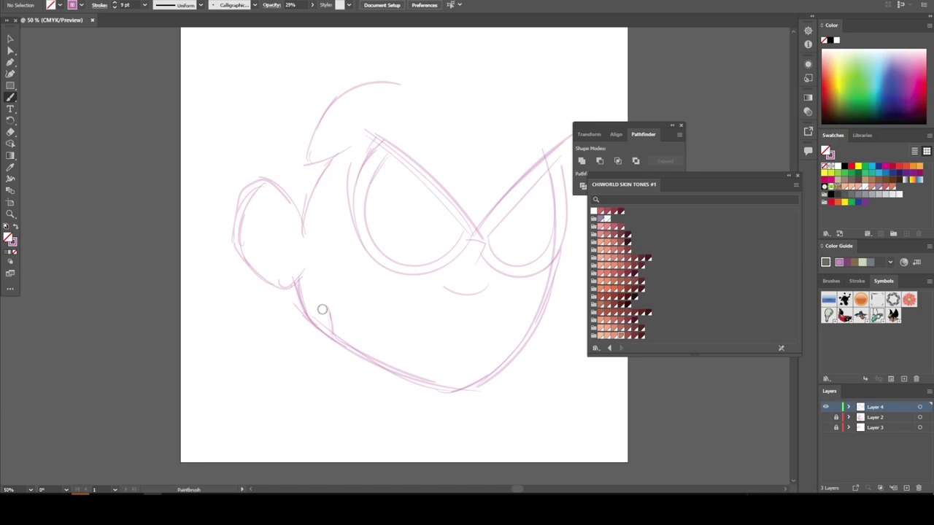
scroll(322, 309, "down", 3)
scroll(374, 262, "up", 3)
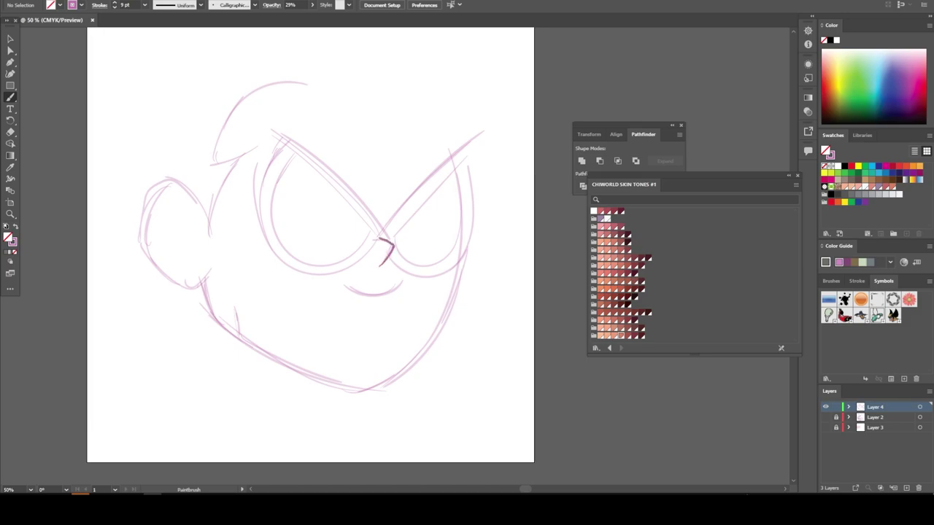
scroll(175, 307, "up", 3)
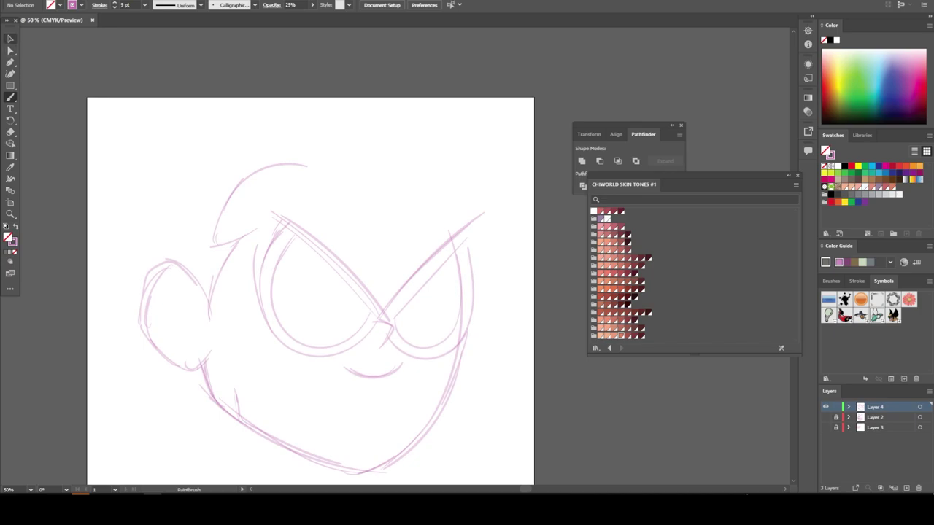
Delete the old hair strokes and the upper ear strokes
left_click(10, 39)
left_click_drag(213, 196, 241, 244)
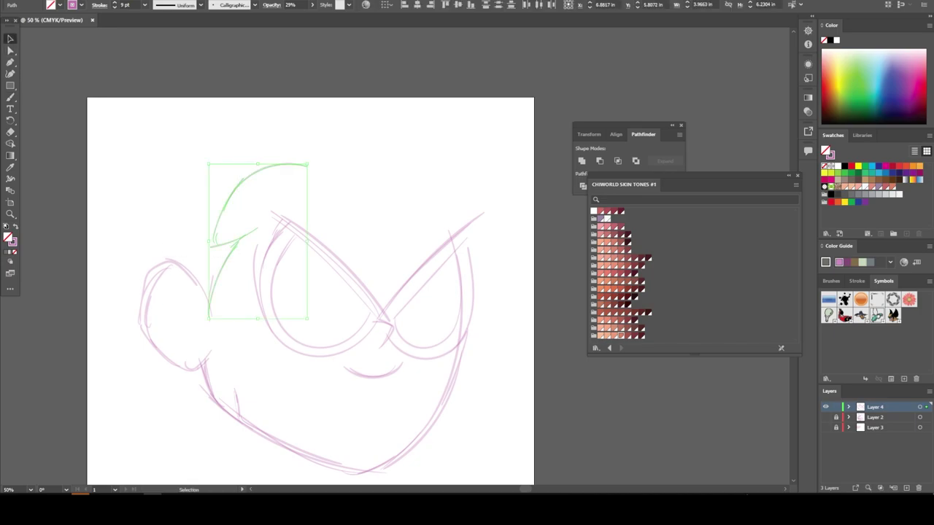
key("Delete")
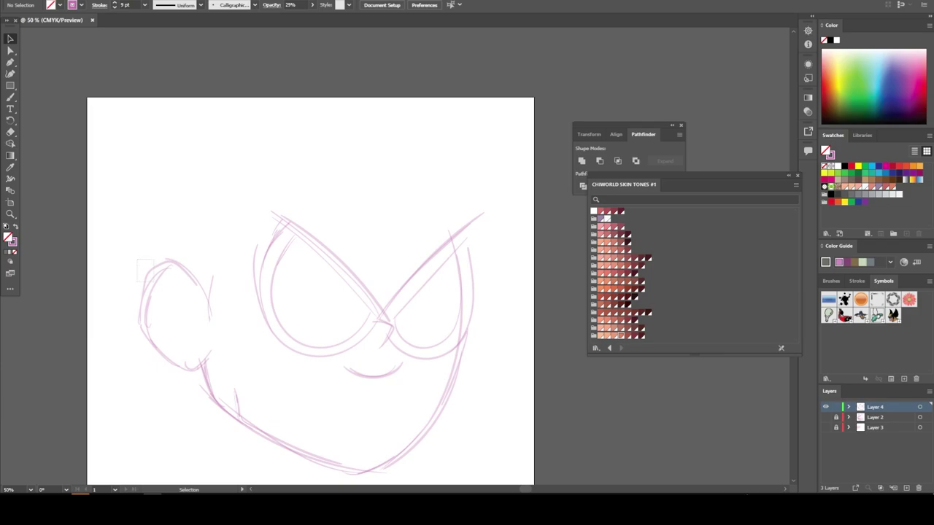
left_click_drag(137, 259, 154, 282)
key("Delete")
Sketch a rounded head top with the right cheek, left side and a spiky hair tuft
left_click(10, 98)
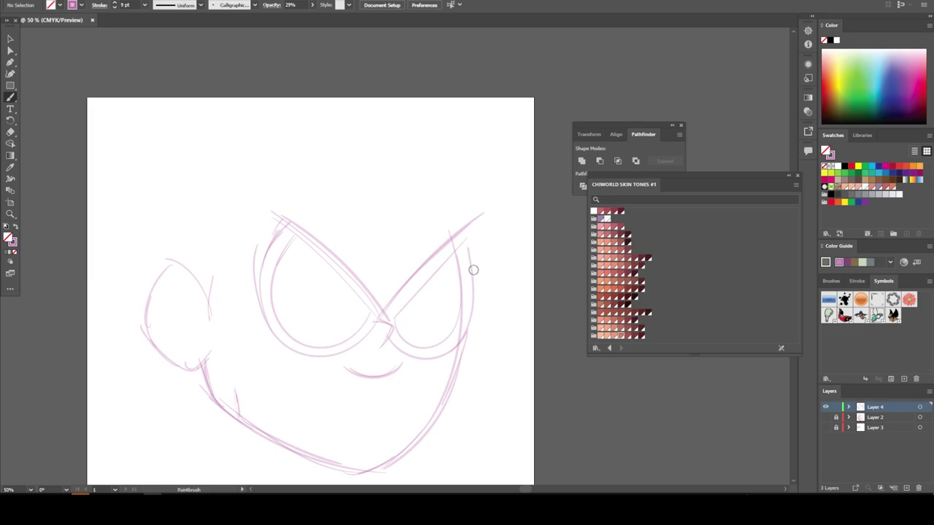
mouse_move(474, 268)
left_mouse_down()
mouse_move(461, 223)
mouse_move(407, 149)
left_mouse_up()
mouse_move(458, 222)
left_mouse_down()
mouse_move(416, 155)
mouse_move(394, 213)
mouse_move(386, 166)
mouse_move(376, 209)
mouse_move(346, 167)
mouse_move(260, 128)
left_mouse_up()
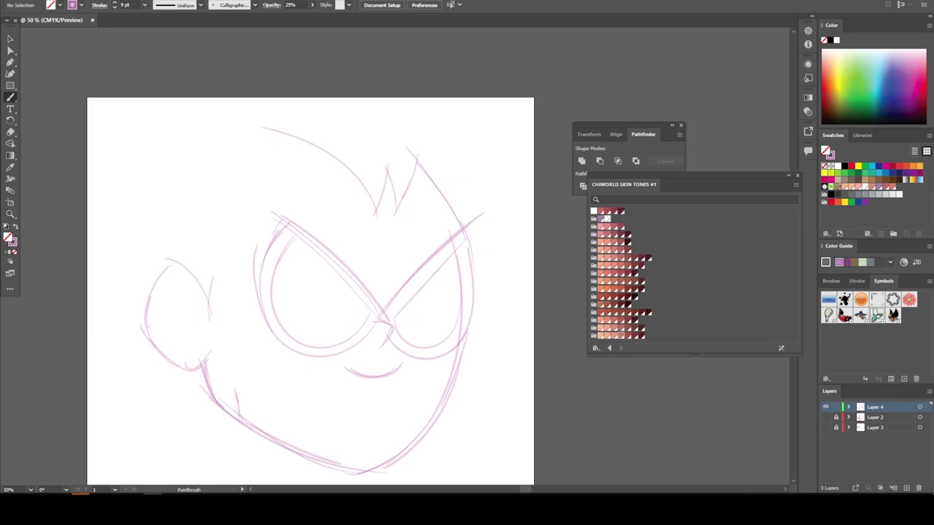
mouse_move(210, 307)
left_mouse_down()
mouse_move(243, 200)
mouse_move(193, 220)
mouse_move(290, 139)
mouse_move(385, 218)
left_mouse_up()
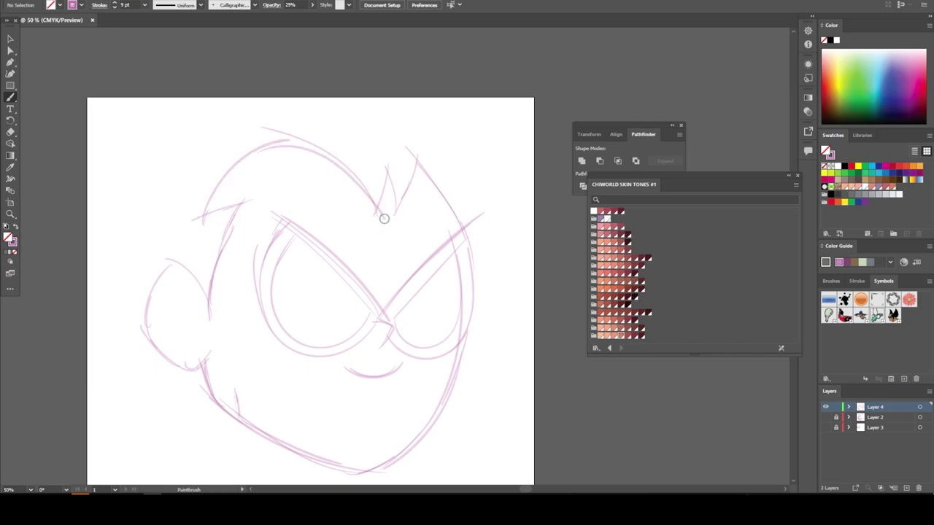
mouse_move(386, 182)
left_mouse_down()
mouse_move(384, 166)
mouse_move(422, 143)
left_mouse_up()
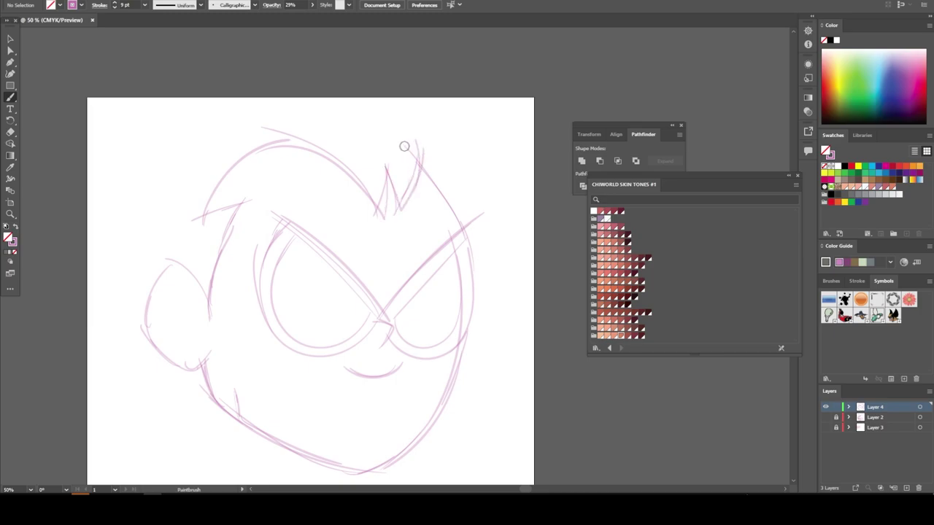
left_click_drag(400, 211, 407, 140)
scroll(473, 338, "down", 1)
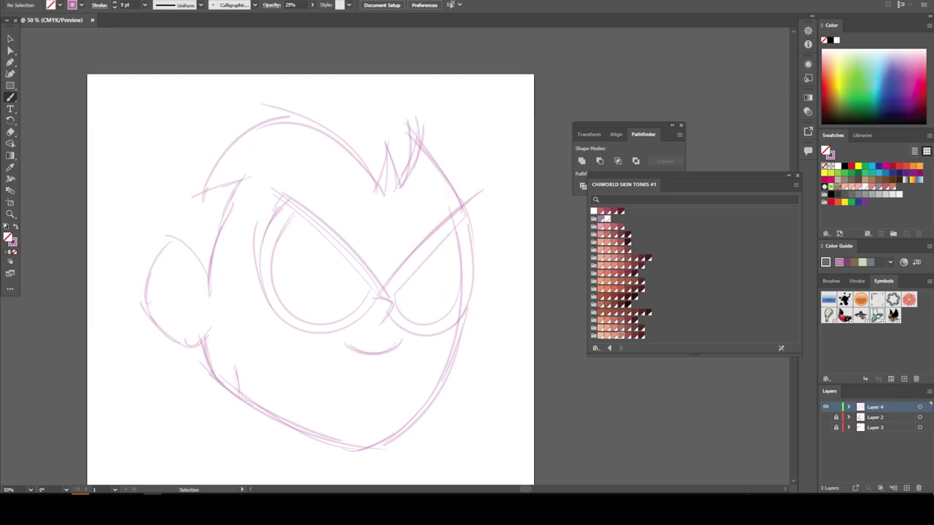
key("ctrl+minus")
key("ctrl+minus")
key("ctrl+plus")
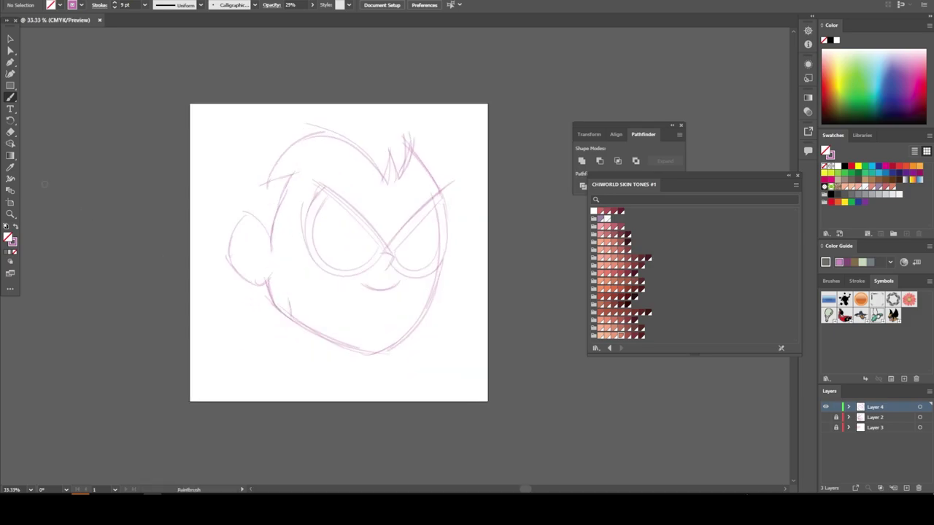
key("ctrl+plus")
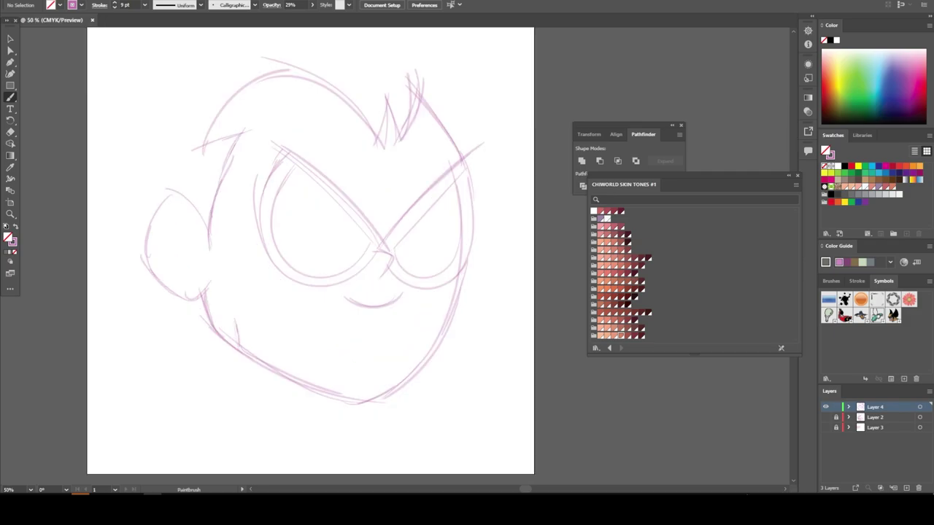
key("v")
Slightly shrink the hair strokes and nudge the left jaw curve into place
left_click_drag(340, 60, 417, 132)
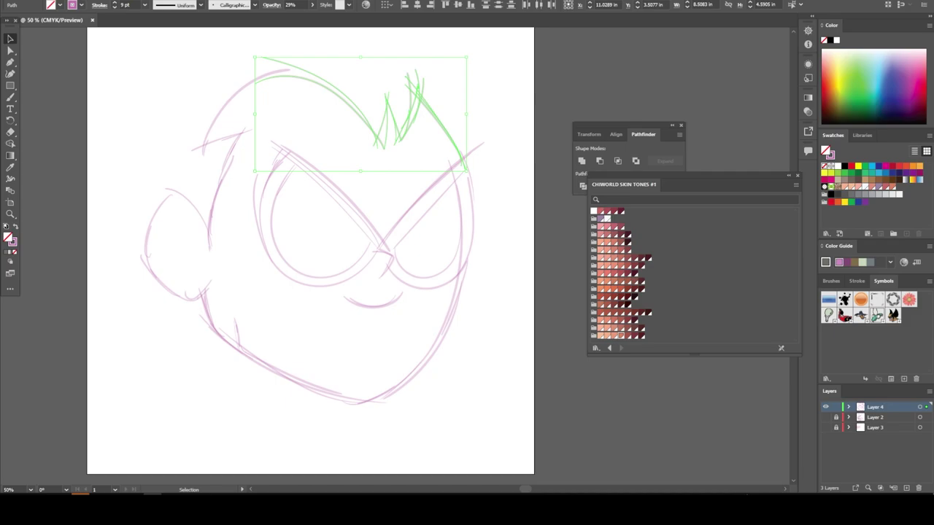
left_click_drag(465, 168, 461, 156)
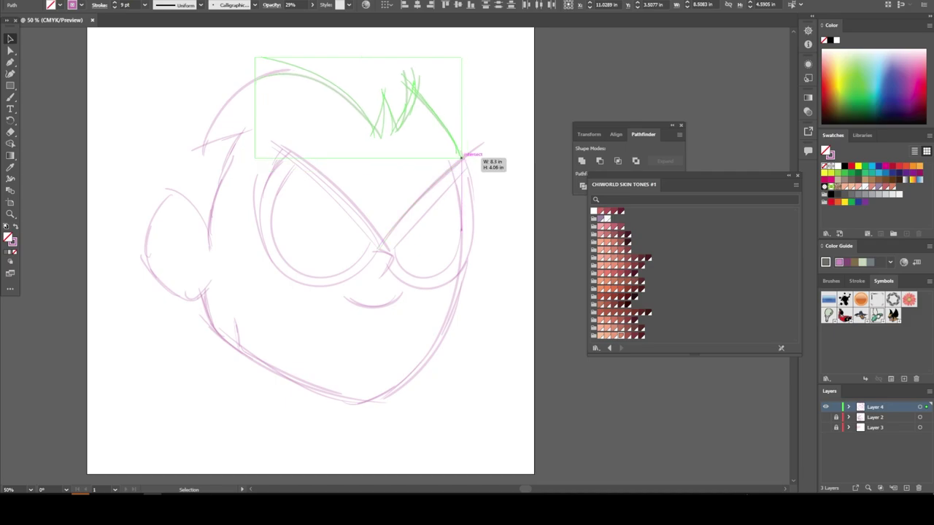
left_click_drag(461, 156, 461, 156)
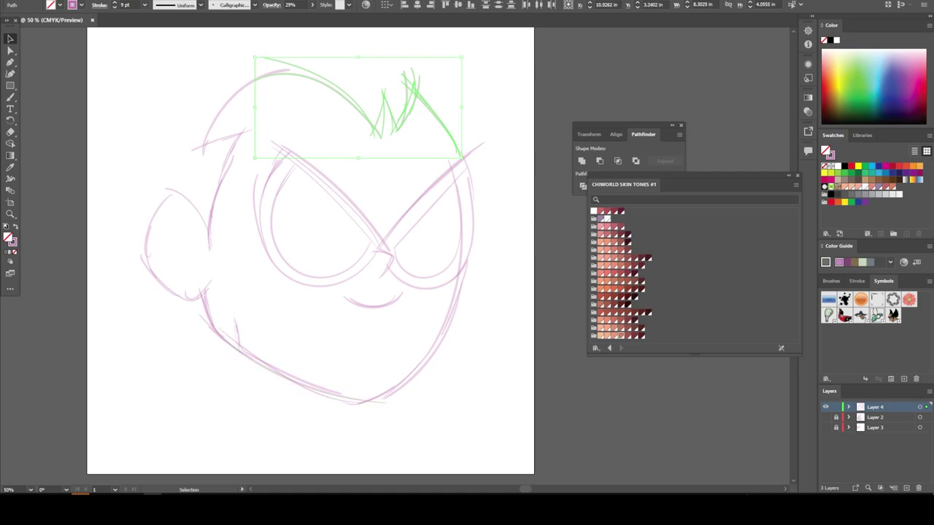
key("ctrl+shift+a")
left_click_drag(381, 355, 472, 396)
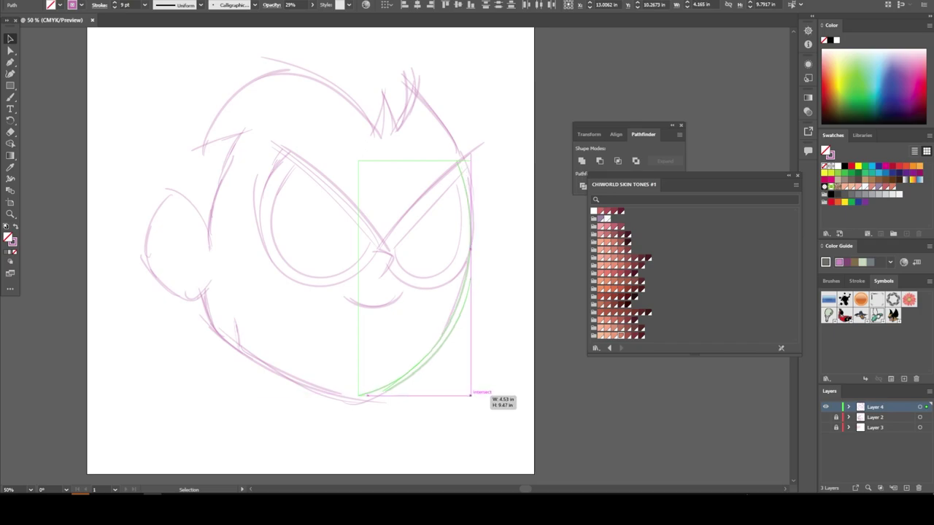
key("ctrl+shift+a")
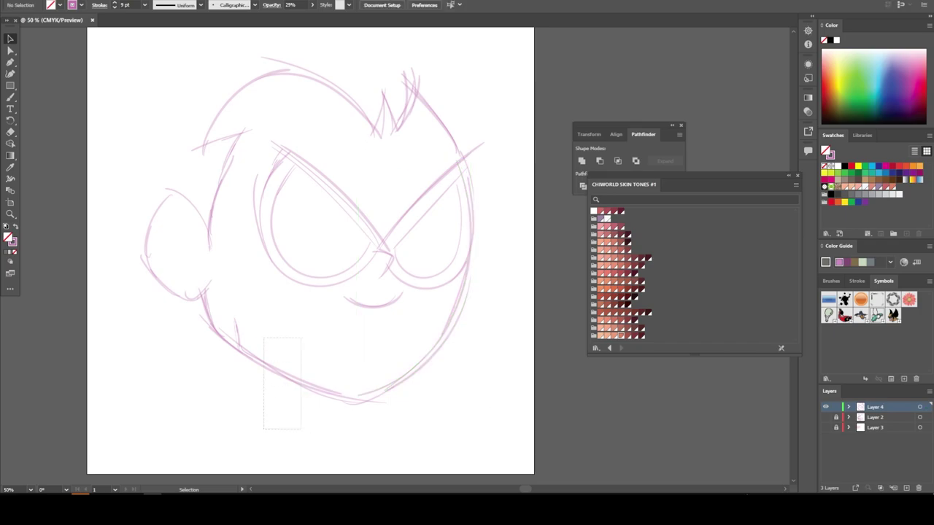
left_click_drag(267, 429, 156, 321)
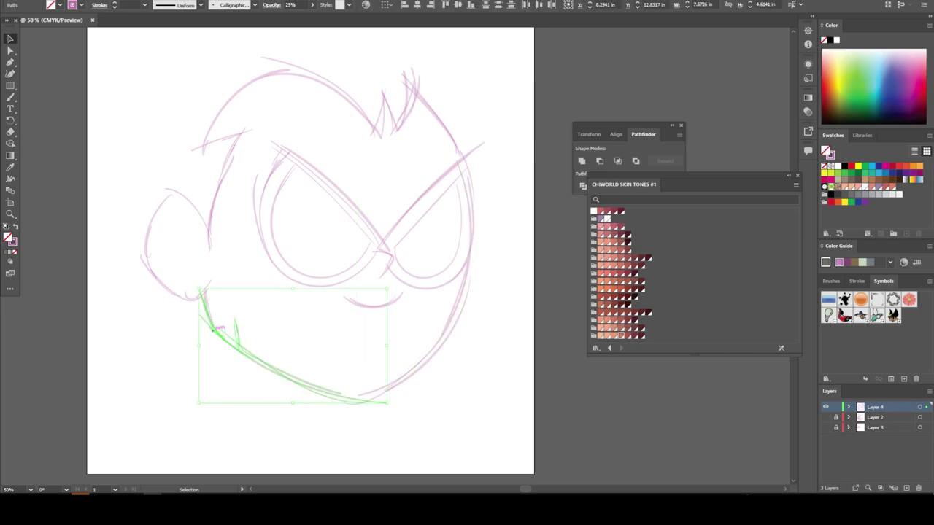
left_click(297, 343)
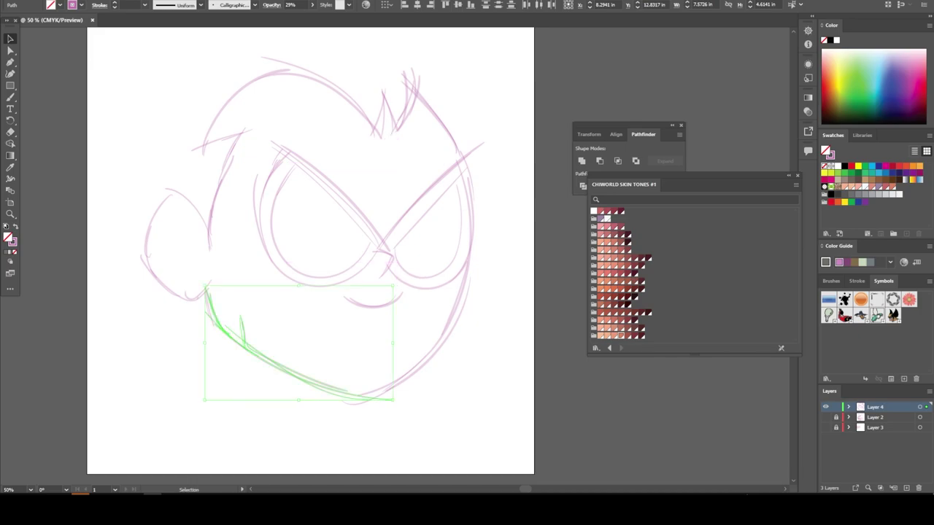
key("ctrl+shift+a")
Scale the whole head sketch down slightly and shift it right and down
key("ctrl+minus")
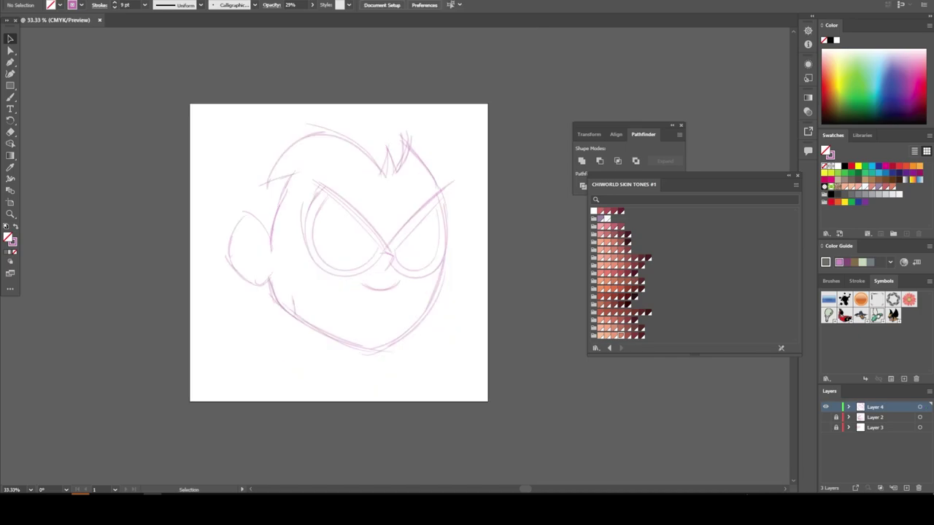
left_click_drag(210, 362, 478, 121)
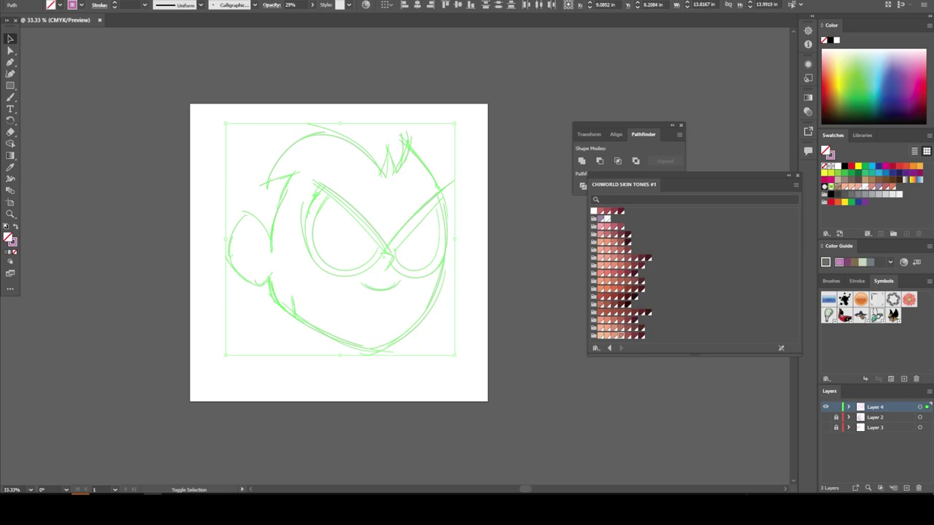
left_click_drag(455, 124, 428, 151)
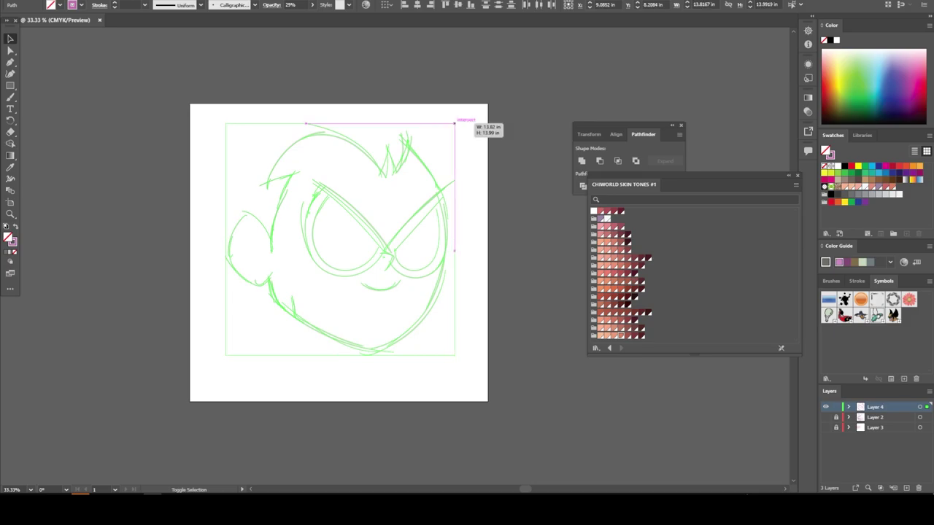
left_click_drag(410, 309, 428, 317)
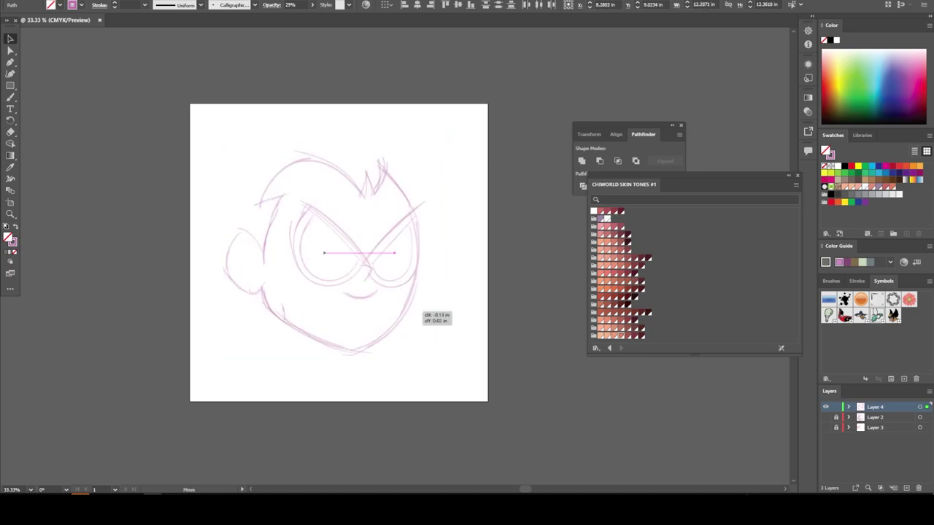
left_click(427, 317)
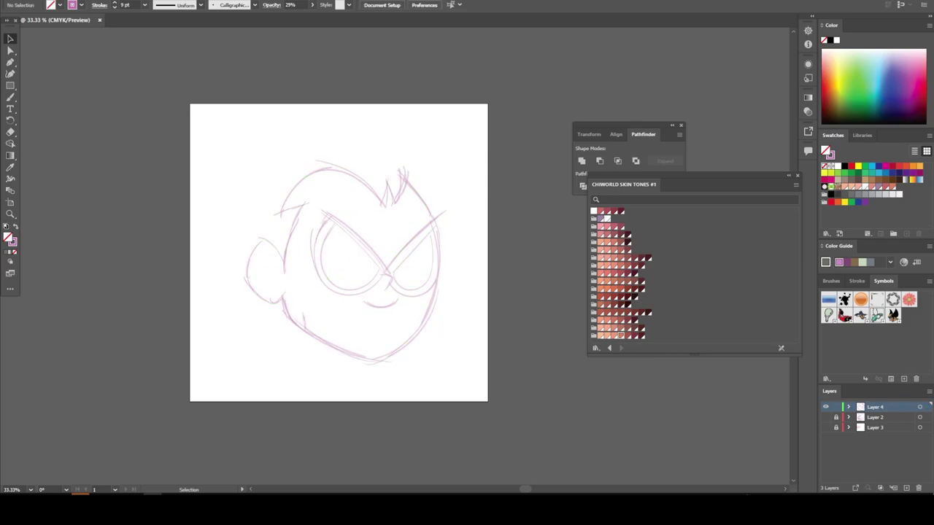
key("ctrl+equal")
scroll(451, 349, "up", 2)
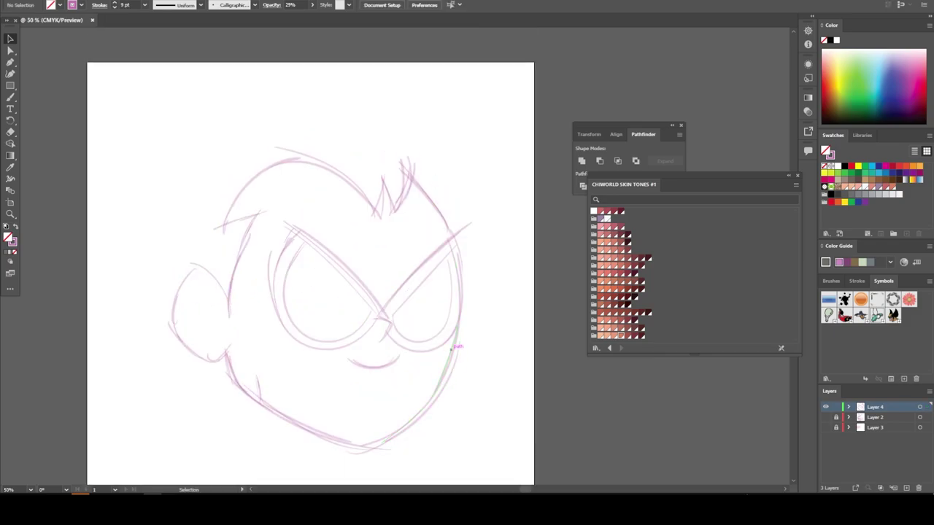
Set the Paintbrush to 5 pt and sketch pointed hair spikes above and left of the head
key("b")
left_click(145, 5)
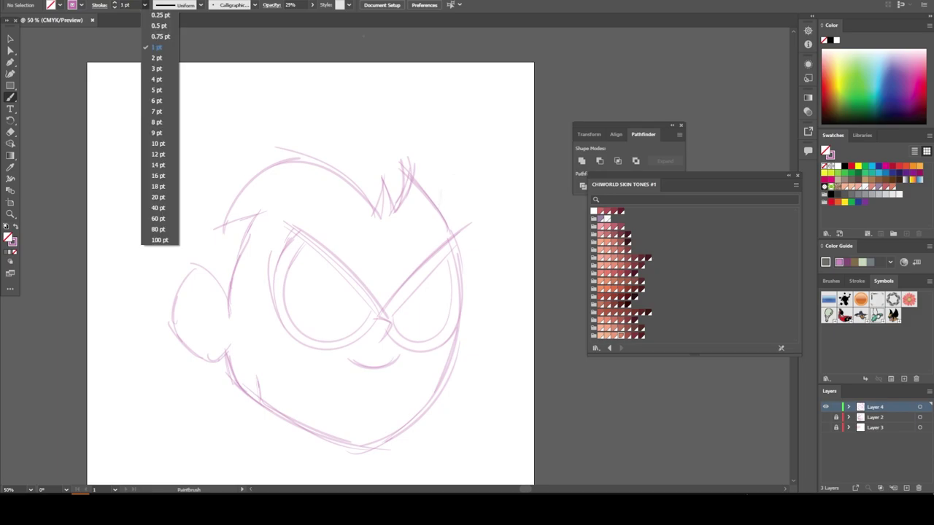
left_click(157, 90)
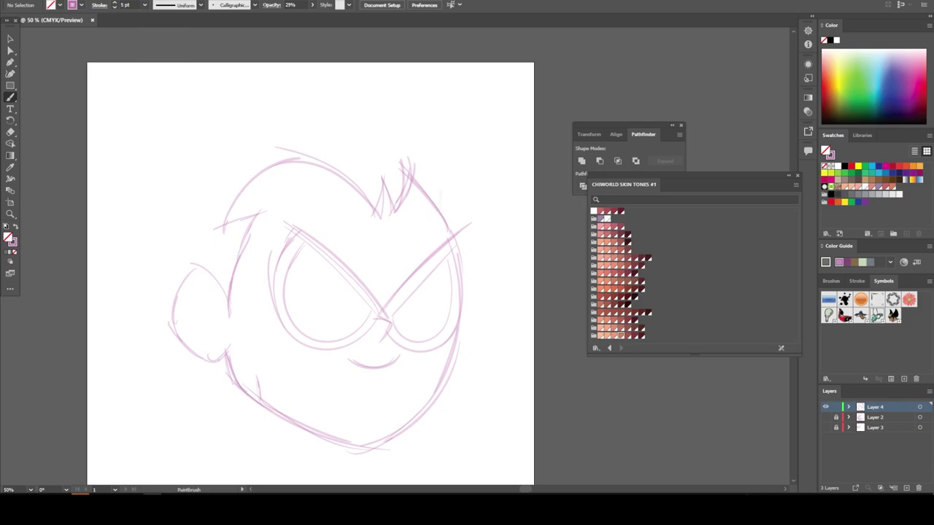
left_click_drag(436, 210, 373, 105)
mouse_move(166, 300)
left_mouse_down()
mouse_move(117, 187)
mouse_move(166, 238)
mouse_move(89, 128)
mouse_move(135, 118)
mouse_move(221, 135)
left_mouse_up()
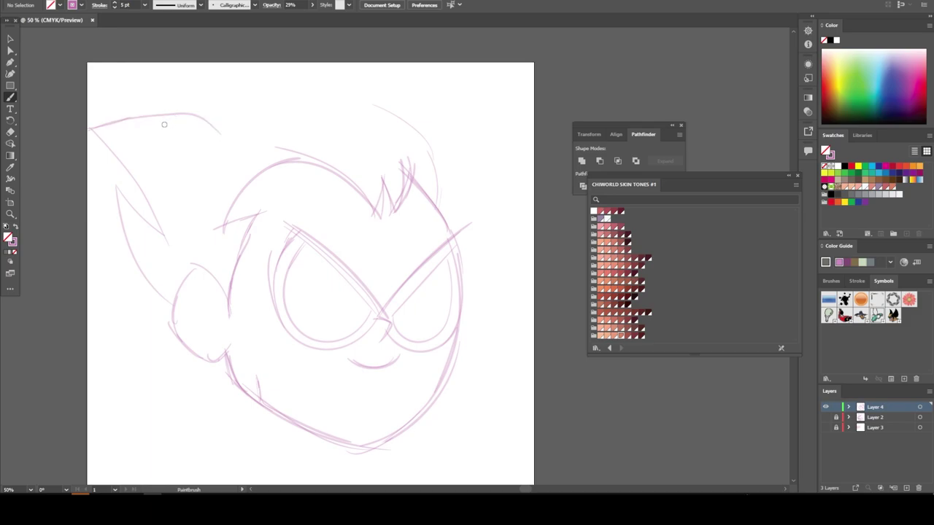
mouse_move(189, 105)
left_mouse_down()
mouse_move(147, 90)
mouse_move(263, 73)
mouse_move(354, 121)
left_mouse_up()
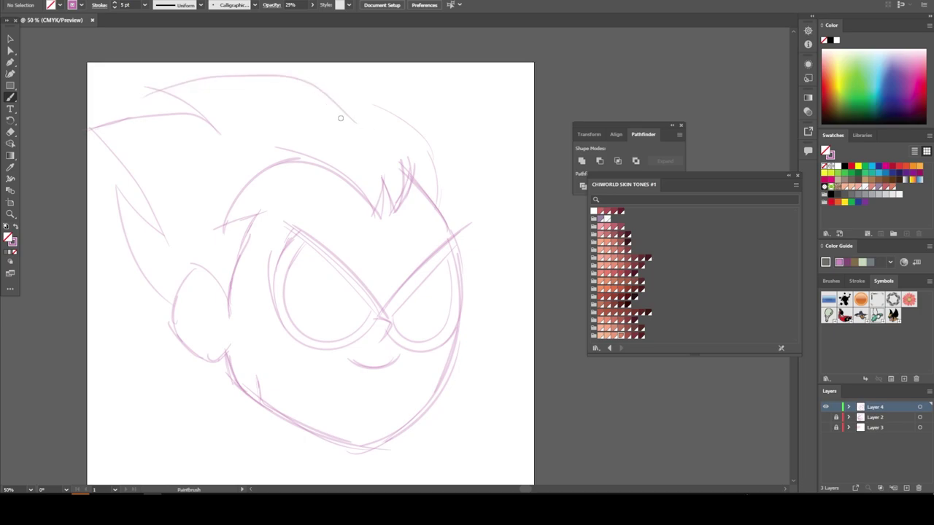
left_click_drag(324, 73, 442, 206)
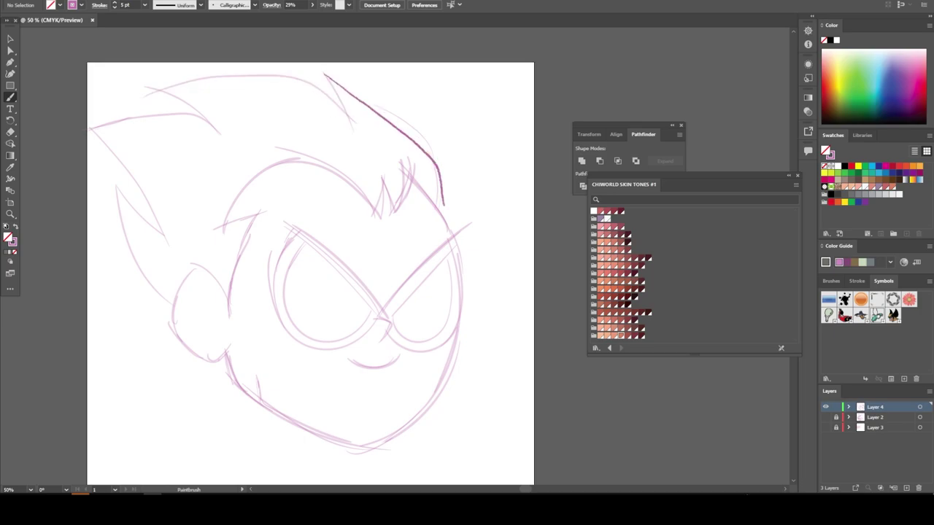
Add extra strokes along the hair arc and thicken the right hair spike
key("ctrl+minus")
key("ctrl+minus")
key("ctrl+plus")
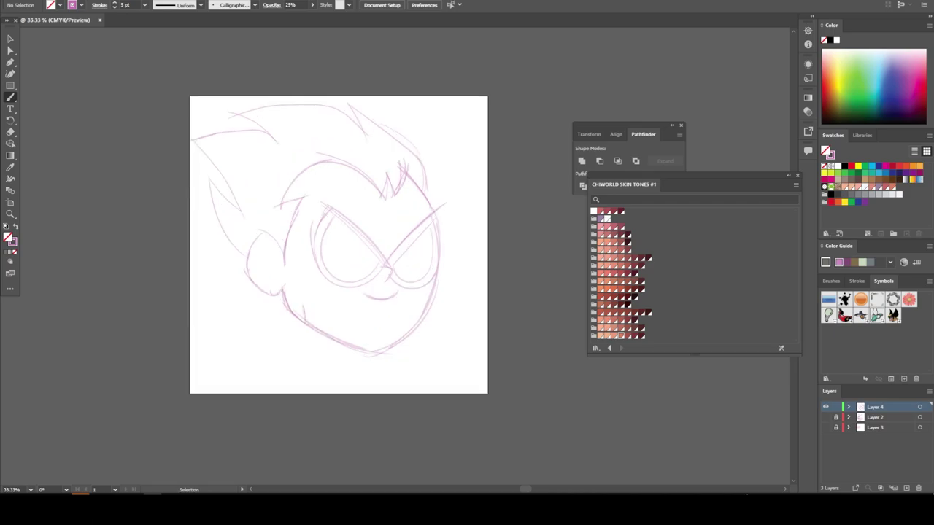
key("ctrl+plus")
key("ctrl+plus")
key("ctrl+plus")
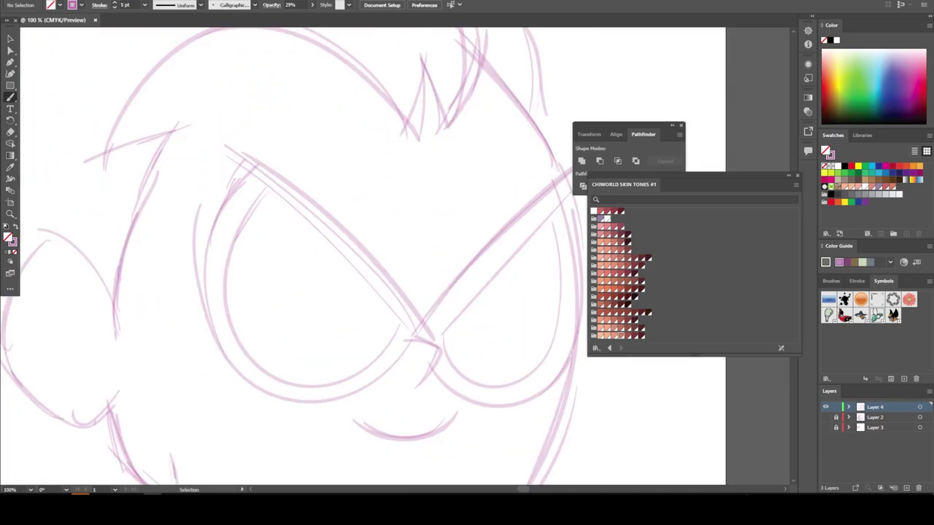
left_click_drag(483, 327, 483, 396)
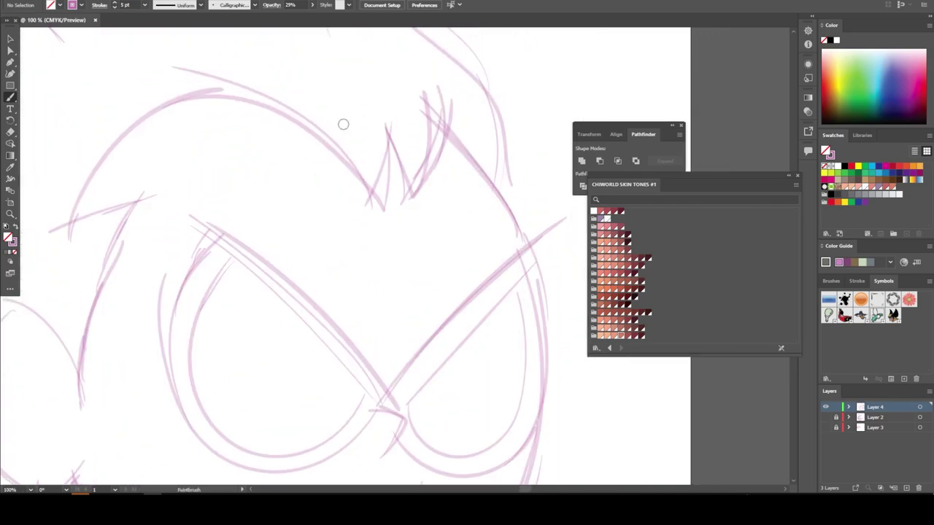
mouse_move(314, 134)
left_mouse_down()
mouse_move(377, 194)
mouse_move(391, 146)
mouse_move(377, 196)
mouse_move(378, 121)
mouse_move(400, 161)
left_mouse_up()
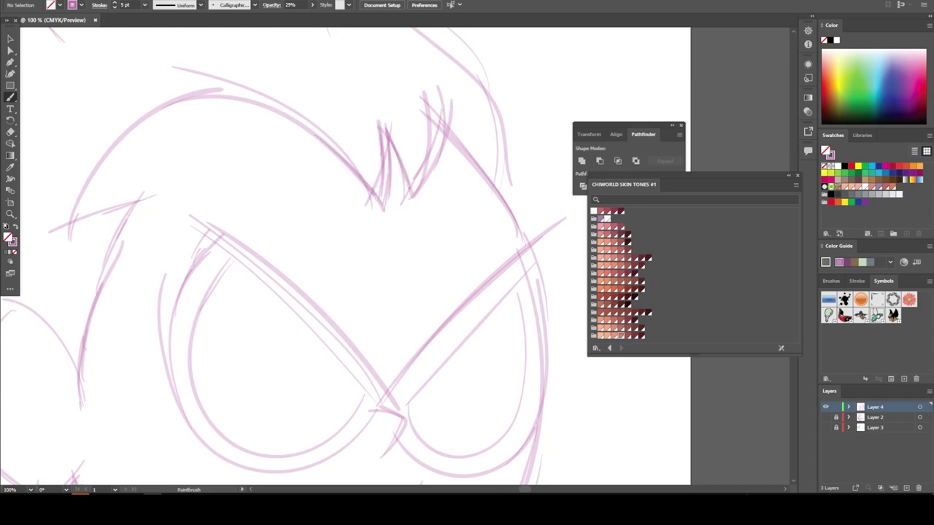
mouse_move(422, 130)
left_mouse_down()
mouse_move(407, 190)
mouse_move(406, 76)
left_mouse_up()
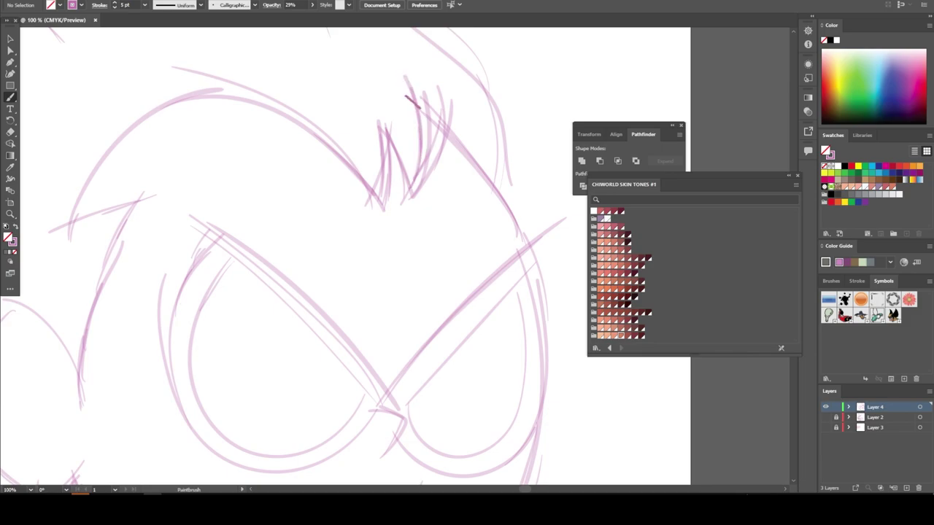
left_click_drag(484, 186, 416, 98)
left_click_drag(459, 153, 402, 91)
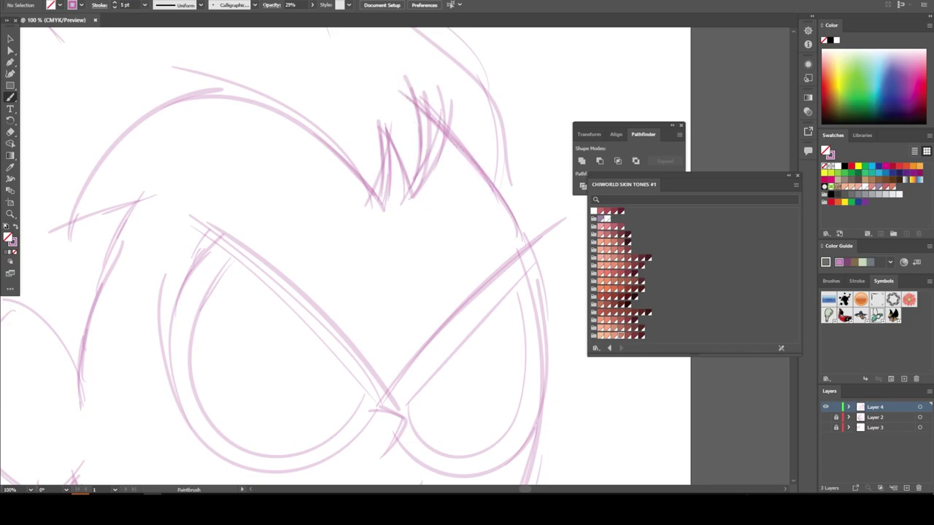
key("v")
left_click(389, 159)
left_click_drag(392, 173, 390, 177)
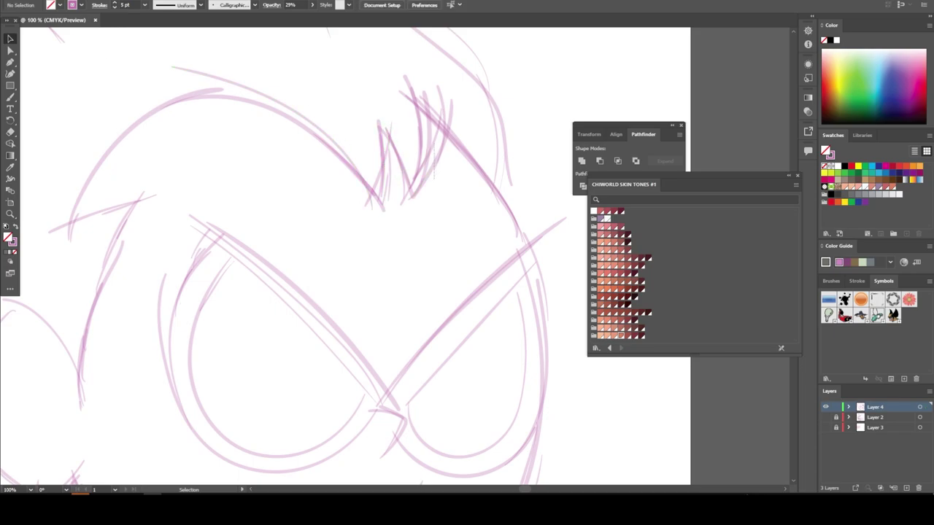
At 66.67% zoom, retrace the ear's edges and the right side of the head with darker strokes
key("ctrl+minus")
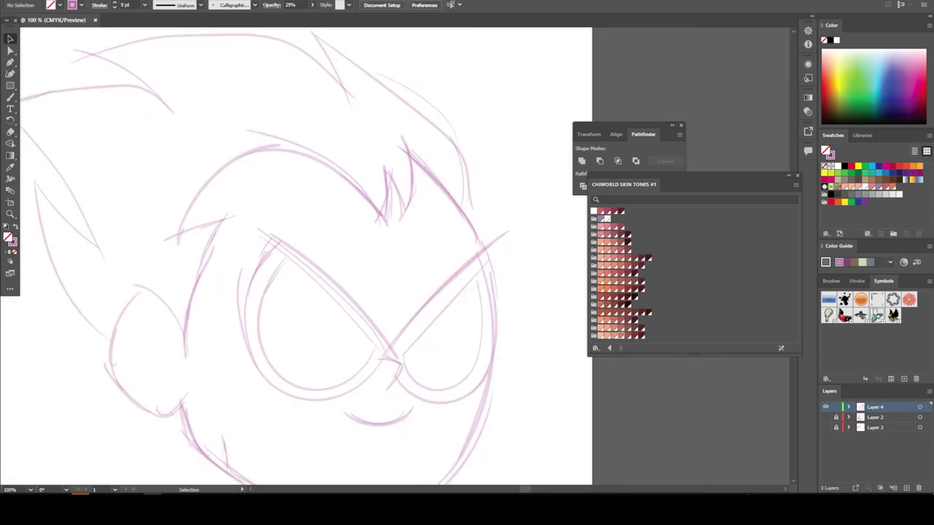
key("ctrl+minus")
key("ctrl+minus")
key("ctrl+minus")
key("ctrl+plus")
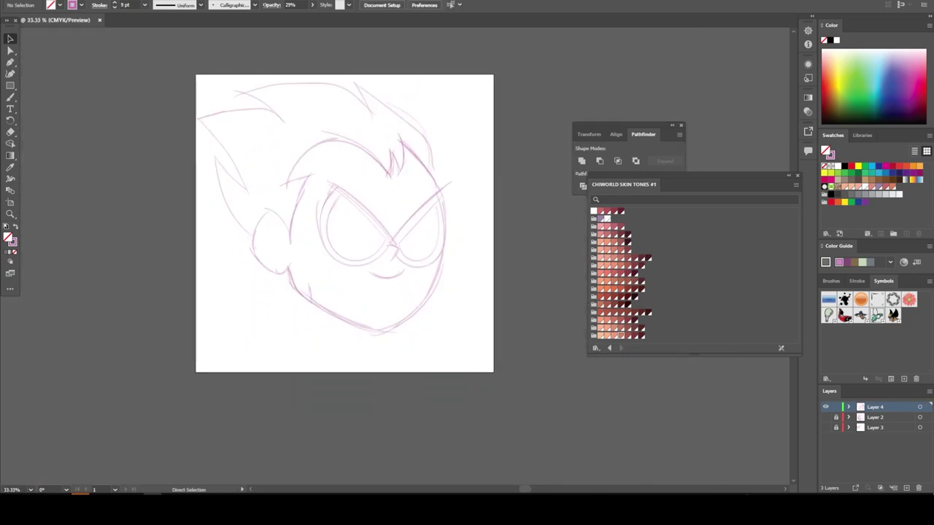
key("ctrl+plus")
key("ctrl+plus")
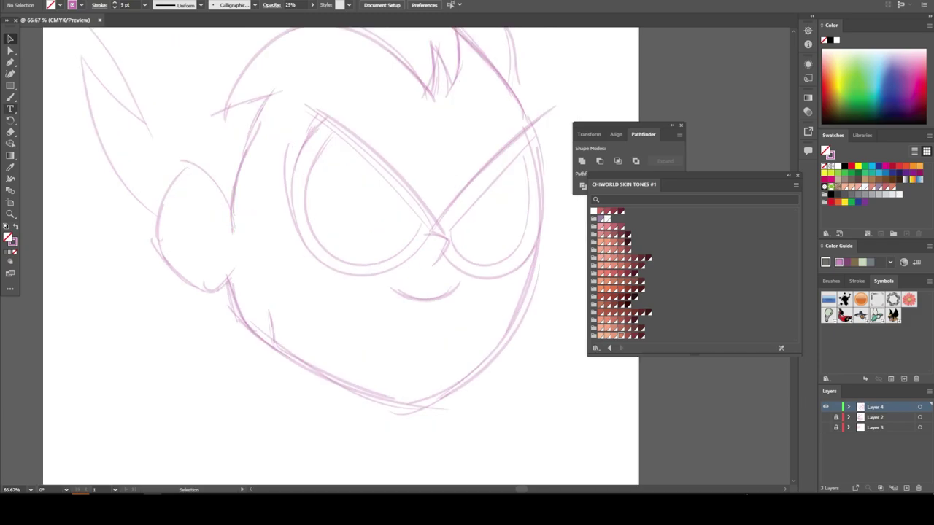
key("b")
mouse_move(231, 210)
left_mouse_down()
mouse_move(210, 179)
mouse_move(179, 170)
mouse_move(157, 238)
mouse_move(211, 284)
left_mouse_up()
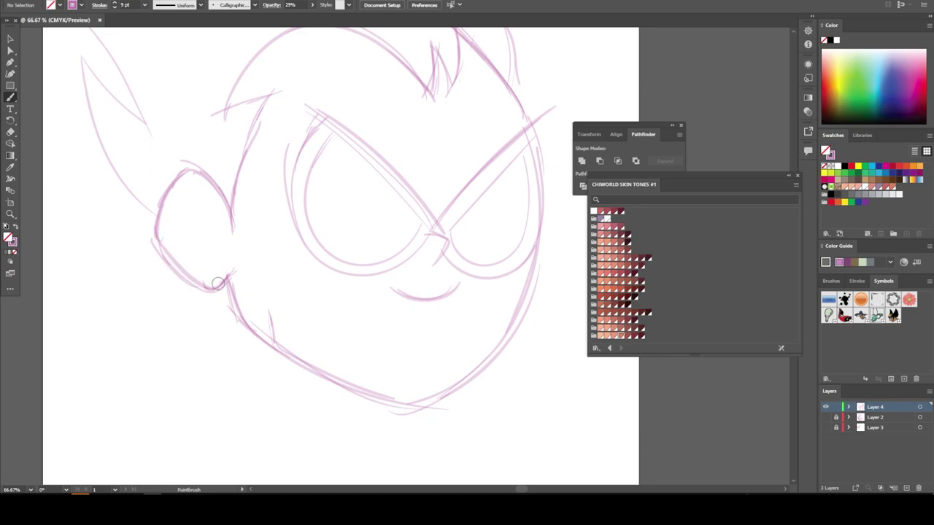
mouse_move(191, 275)
left_mouse_down()
mouse_move(242, 323)
mouse_move(407, 411)
mouse_move(529, 220)
left_mouse_up()
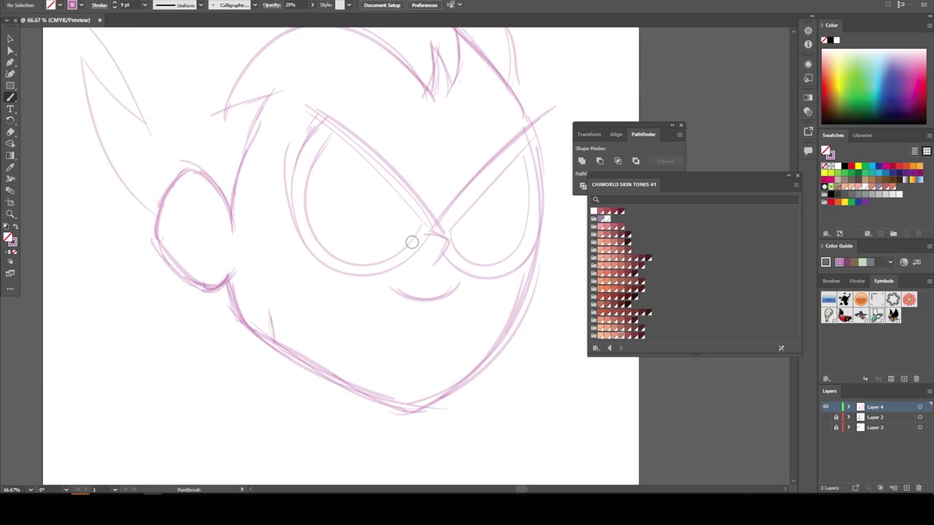
left_click_drag(448, 244, 436, 263)
left_click_drag(523, 269, 529, 119)
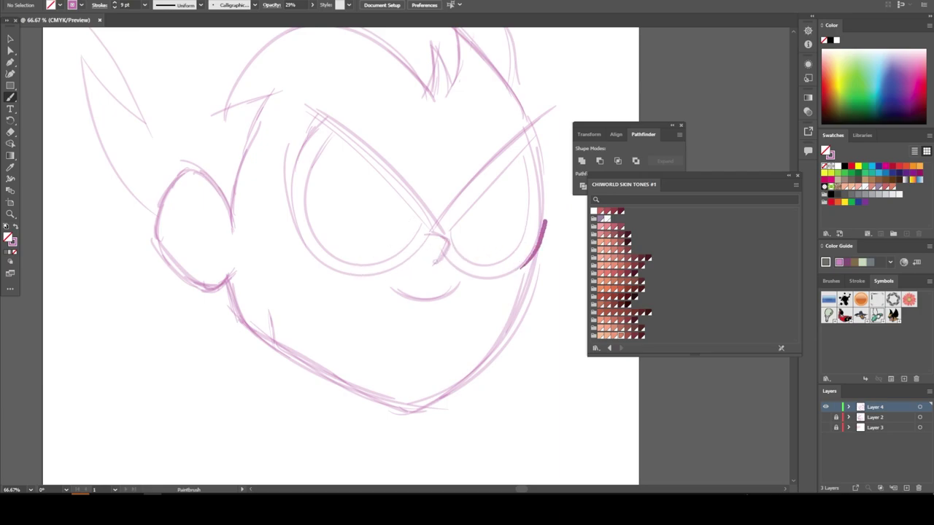
key("ctrl+minus")
key("ctrl+minus")
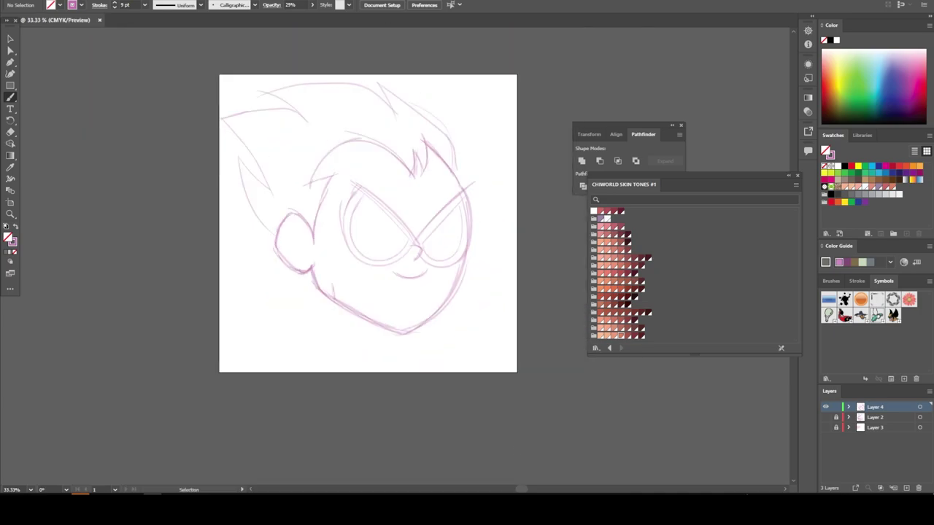
key("ctrl+plus")
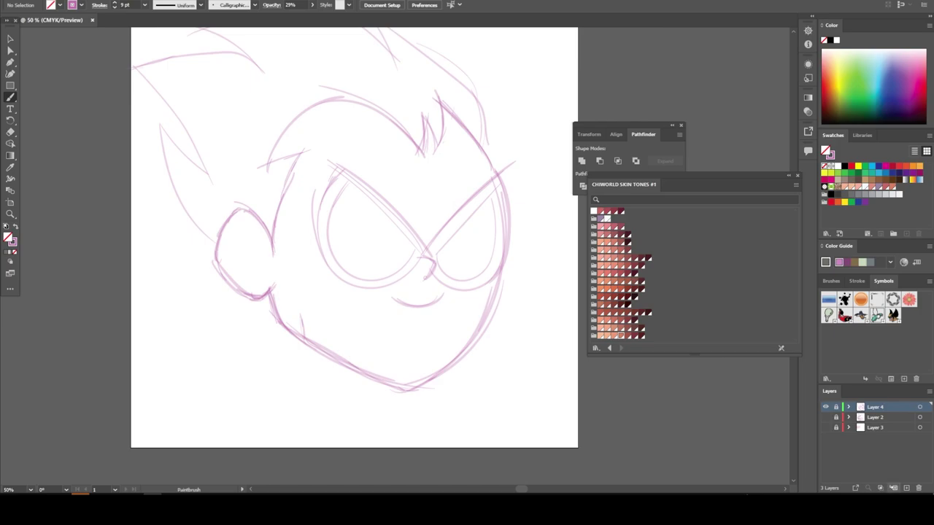
Add a new layer, set a black 6 pt stroke, and ink the bracket between the eyes
left_click(905, 488)
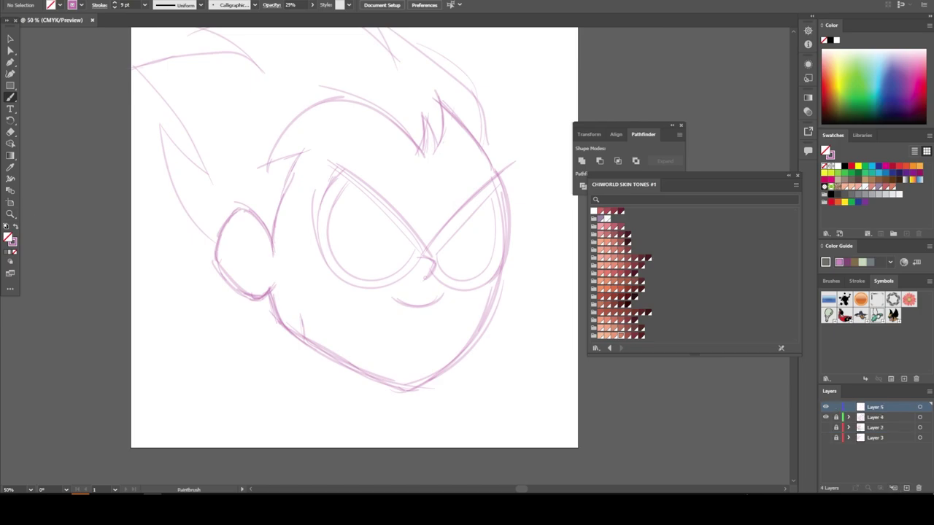
key("d")
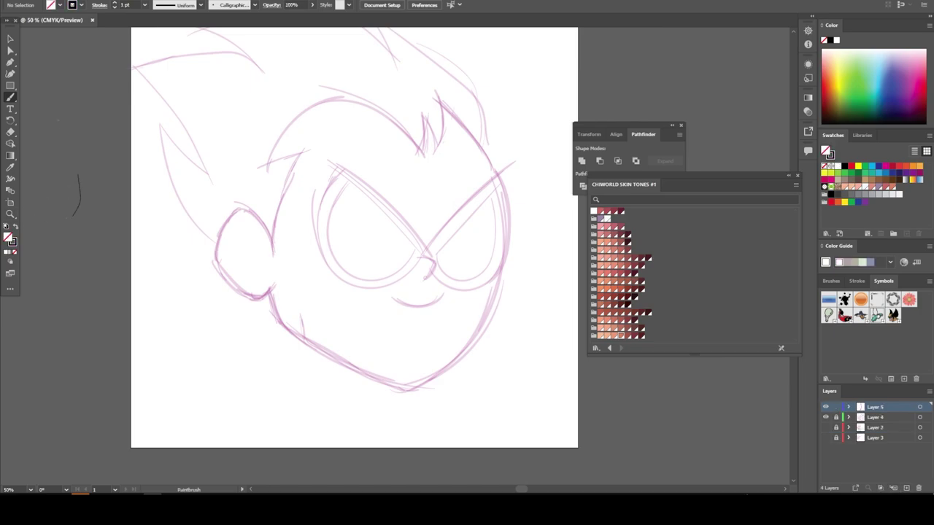
left_click(145, 4)
key("Escape")
scroll(450, 262, "up", 5)
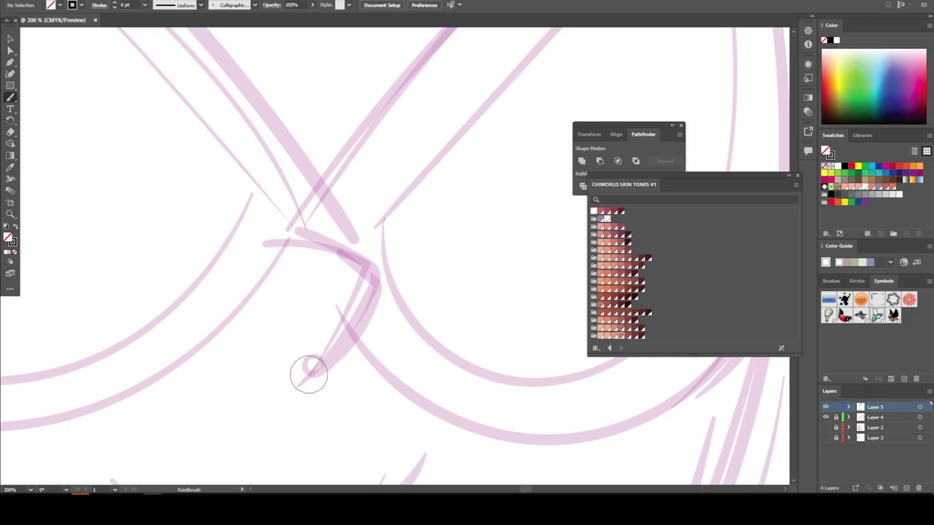
left_click_drag(296, 381, 376, 256)
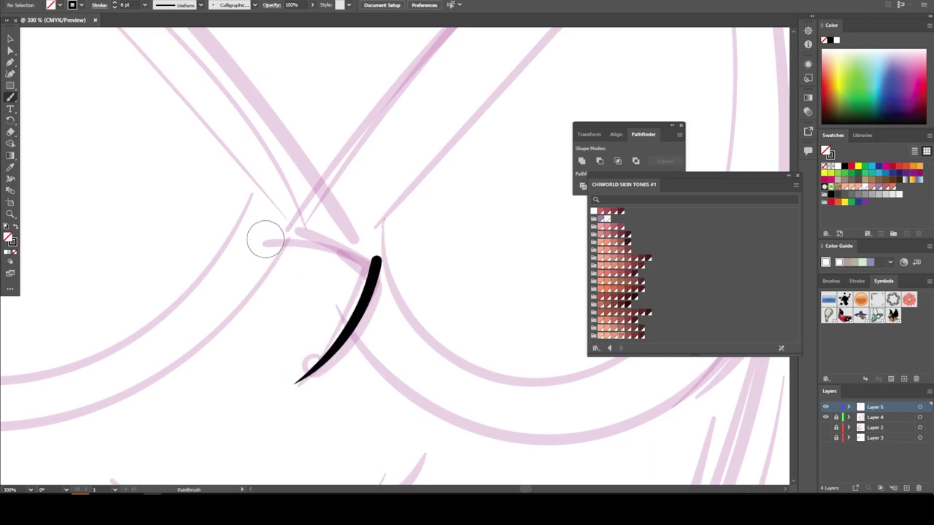
left_click_drag(263, 239, 378, 268)
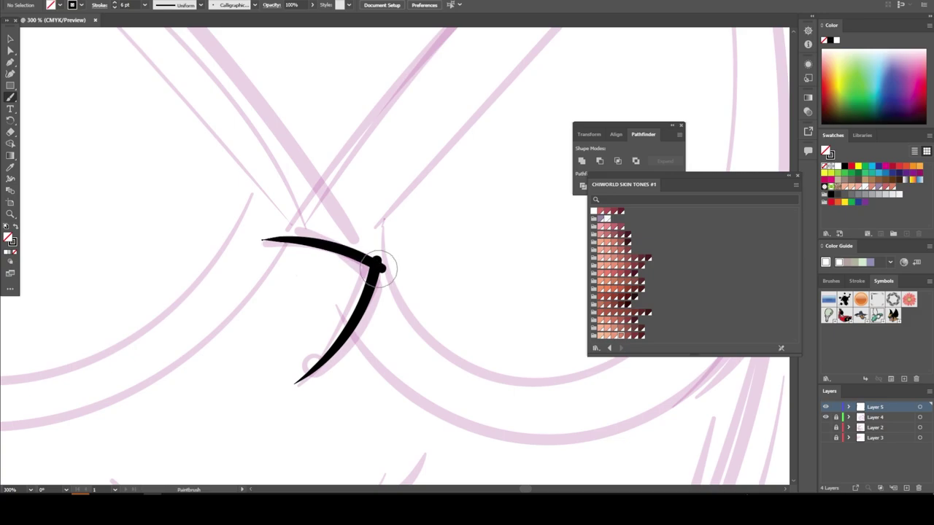
Ink the right eye's diagonal top edge, bottom curve and double outer mask lines
scroll(380, 409, "down", 2)
scroll(380, 409, "down", 1)
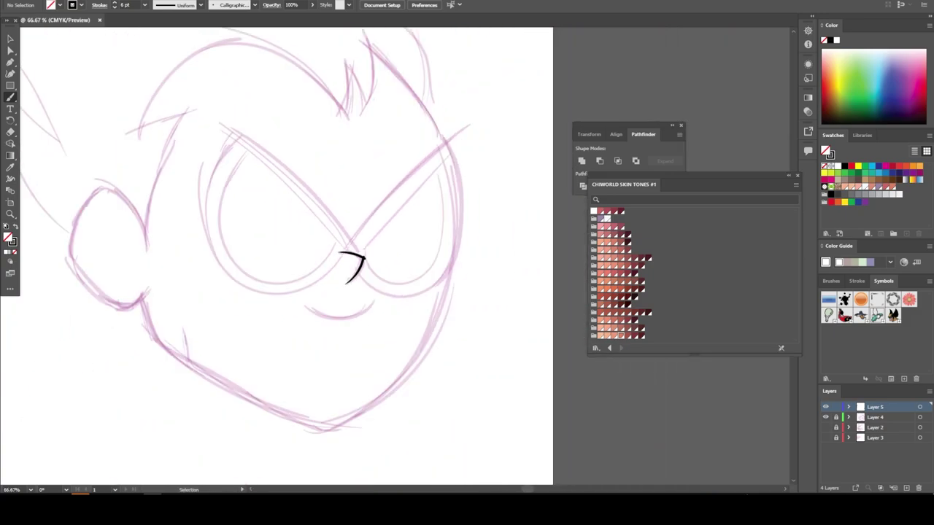
scroll(380, 414, "up", 1)
scroll(267, 271, "up", 1)
scroll(271, 307, "up", 1)
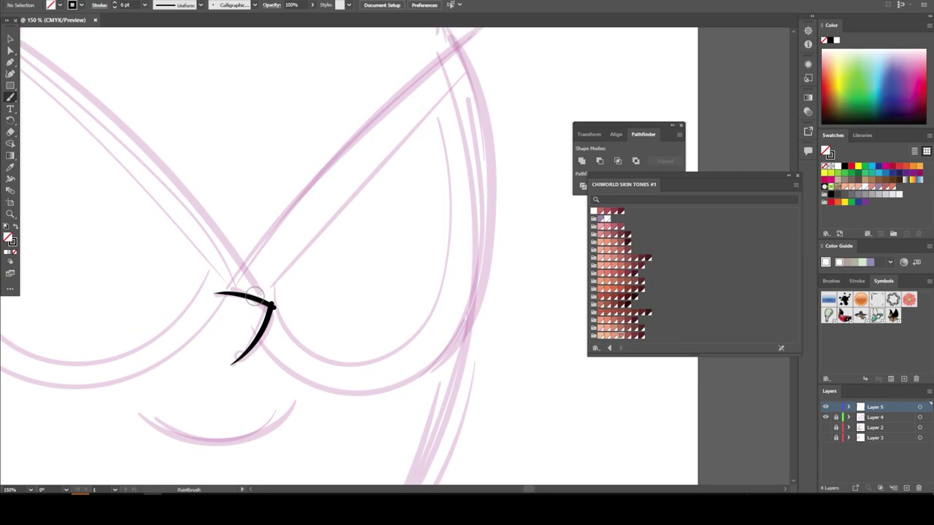
scroll(261, 316, "up", 1)
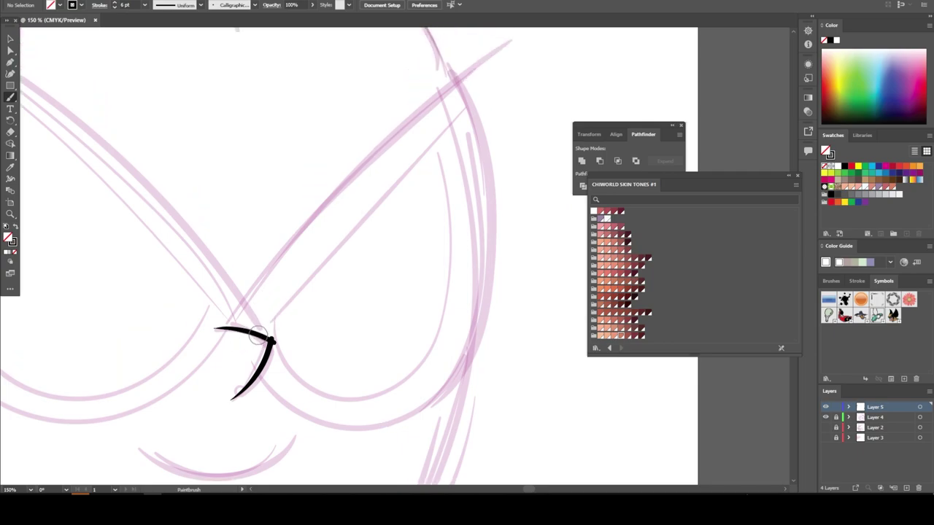
left_click_drag(261, 332, 456, 121)
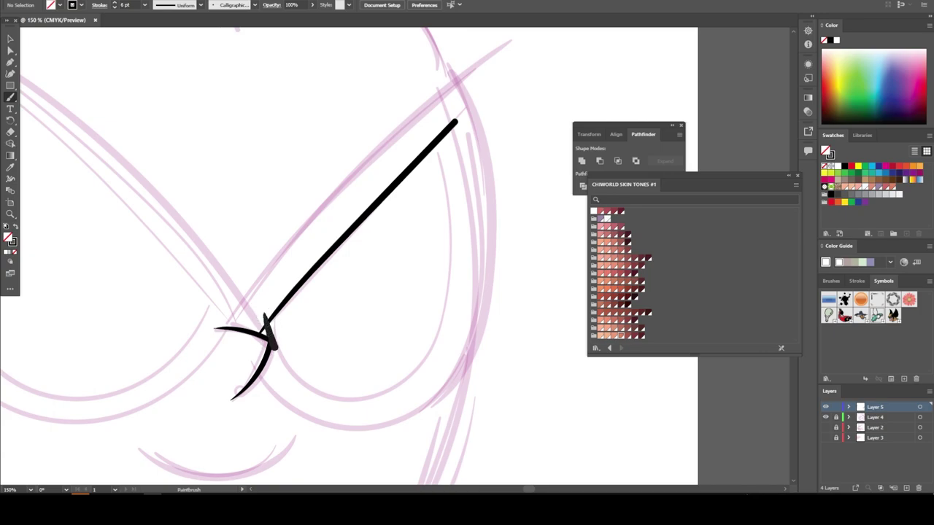
mouse_move(270, 341)
left_mouse_down()
mouse_move(448, 314)
mouse_move(441, 130)
left_mouse_up()
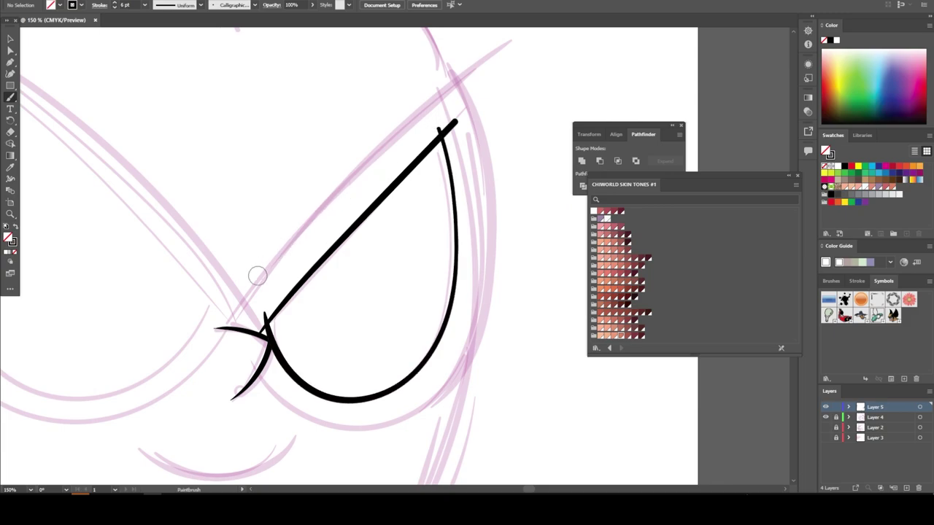
mouse_move(228, 321)
left_mouse_down()
mouse_move(264, 275)
mouse_move(499, 52)
left_mouse_up()
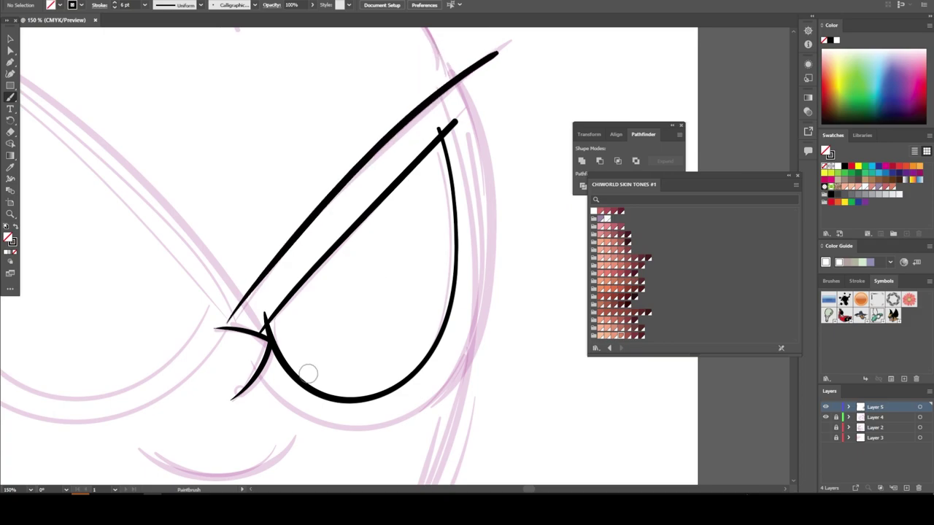
mouse_move(256, 377)
left_mouse_down()
mouse_move(476, 343)
mouse_move(490, 190)
mouse_move(457, 73)
left_mouse_up()
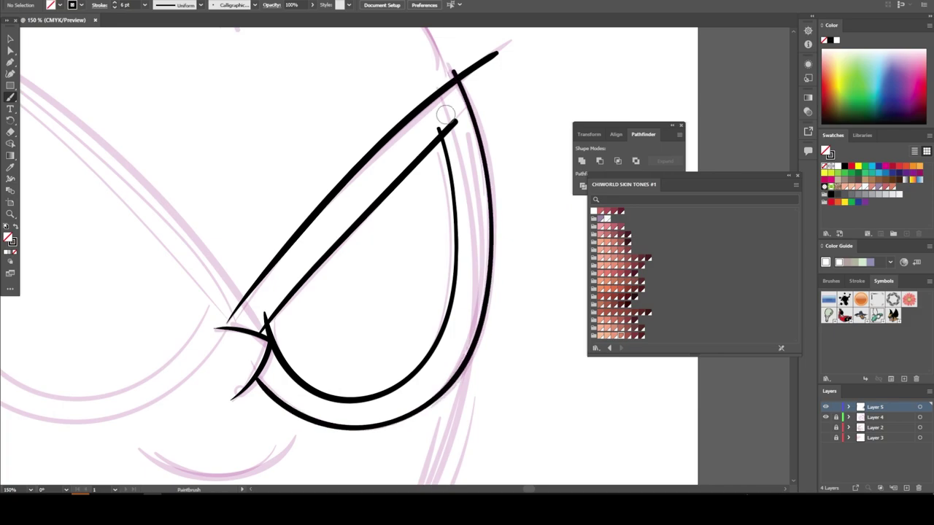
key("ctrl+minus")
key("ctrl+minus")
key("ctrl+minus")
key("ctrl+minus")
key("ctrl+plus")
key("ctrl+plus")
key("ctrl+plus")
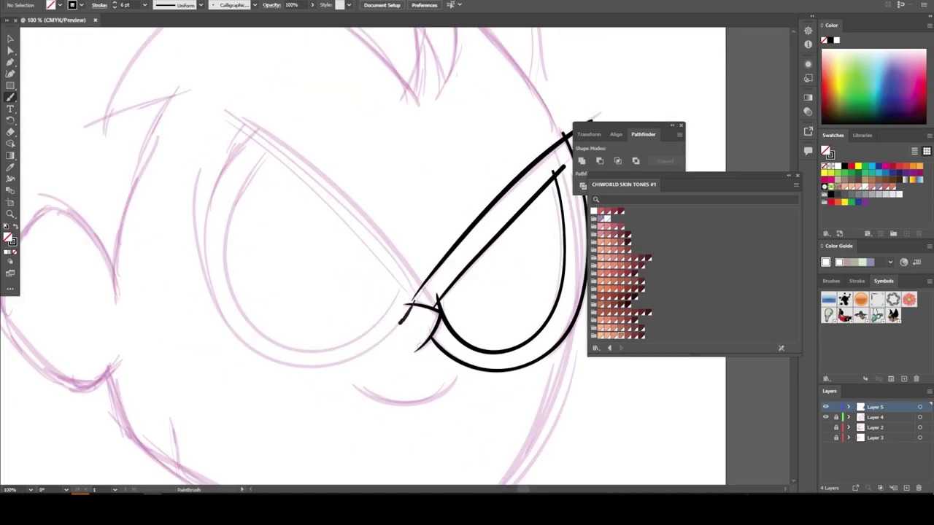
Ink the left mask's outer edge and the left eye's inner curve, undoing misplaced strokes
mouse_move(400, 323)
left_mouse_down()
mouse_move(355, 349)
mouse_move(252, 353)
left_mouse_up()
scroll(210, 335, "down", 2)
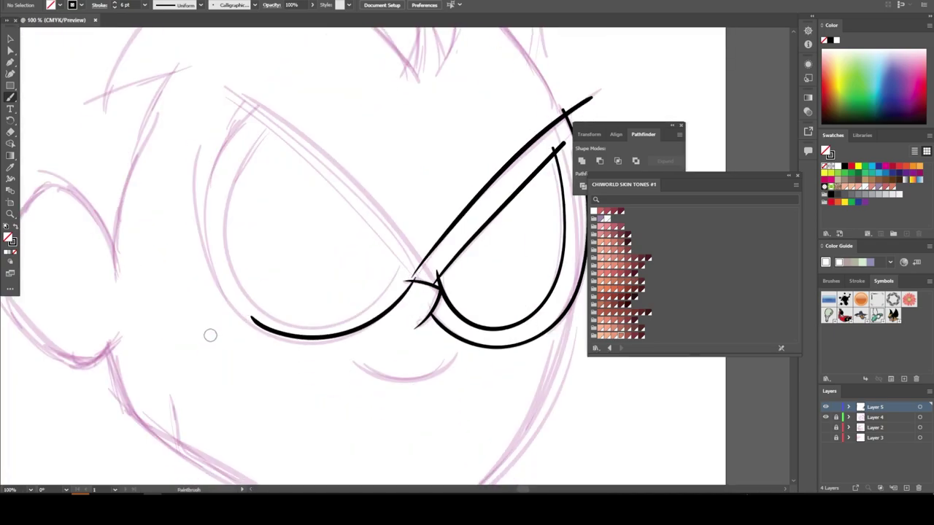
key("ctrl+z")
scroll(210, 355, "up", 2)
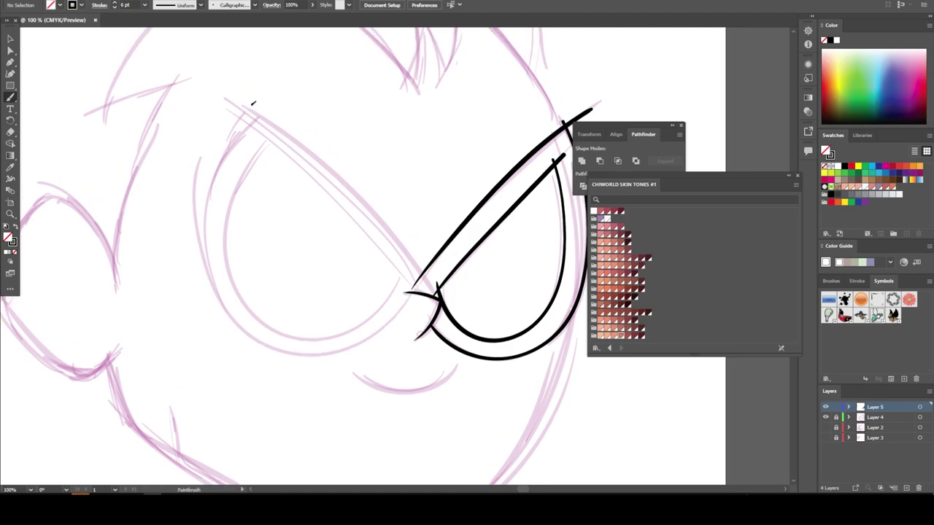
mouse_move(253, 103)
left_mouse_down()
mouse_move(221, 161)
mouse_move(205, 238)
mouse_move(215, 303)
mouse_move(269, 343)
mouse_move(326, 351)
left_mouse_up()
left_click_drag(406, 306, 415, 287)
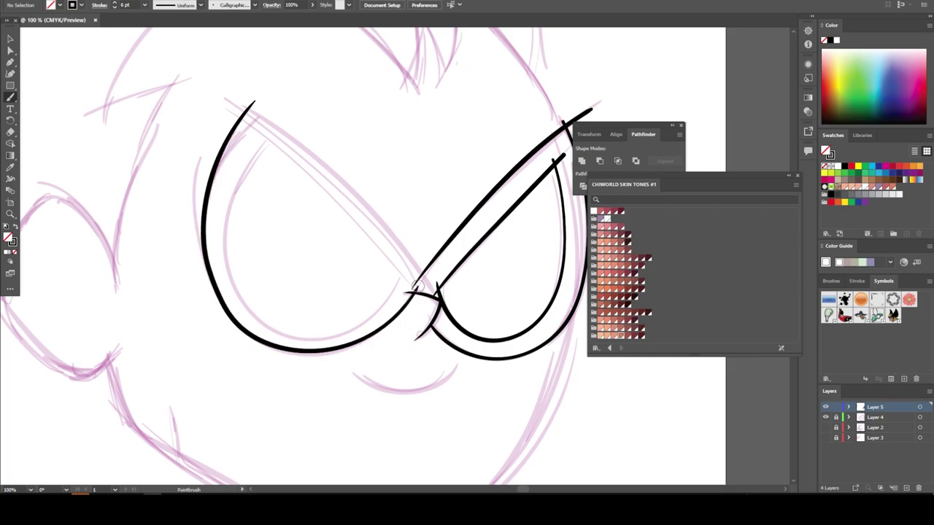
scroll(297, 239, "up", 3)
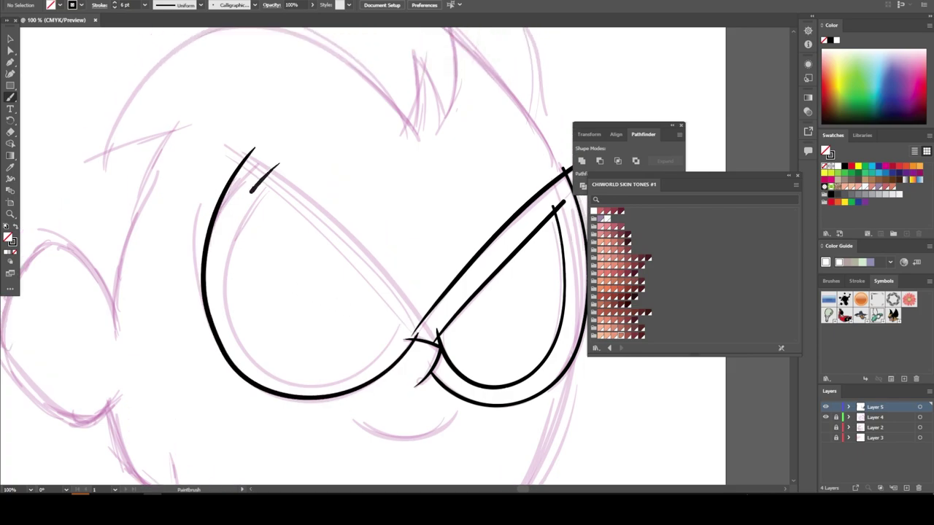
mouse_move(250, 191)
left_mouse_down()
mouse_move(225, 252)
mouse_move(233, 324)
mouse_move(270, 372)
mouse_move(324, 378)
left_mouse_up()
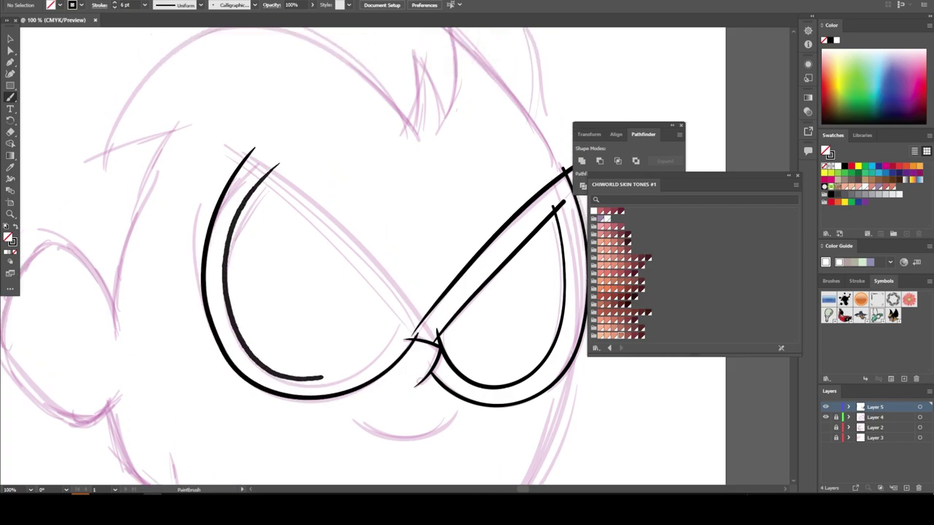
left_click_drag(389, 326, 404, 290)
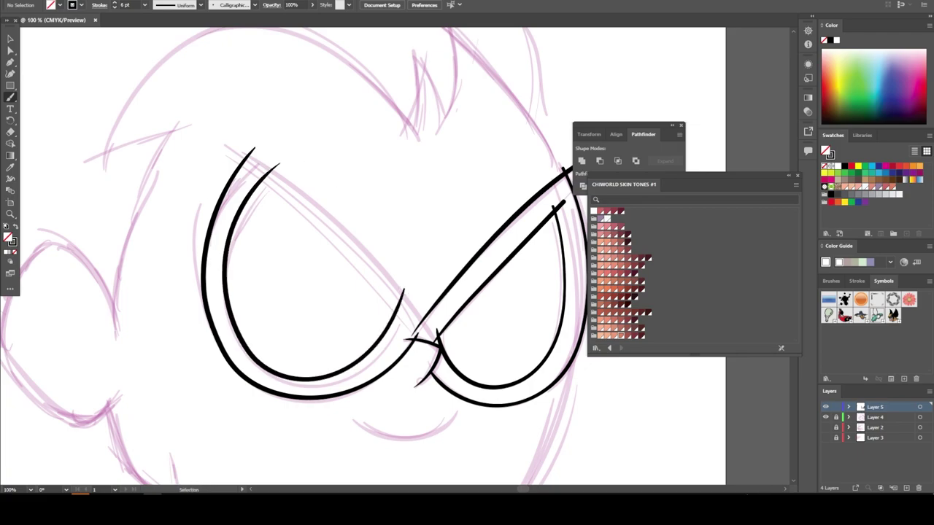
key("ctrl+z")
Redraw the left eye's inner line and ink its diagonal top and outer mask edges
mouse_move(408, 299)
left_mouse_down()
mouse_move(362, 366)
mouse_move(301, 380)
left_mouse_up()
mouse_move(235, 334)
left_mouse_down()
mouse_move(226, 276)
mouse_move(244, 216)
mouse_move(273, 172)
left_mouse_up()
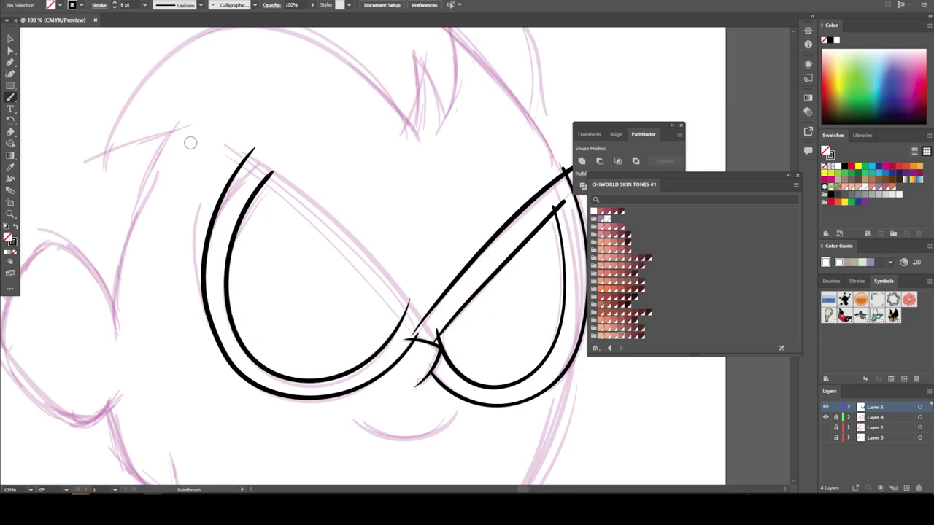
mouse_move(204, 156)
left_mouse_down()
mouse_move(352, 262)
mouse_move(408, 330)
left_mouse_up()
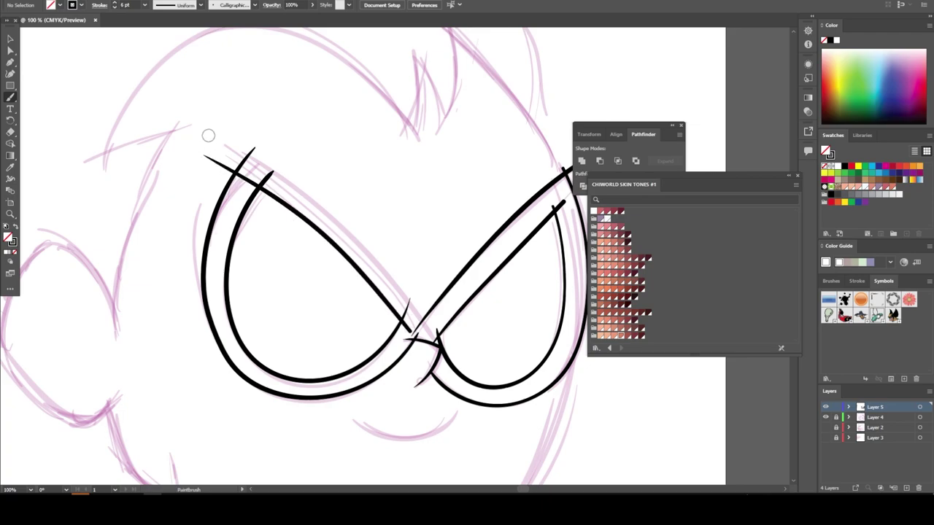
mouse_move(206, 135)
left_mouse_down()
mouse_move(321, 209)
mouse_move(417, 311)
left_mouse_up()
key("ctrl+minus")
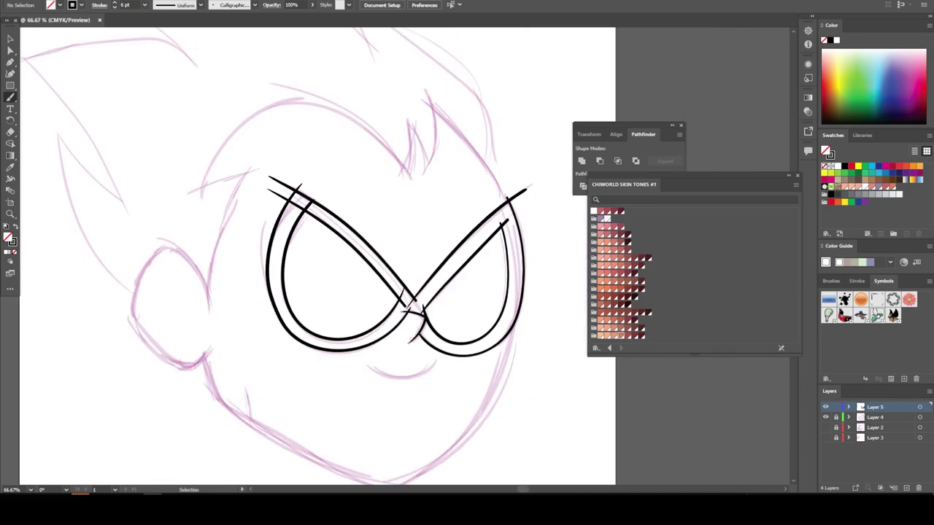
key("ctrl+minus")
key("ctrl+minus")
key("ctrl+minus")
key("ctrl+plus")
key("ctrl+plus")
key("ctrl+plus")
Trace the smile and the full ear outline in black over the sketch
key("ctrl+plus")
key("ctrl+plus")
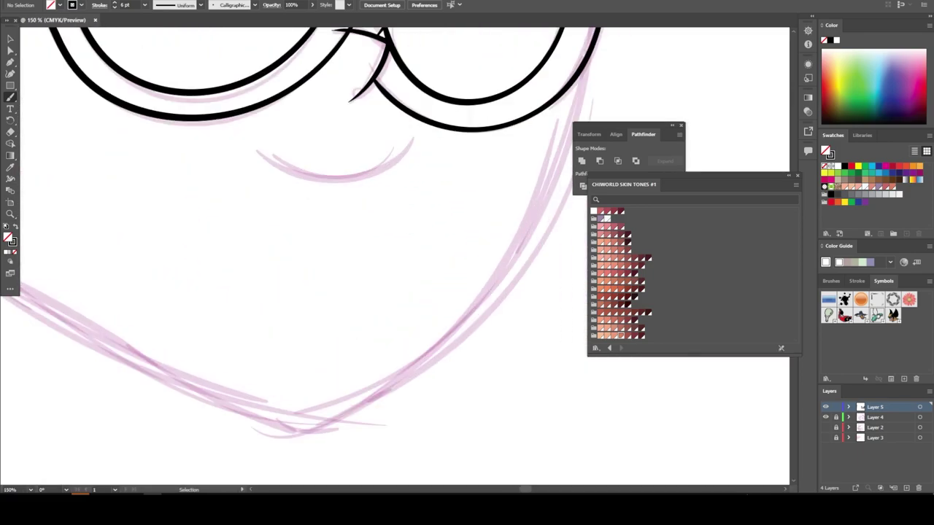
key("ctrl+plus")
mouse_move(215, 229)
left_mouse_down()
mouse_move(324, 267)
mouse_move(385, 250)
mouse_move(419, 223)
left_mouse_up()
key("ctrl+minus")
key("ctrl+minus")
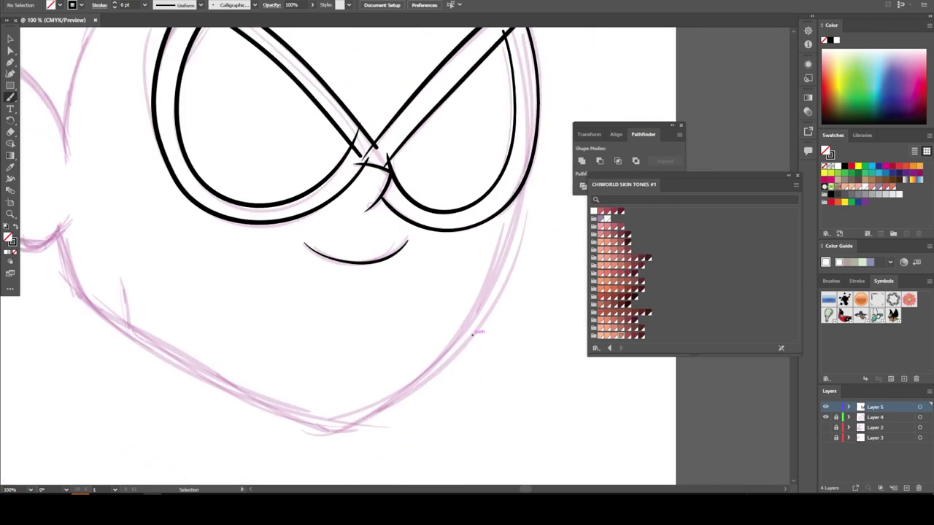
key("ctrl+minus")
key("ctrl+minus")
key("ctrl+plus")
key("ctrl+plus")
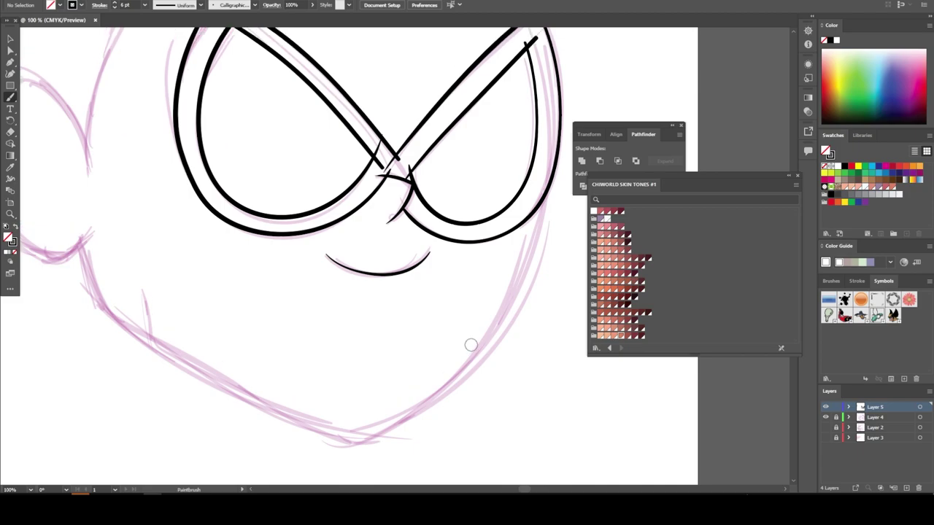
key("ctrl+minus")
key("ctrl+minus")
key("ctrl+plus")
key("ctrl+plus")
key("ctrl+plus")
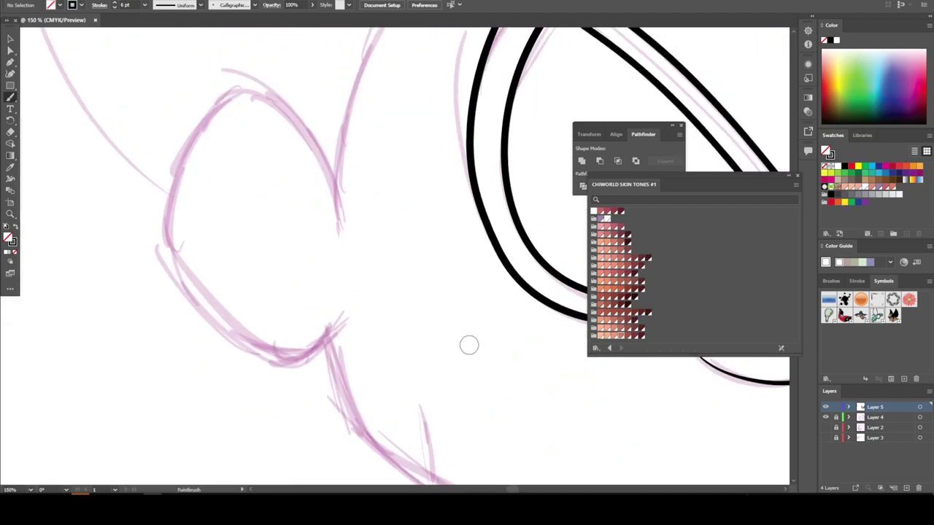
left_click_drag(332, 231, 347, 279)
mouse_move(332, 231)
left_mouse_down()
mouse_move(273, 150)
mouse_move(202, 167)
mouse_move(162, 257)
mouse_move(196, 339)
mouse_move(252, 394)
mouse_move(310, 398)
mouse_move(334, 374)
left_mouse_up()
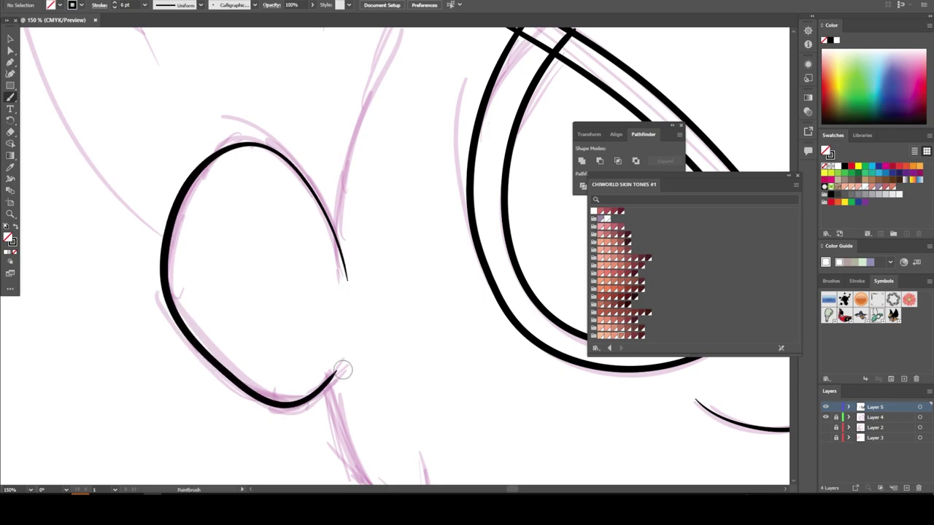
Trace both jaw lines crossing at the chin, extending the right side up toward the eye
key("ctrl+0")
key("ctrl+1")
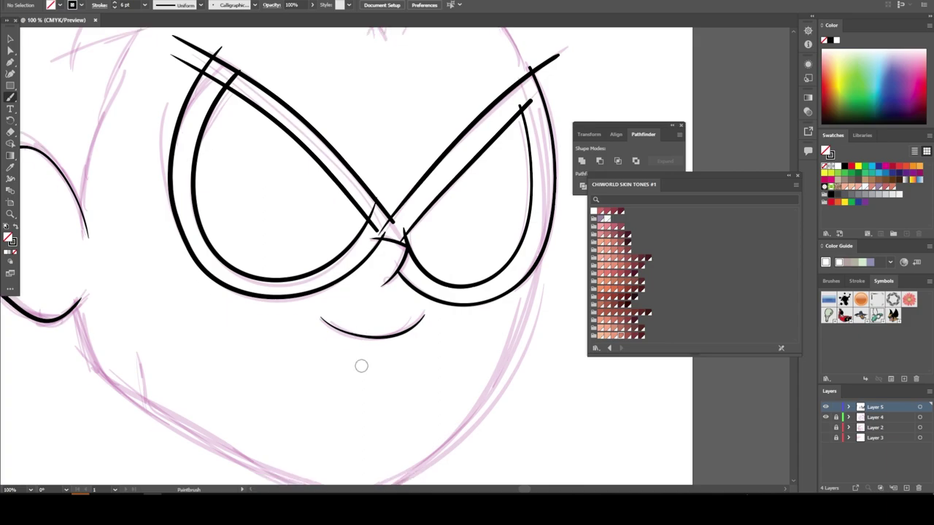
scroll(361, 365, "down", 2)
scroll(359, 348, "down", 1)
left_click_drag(68, 216, 391, 438)
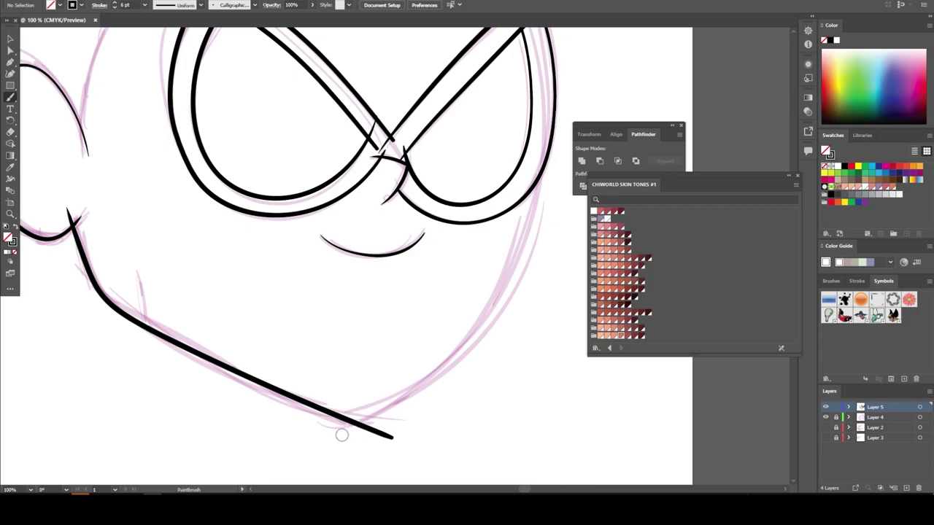
left_click_drag(337, 436, 487, 318)
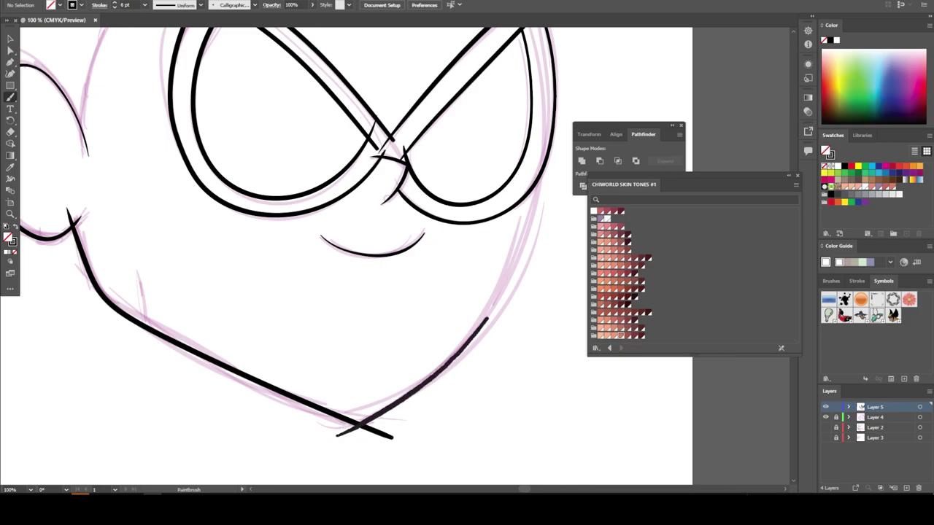
left_click_drag(546, 157, 546, 136)
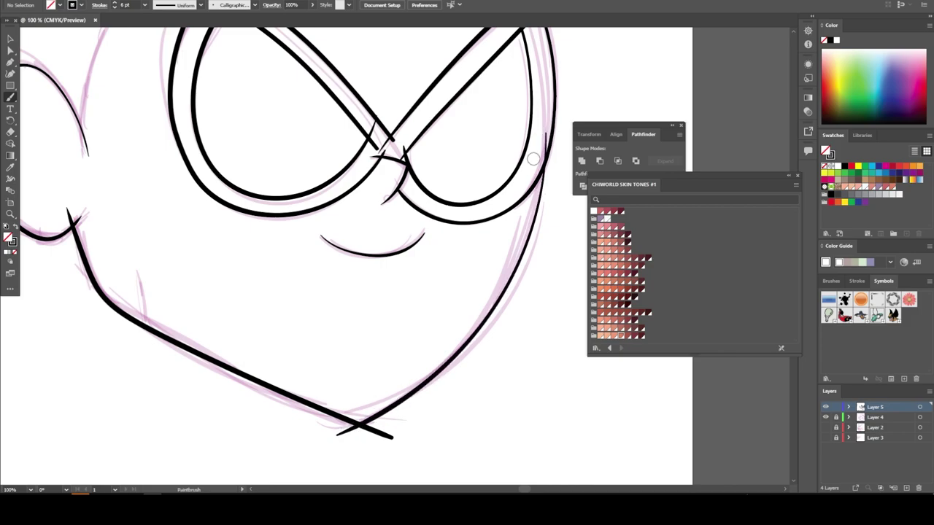
key("ctrl+minus")
key("ctrl+minus")
key("ctrl+minus")
Ink the left edge of the face and the curved top outline of the hair
key("ctrl+plus")
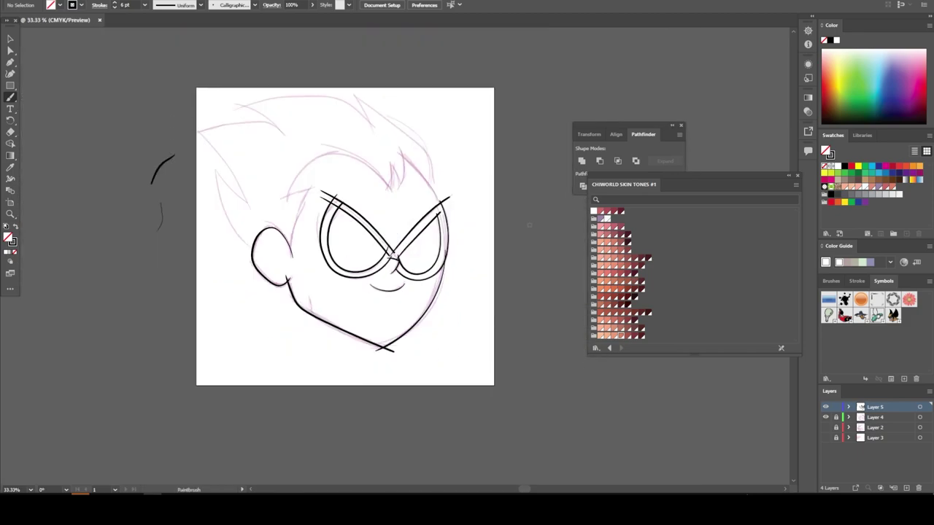
key("ctrl+plus")
key("ctrl+plus")
scroll(525, 277, "up", 3)
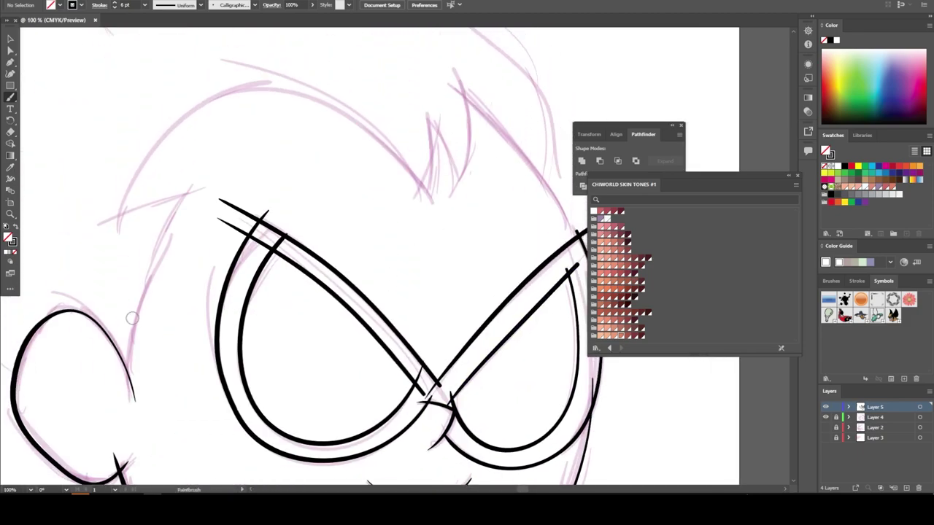
mouse_move(129, 398)
left_mouse_down()
mouse_move(142, 284)
mouse_move(210, 165)
left_mouse_up()
scroll(175, 197, "up", 1)
scroll(174, 220, "up", 1)
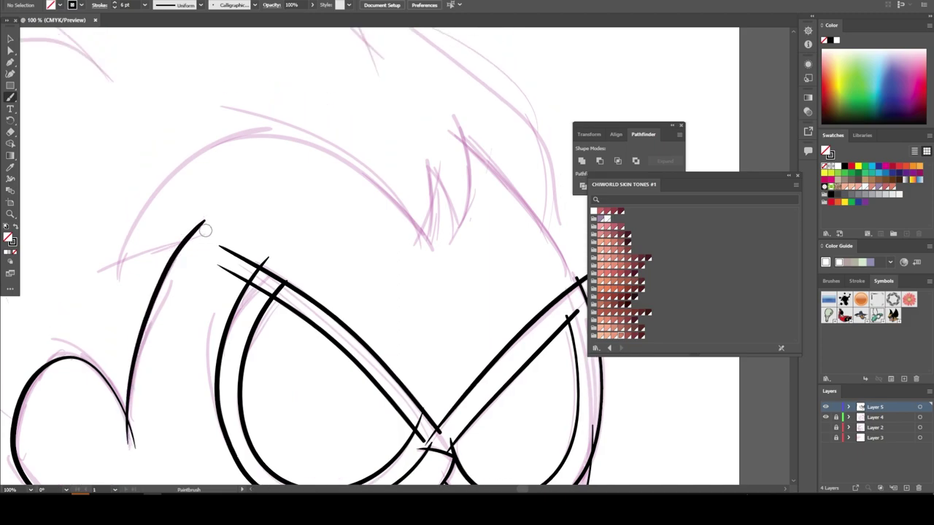
mouse_move(203, 225)
left_mouse_down()
mouse_move(110, 281)
mouse_move(146, 207)
mouse_move(218, 143)
mouse_move(285, 130)
mouse_move(366, 162)
mouse_move(409, 206)
mouse_move(432, 250)
left_mouse_up()
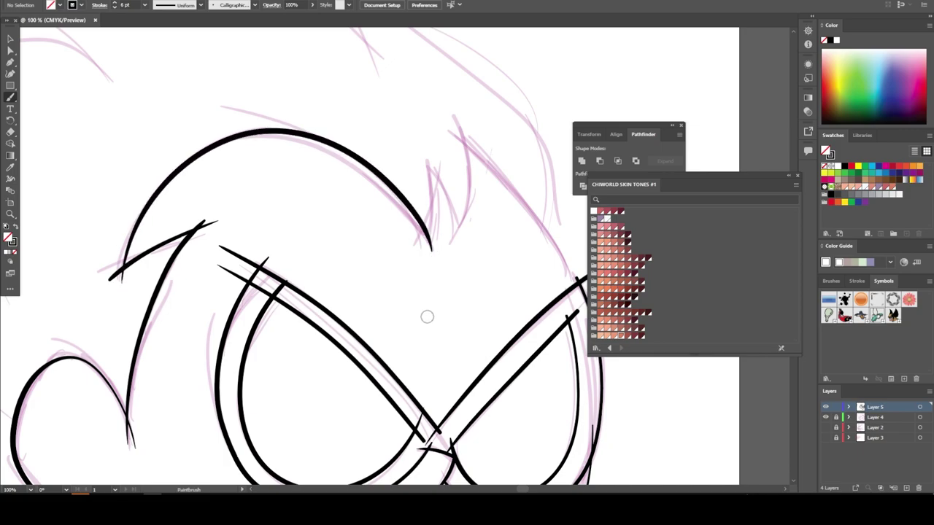
Add a spiky hair tip above the forehead and the long right side of the head
scroll(427, 316, "down", 2)
scroll(427, 343, "up", 3)
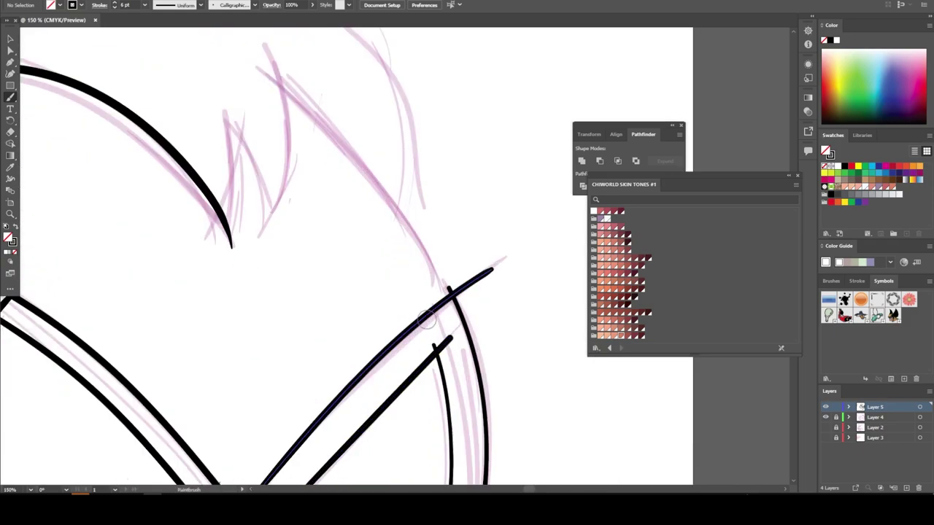
mouse_move(228, 352)
left_mouse_down()
mouse_move(229, 277)
mouse_move(201, 176)
mouse_move(262, 256)
mouse_move(278, 318)
mouse_move(272, 182)
mouse_move(248, 144)
left_mouse_up()
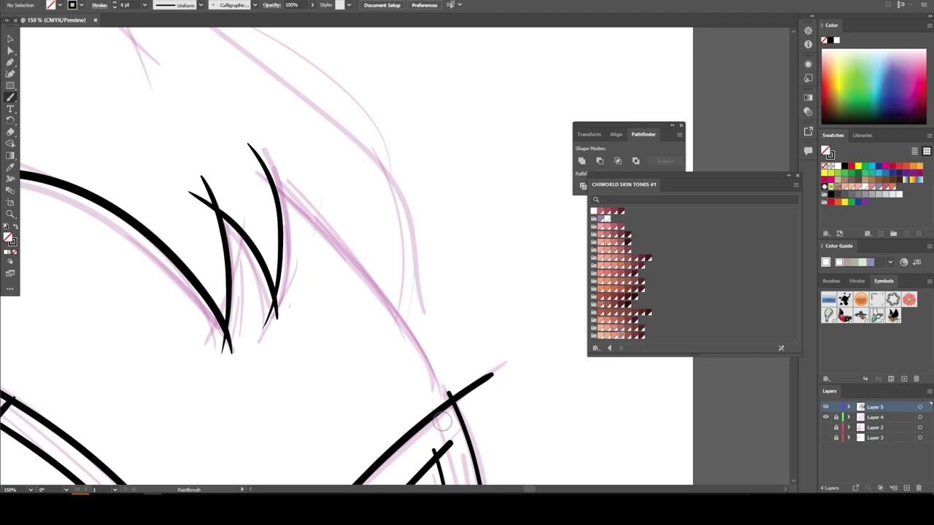
mouse_move(440, 405)
left_mouse_down()
mouse_move(376, 288)
mouse_move(288, 195)
mouse_move(245, 166)
left_mouse_up()
key("ctrl+minus")
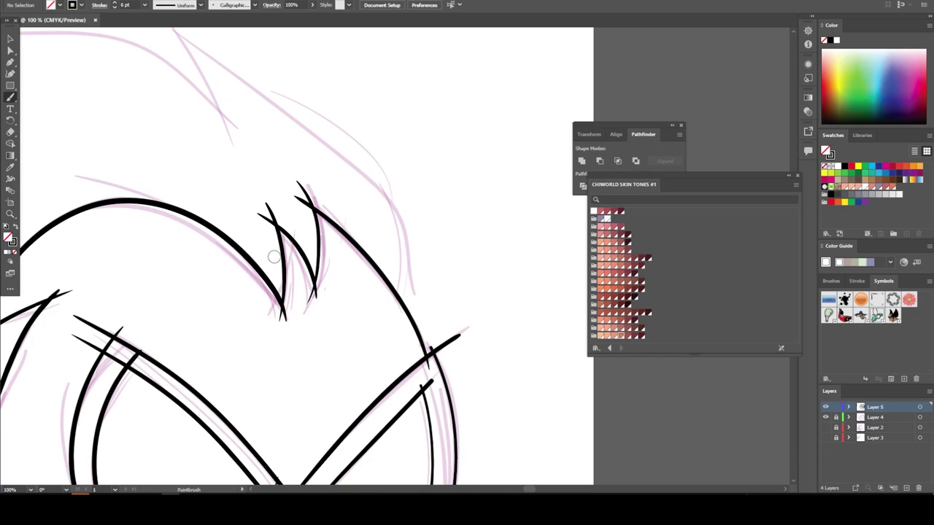
scroll(542, 382, "down", 3)
scroll(480, 319, "down", 2)
Try the left hair outline twice, undo both, then draw a short test stroke beside the artboard
scroll(515, 319, "up", 1)
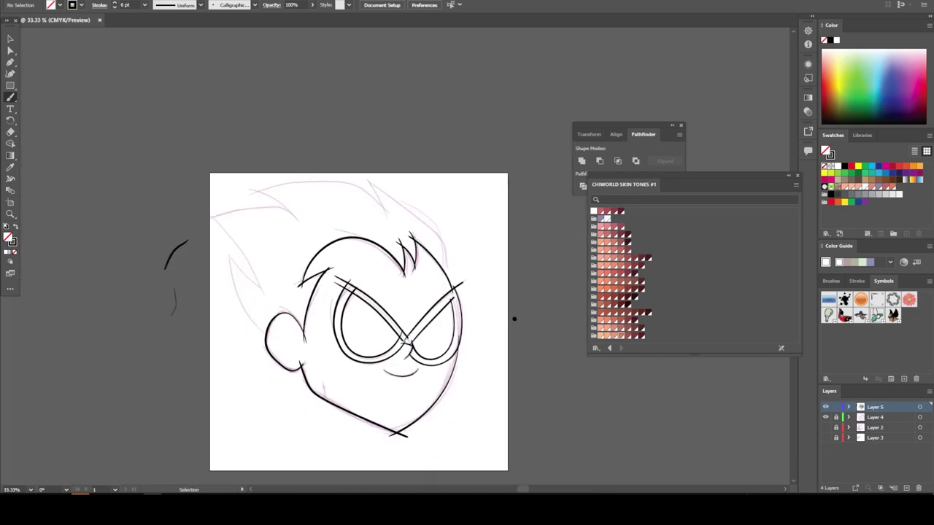
scroll(673, 382, "up", 2)
scroll(673, 382, "down", 2)
scroll(605, 375, "left", 2)
scroll(605, 409, "left", 1)
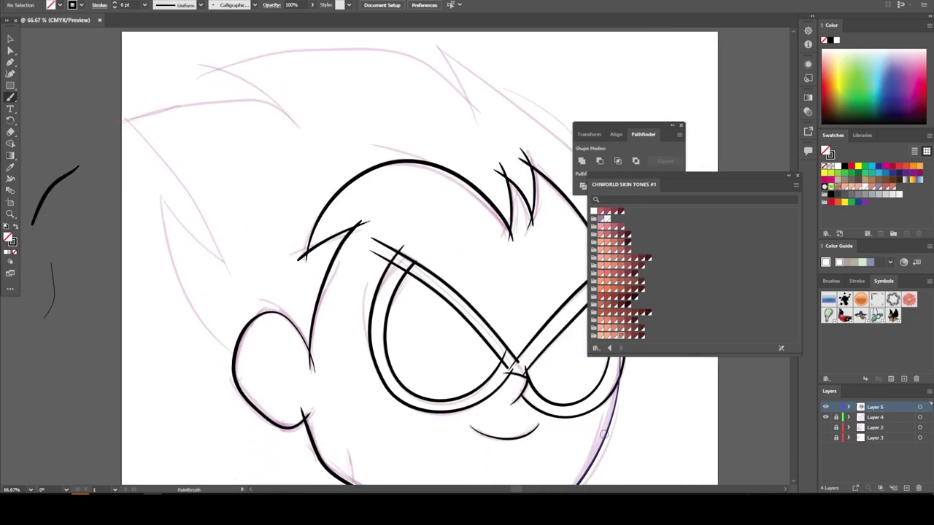
scroll(605, 434, "left", 1)
scroll(430, 259, "left", 1)
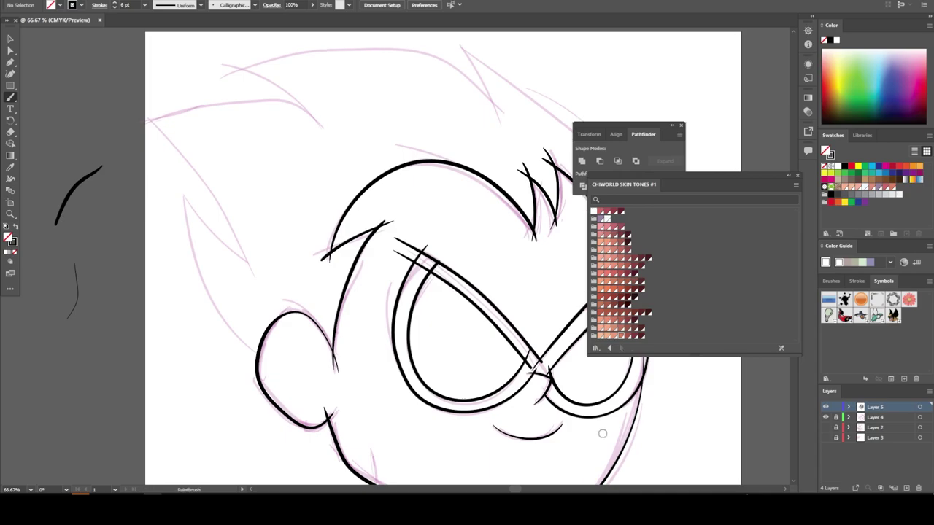
scroll(602, 433, "up", 1)
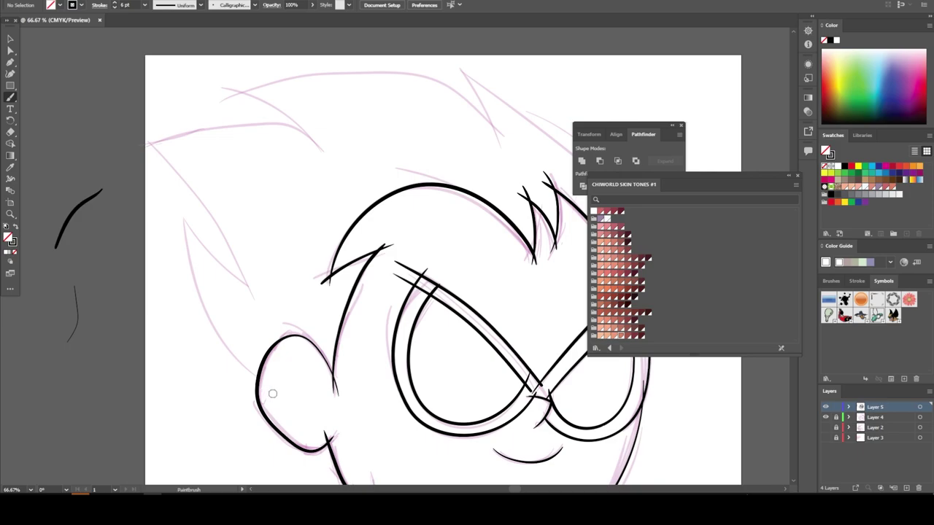
left_click_drag(221, 354, 182, 198)
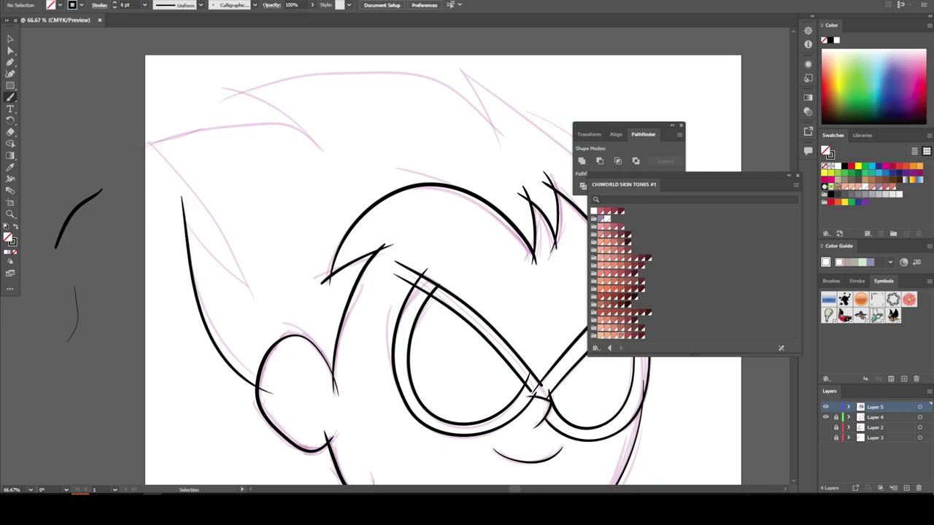
key("ctrl+z")
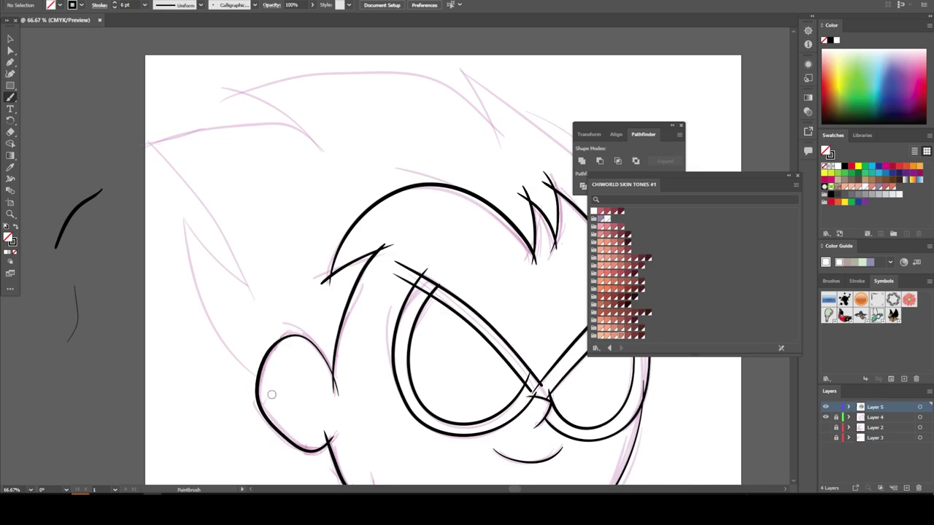
left_click_drag(246, 373, 181, 202)
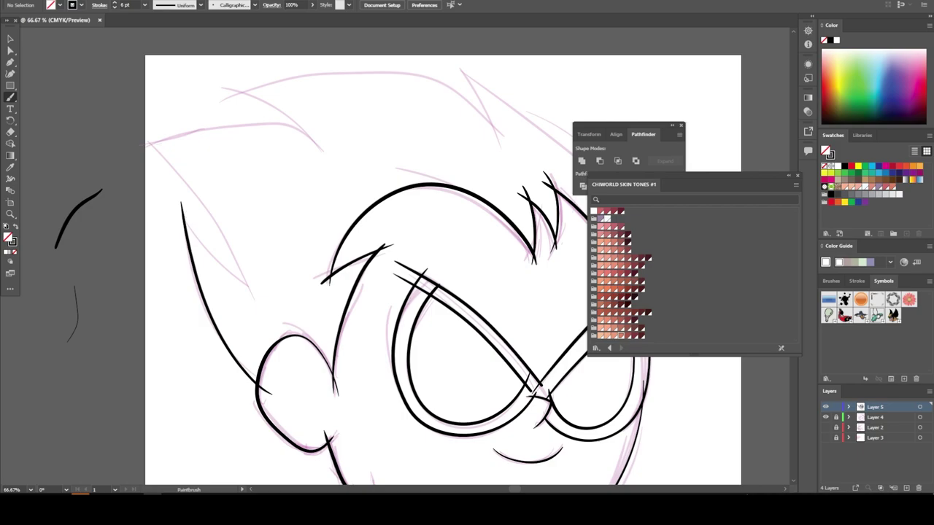
key("ctrl+z")
left_click_drag(97, 168, 97, 113)
Set the brush weight to 7 pt and ink the long left hair outline and a left spike
left_click(145, 4)
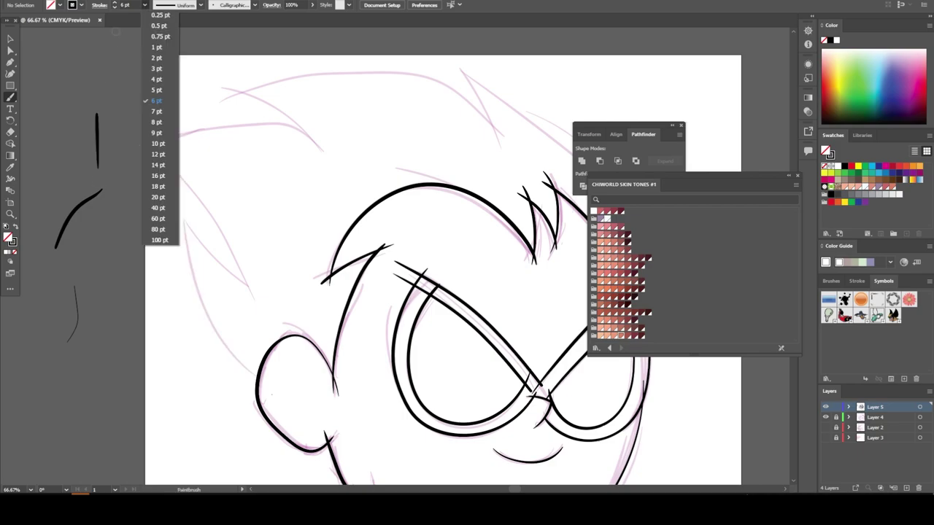
left_click(116, 32)
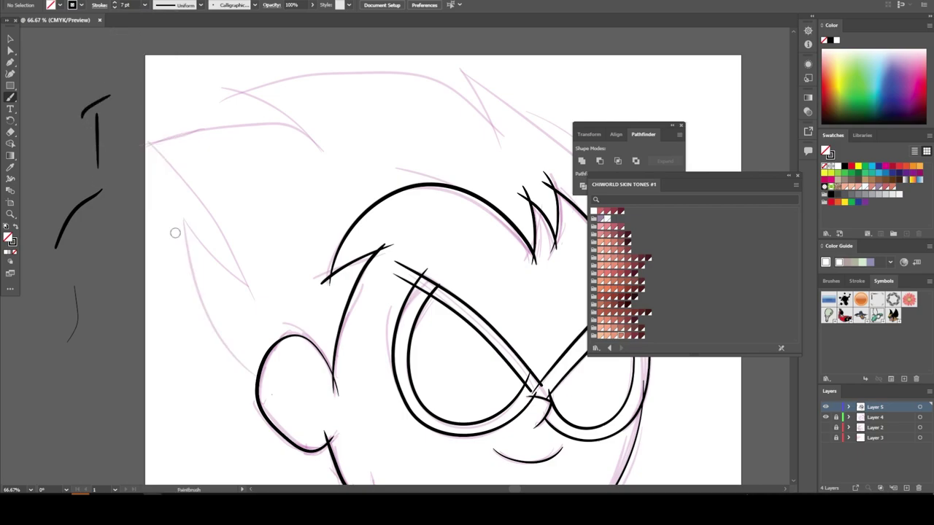
key("ctrl+0")
scroll(186, 251, "up", 4)
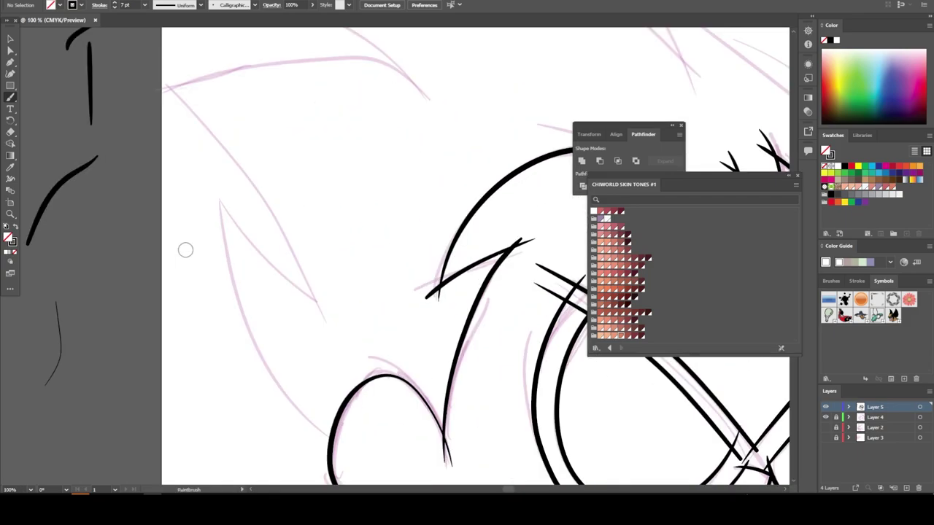
left_click_drag(348, 454, 217, 184)
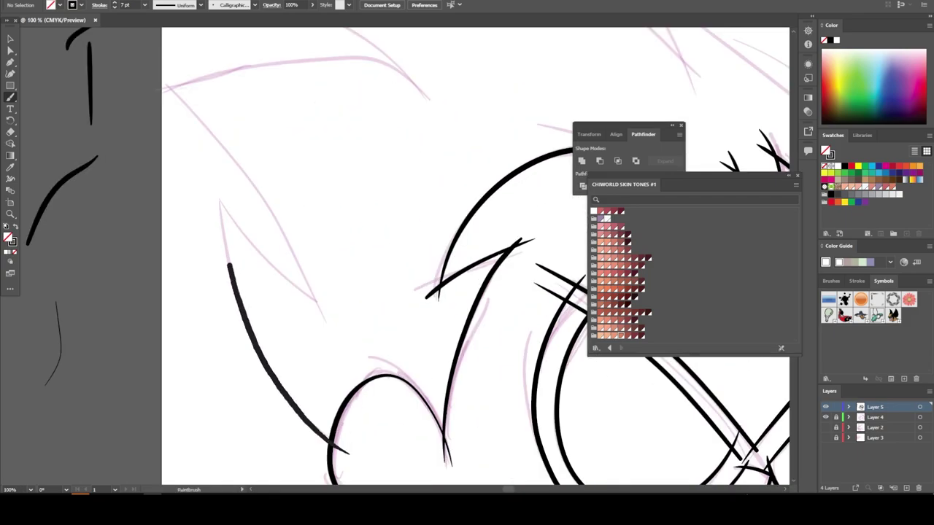
scroll(212, 197, "up", 1)
scroll(212, 197, "up", 3)
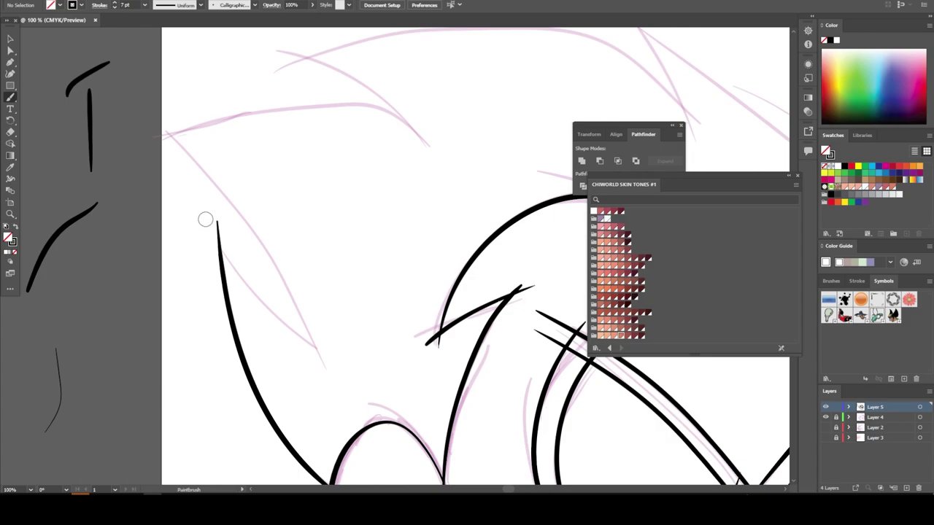
mouse_move(209, 221)
left_mouse_down()
mouse_move(336, 349)
mouse_move(151, 143)
left_mouse_up()
Ink the left spike's top edge, a redrawn curved upper spike, and the long top hair outline
scroll(194, 277, "up", 2)
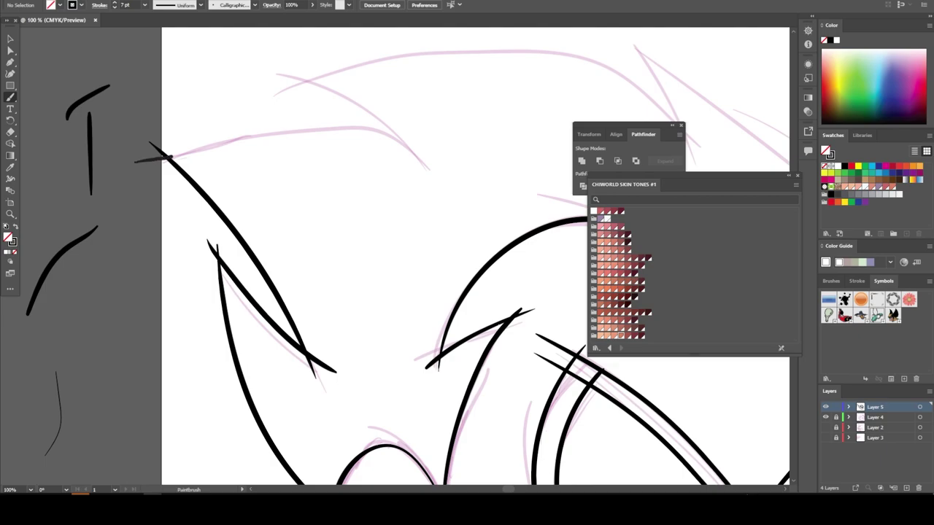
mouse_move(171, 156)
left_mouse_down()
mouse_move(262, 136)
mouse_move(442, 171)
left_mouse_up()
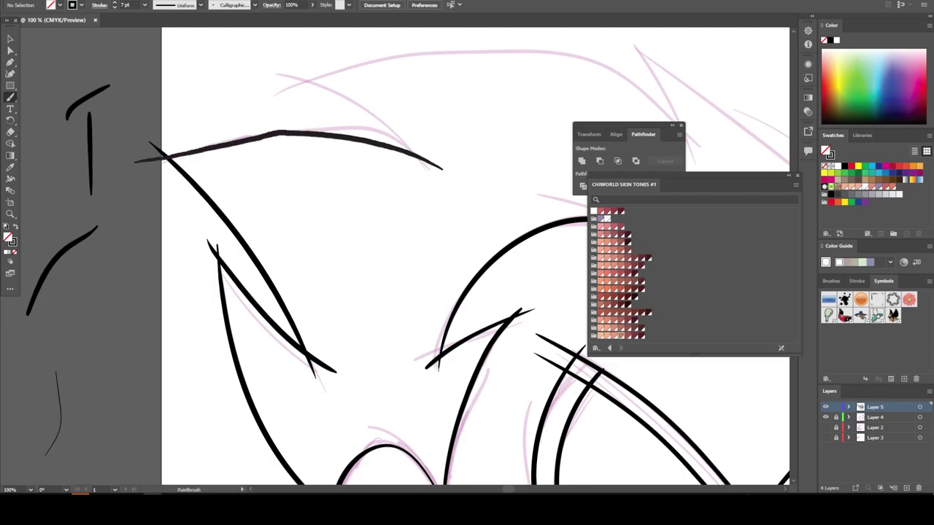
scroll(352, 163, "up", 3)
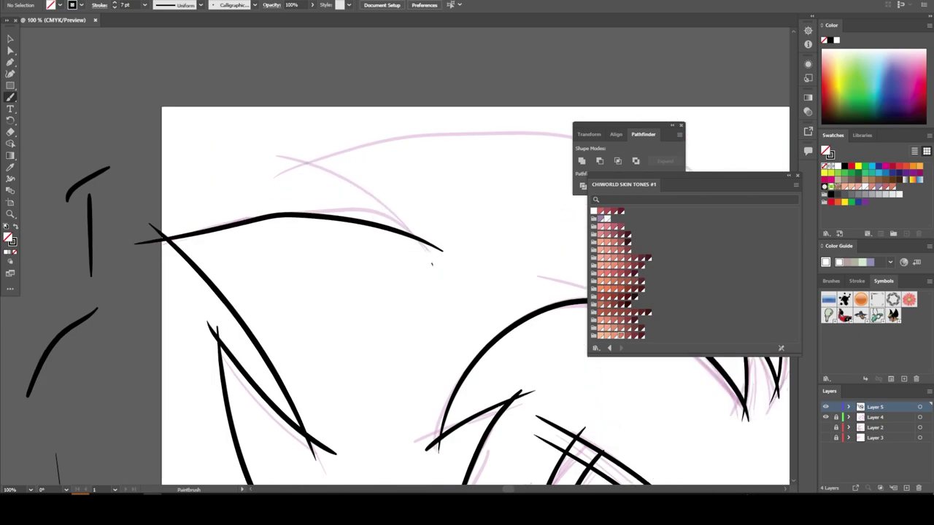
left_click_drag(431, 264, 253, 158)
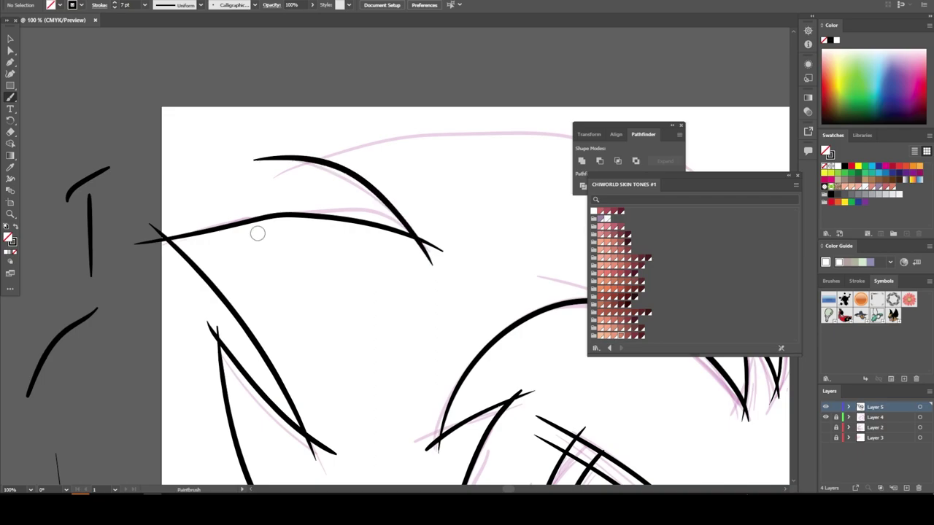
scroll(257, 233, "right", 5)
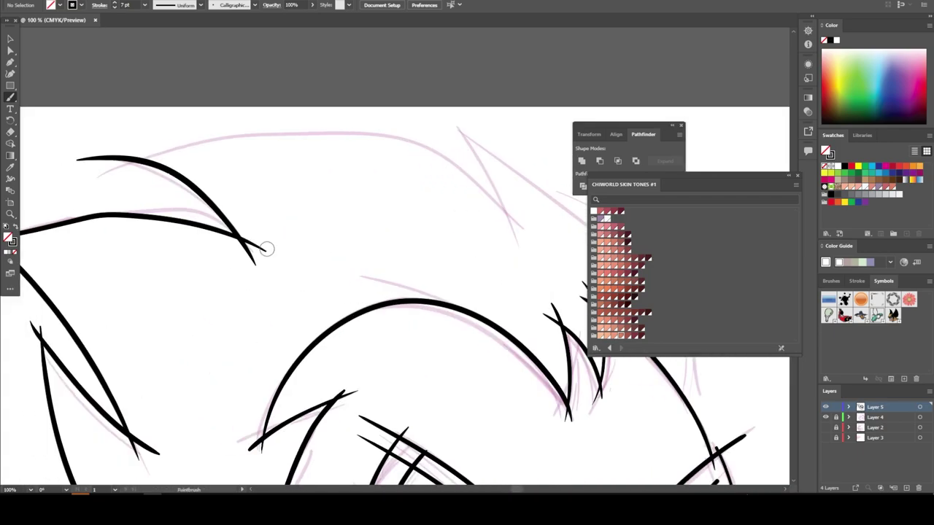
key("ctrl+z")
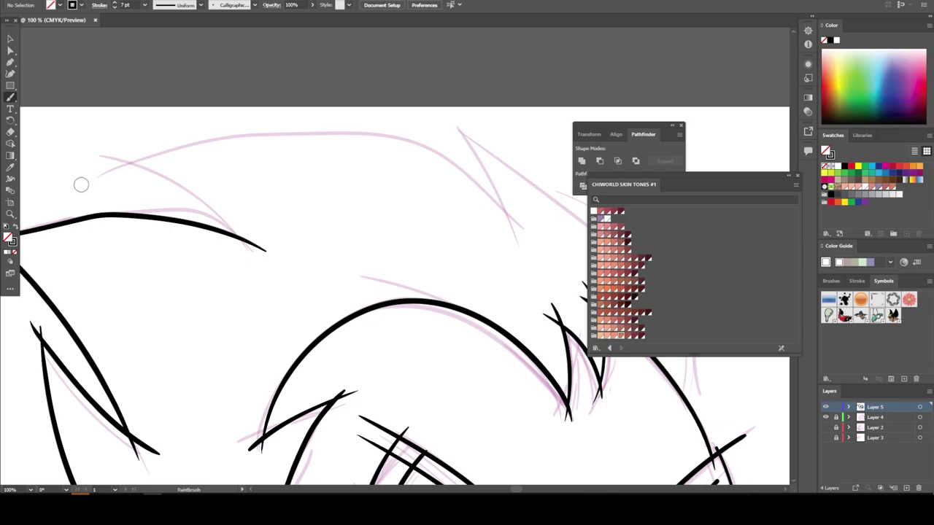
left_click_drag(91, 181, 260, 265)
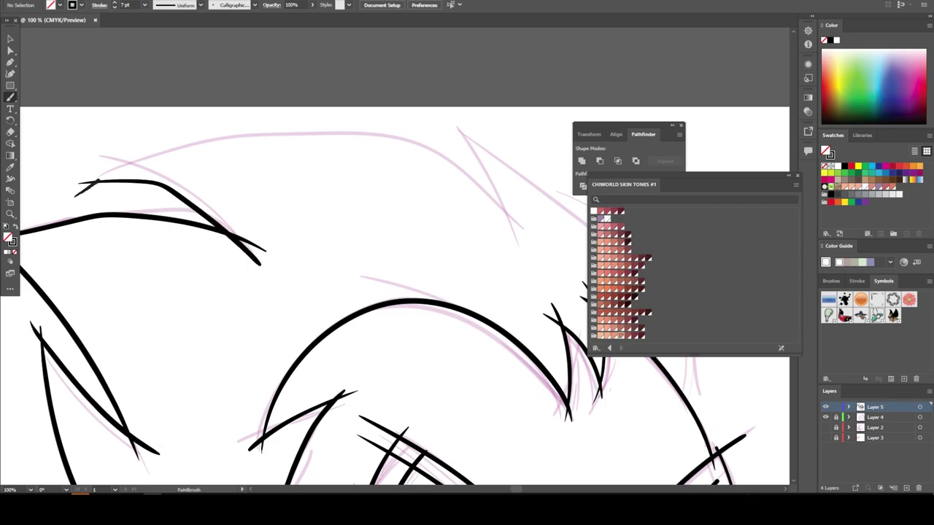
mouse_move(96, 179)
left_mouse_down()
mouse_move(168, 146)
mouse_move(252, 131)
mouse_move(371, 132)
mouse_move(444, 166)
mouse_move(525, 238)
left_mouse_up()
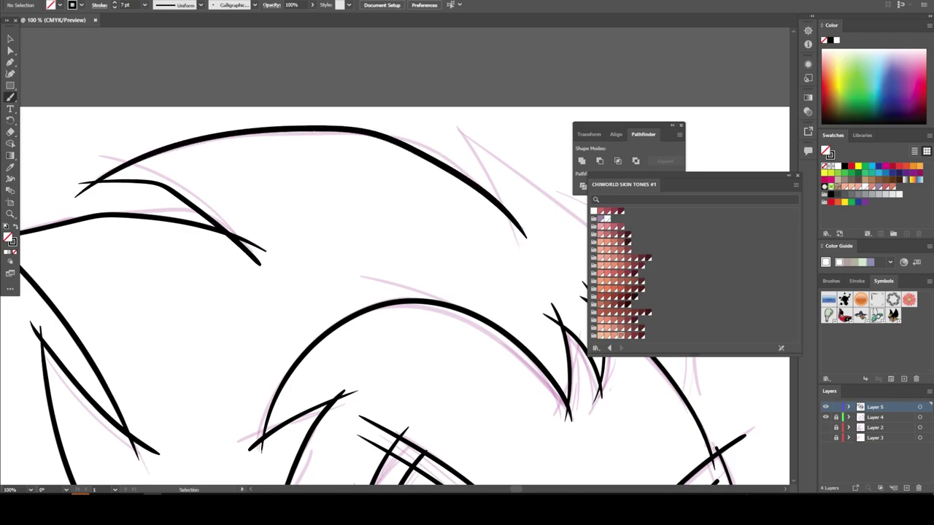
Draw the long ink curve down the right side of the head
key("ctrl+minus")
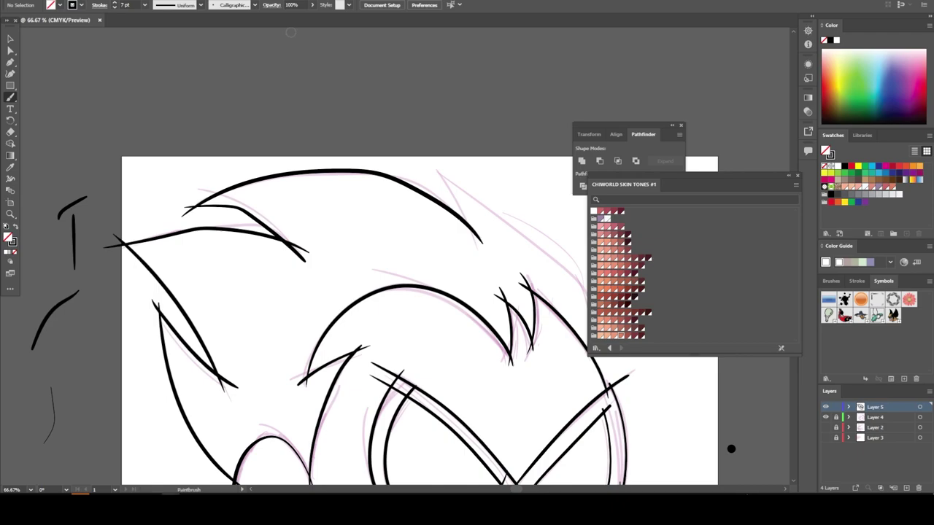
key("ctrl+minus")
key("ctrl+minus")
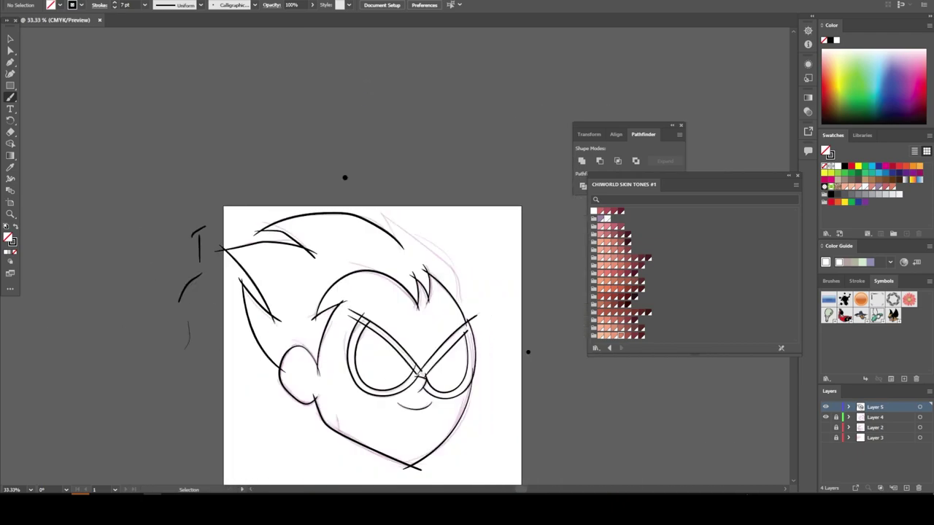
key("ctrl+plus")
key("ctrl+plus")
key("ctrl+plus")
key("ctrl+plus")
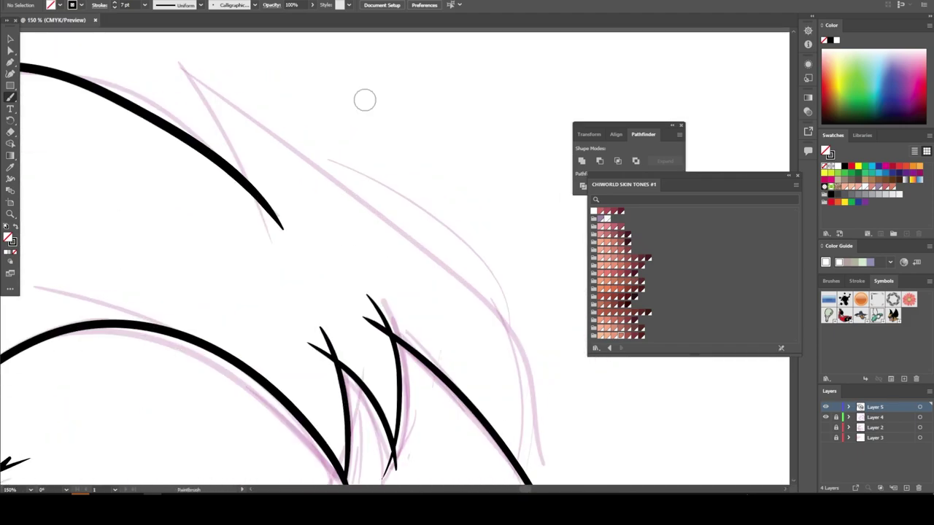
mouse_move(252, 221)
left_mouse_down()
mouse_move(146, 55)
mouse_move(345, 155)
left_mouse_up()
scroll(109, 30, "down", 2)
scroll(110, 29, "up", 1)
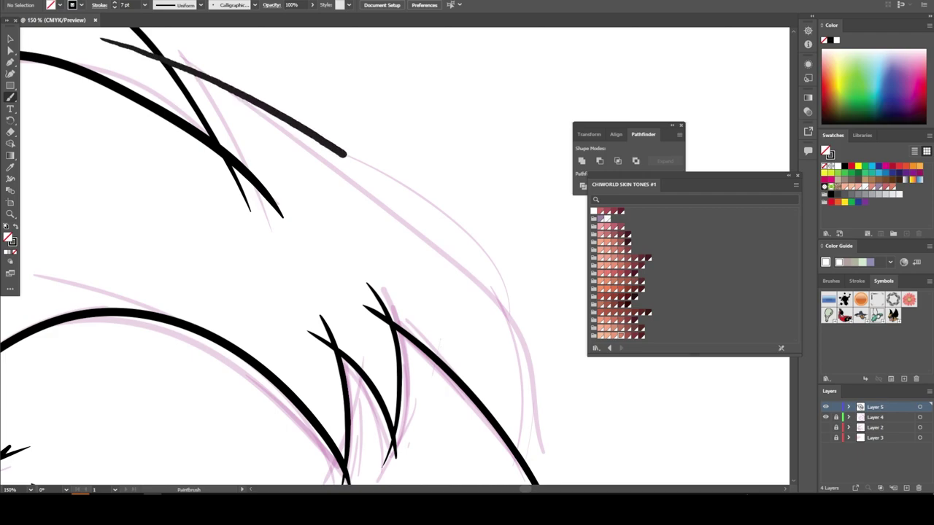
left_click_drag(345, 155, 524, 478)
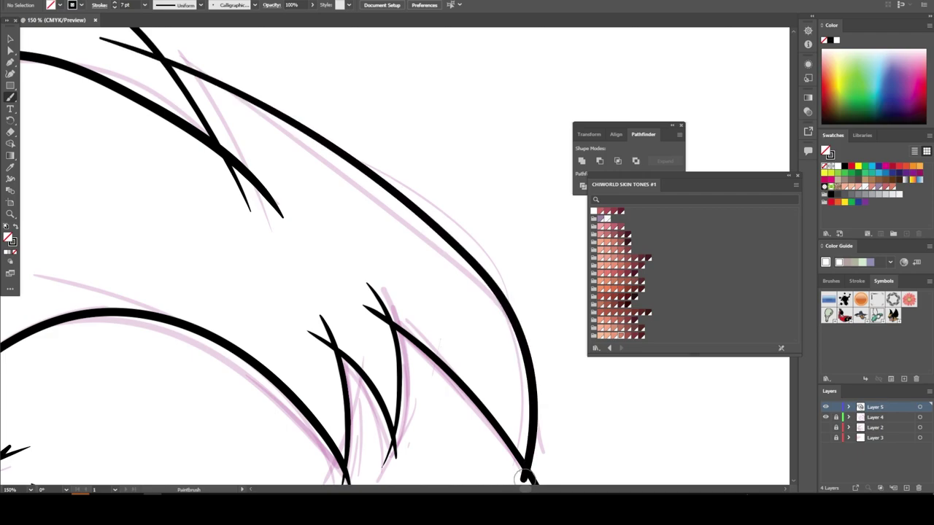
key("ctrl+minus")
key("ctrl+minus")
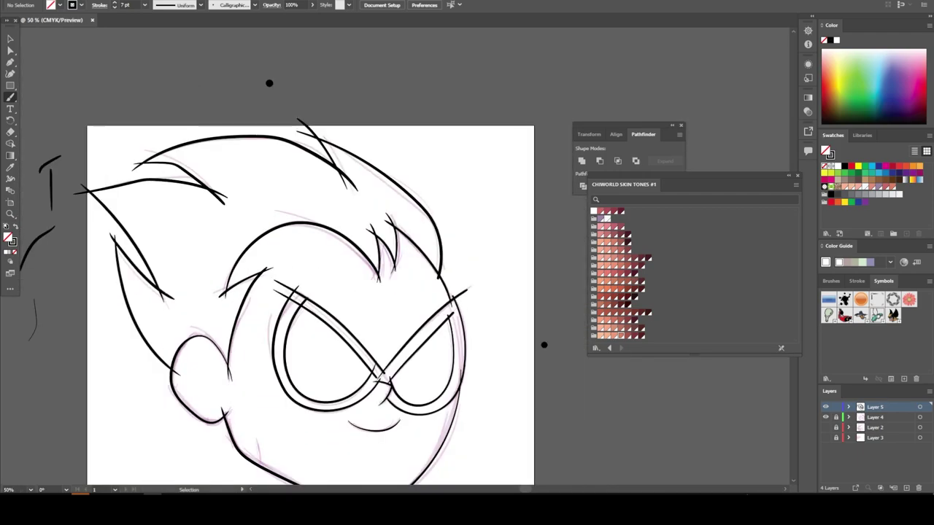
scroll(310, 292, "left", 2)
Delete the stray strokes to the left of the page
key("v")
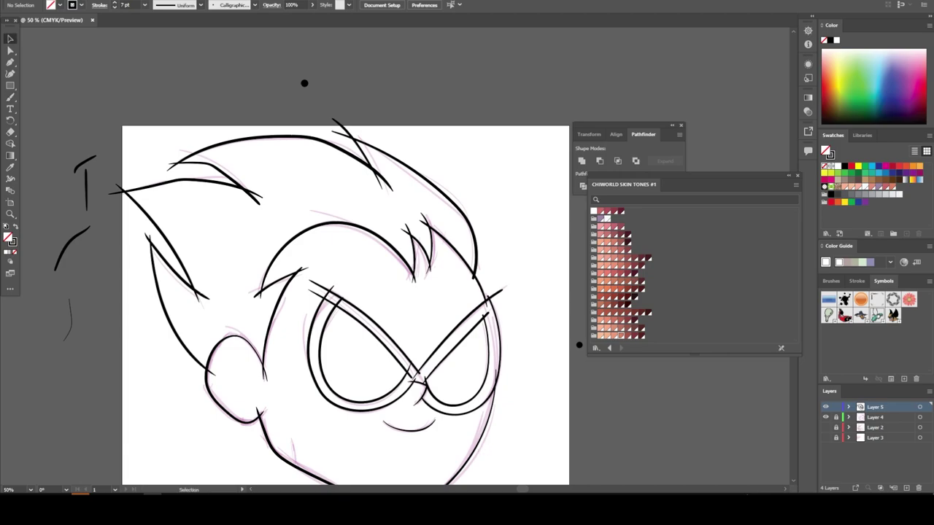
left_click_drag(37, 138, 106, 350)
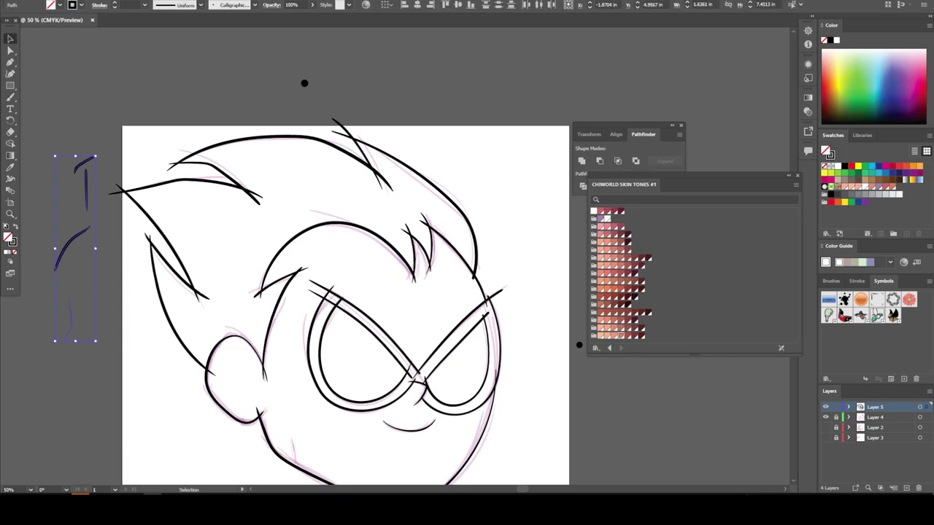
key("Delete")
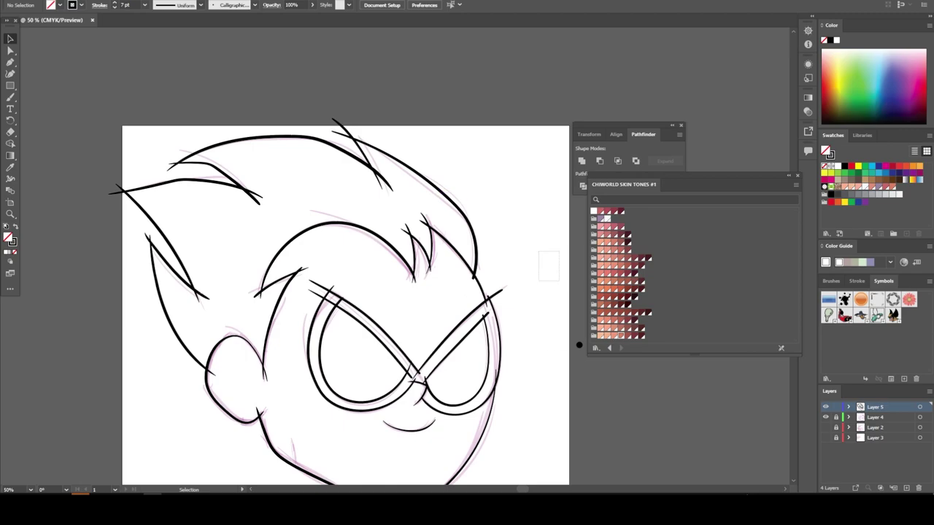
scroll(580, 345, "down", 2)
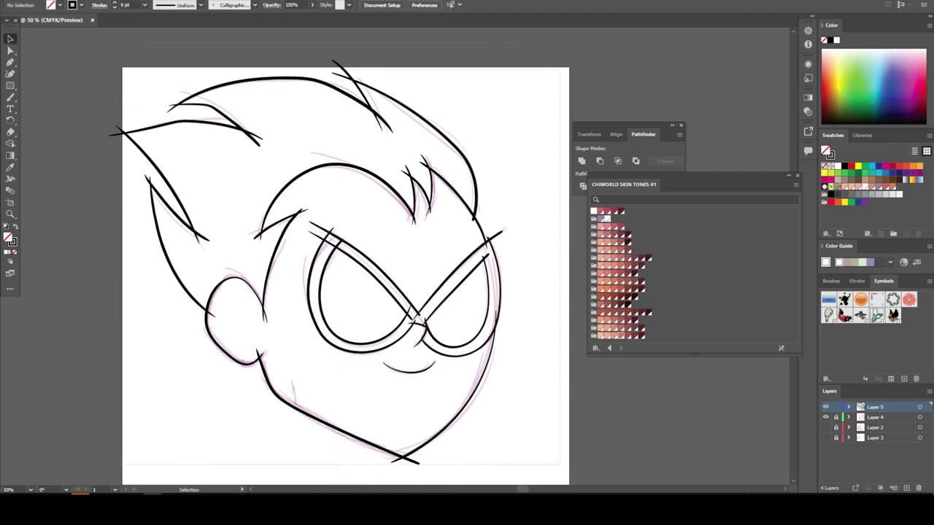
scroll(339, 273, "up", 2)
Expand the appearance of all ink strokes and merge them with Pathfinder into filled shapes
key("ctrl+a")
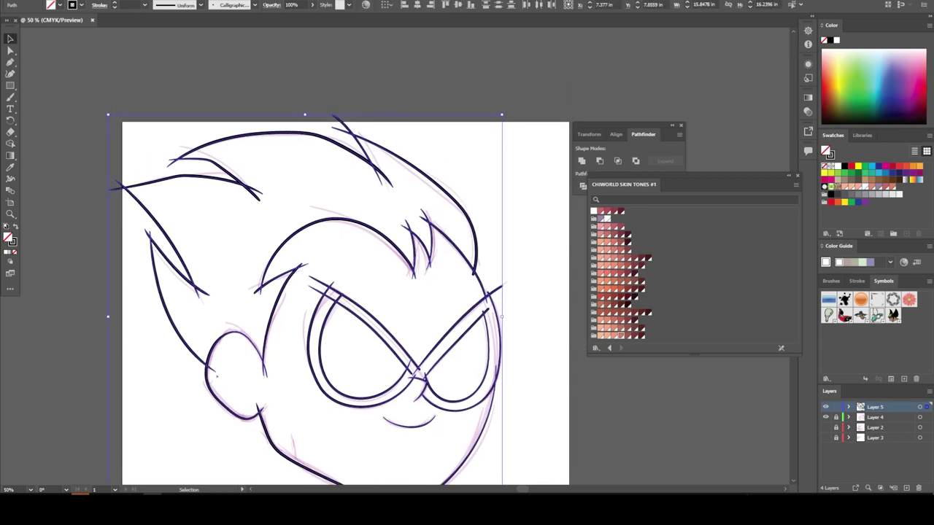
left_click(84, 1)
left_click(116, 110)
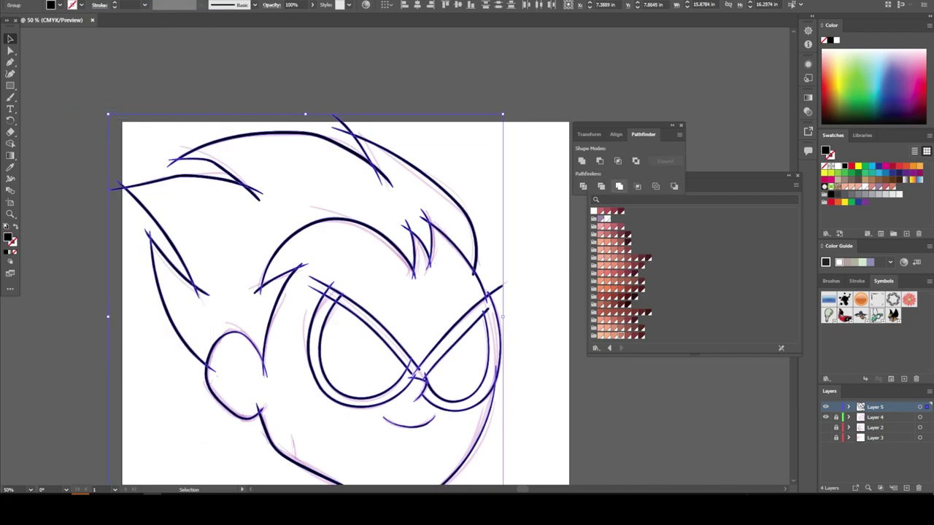
left_click(618, 186)
key("ctrl+shift+a")
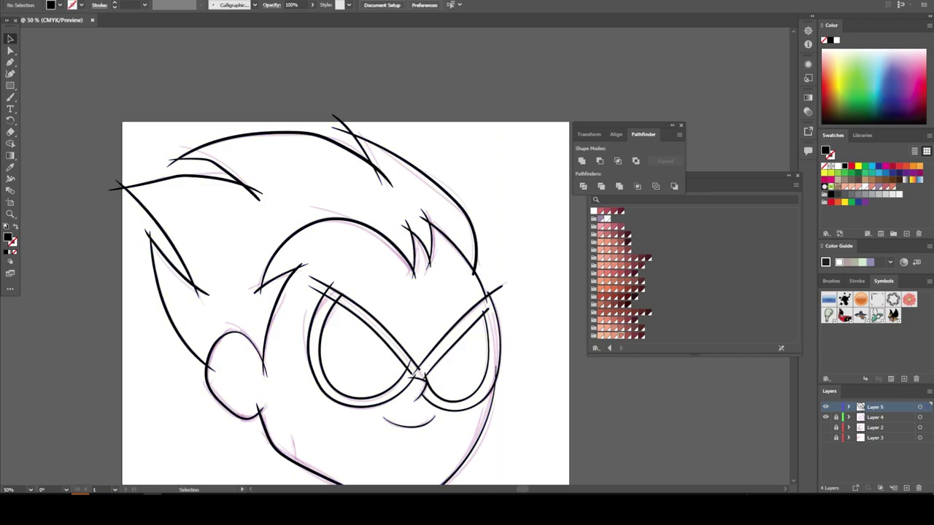
Delete the overlapping stroke tips and a leftover tip on the first hair spike
key("a")
key("ctrl+plus")
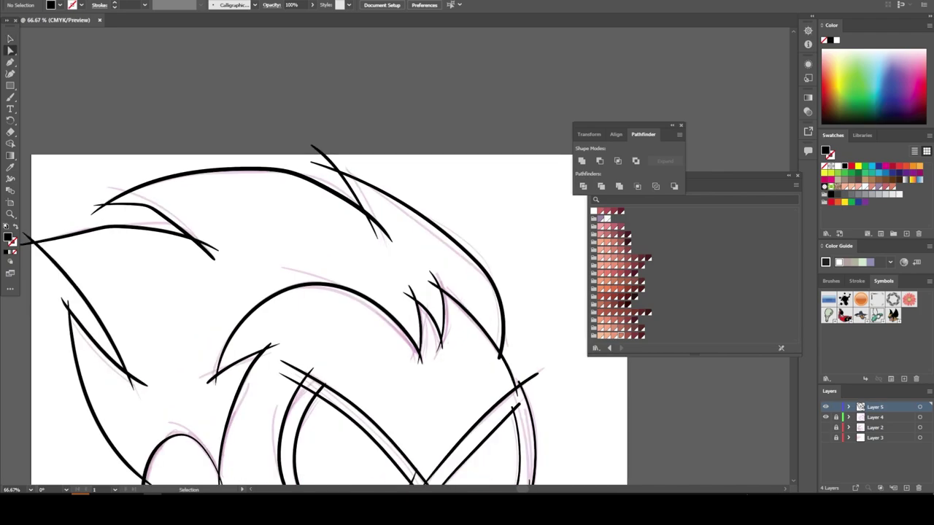
key("ctrl+plus")
key("ctrl+plus")
left_click_drag(490, 207, 480, 265)
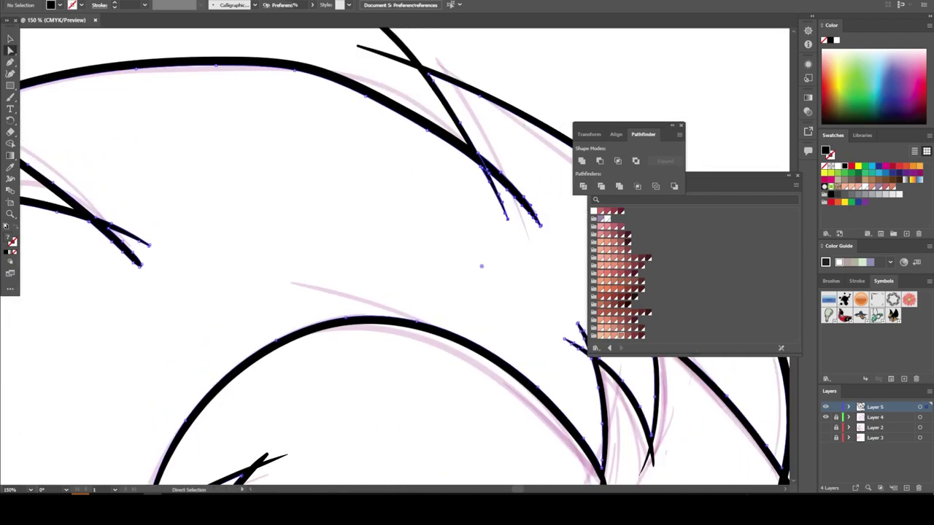
key("Delete")
scroll(479, 265, "up", 2)
left_click(380, 109)
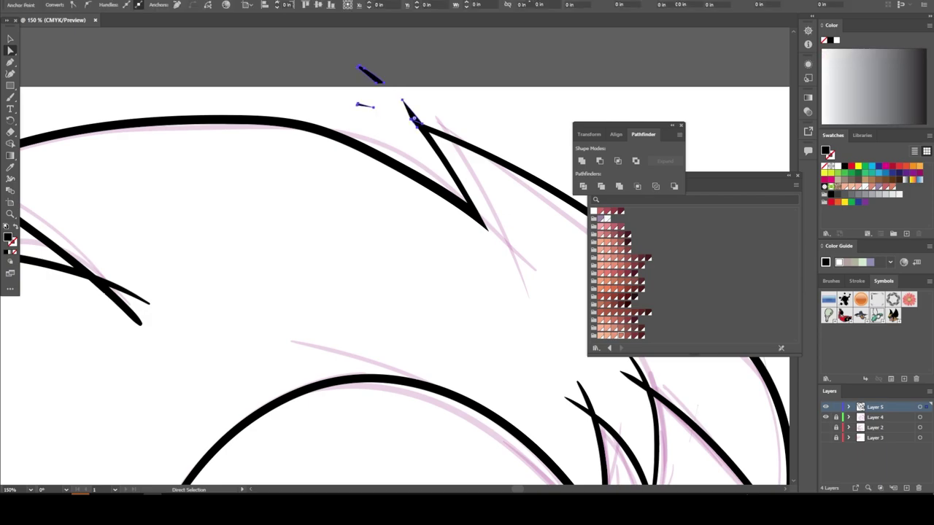
key("Delete")
key("v")
key("ctrl+minus")
key("ctrl+minus")
Delete the crossing stroke tips where the left hair strokes overlap
key("ctrl+plus")
key("ctrl+plus")
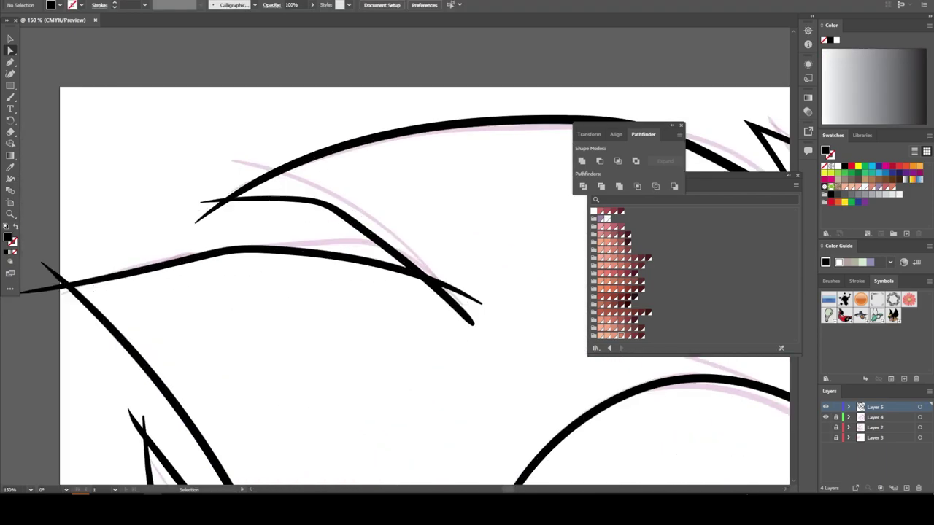
key("ctrl+plus")
key("a")
left_click_drag(176, 241, 232, 169)
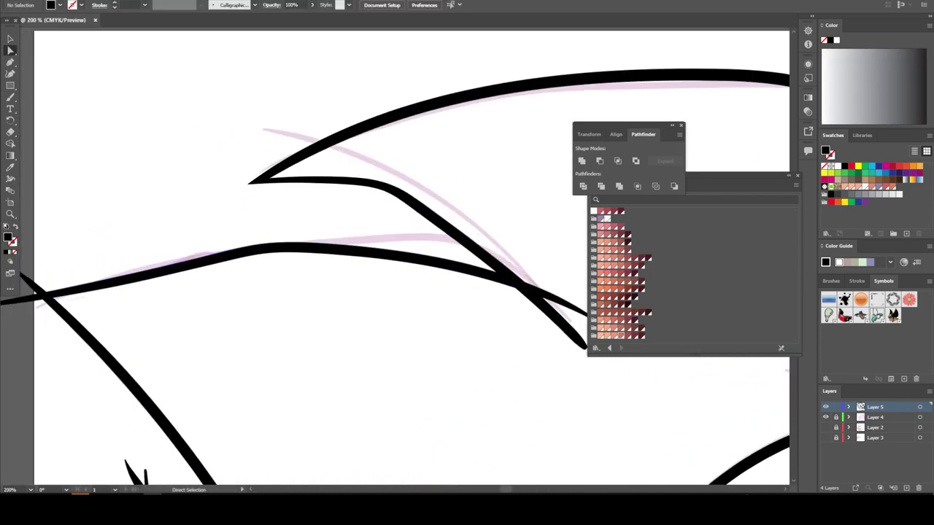
key("ctrl+minus")
key("ctrl+minus")
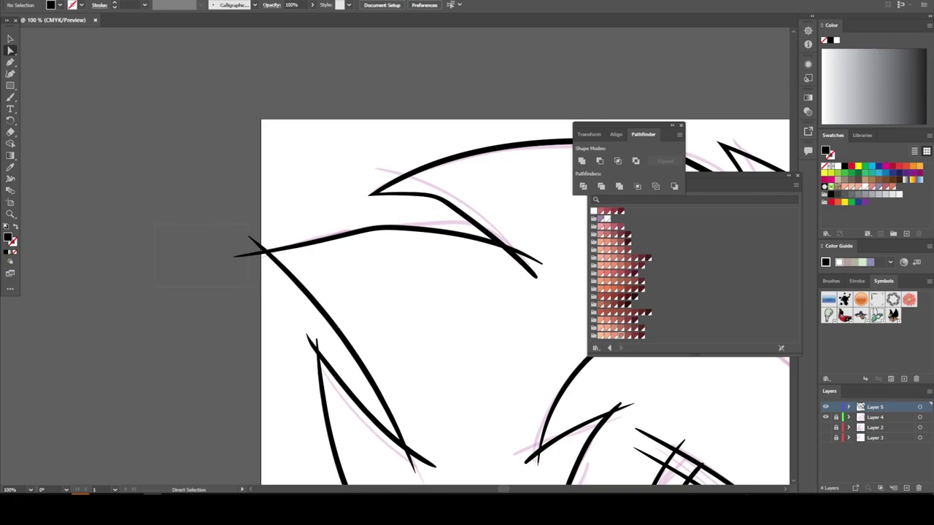
key("ctrl+plus")
key("ctrl+plus")
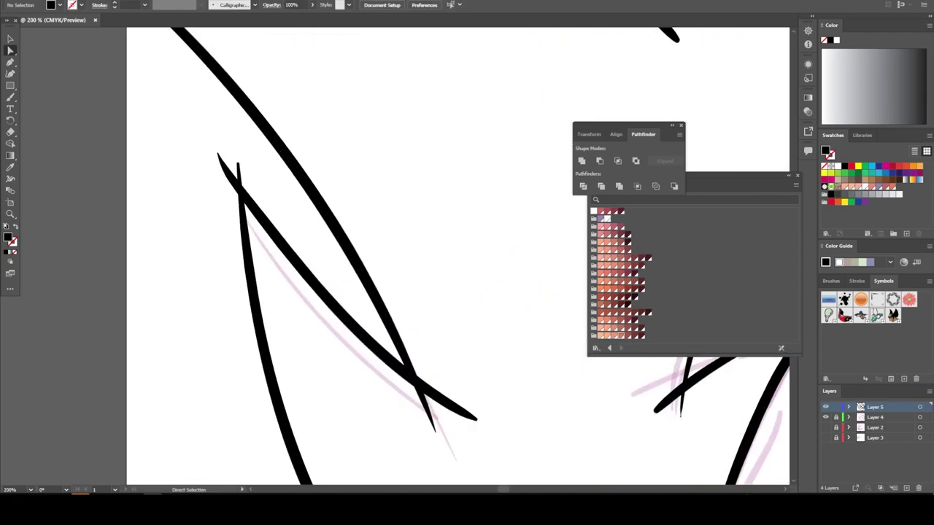
key("ctrl+minus")
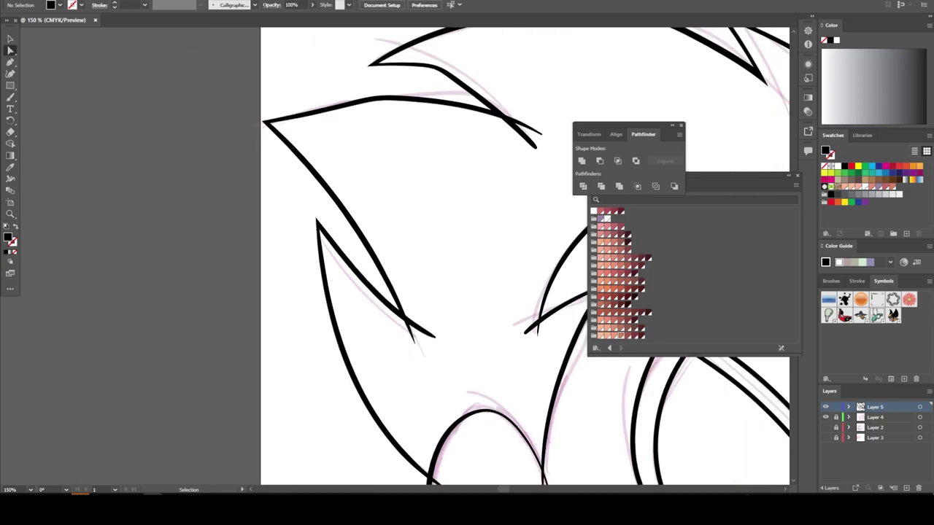
key("ctrl+minus")
key("ctrl+minus")
key("ctrl+minus")
key("ctrl+plus")
key("ctrl+plus")
key("ctrl+plus")
key("ctrl+plus")
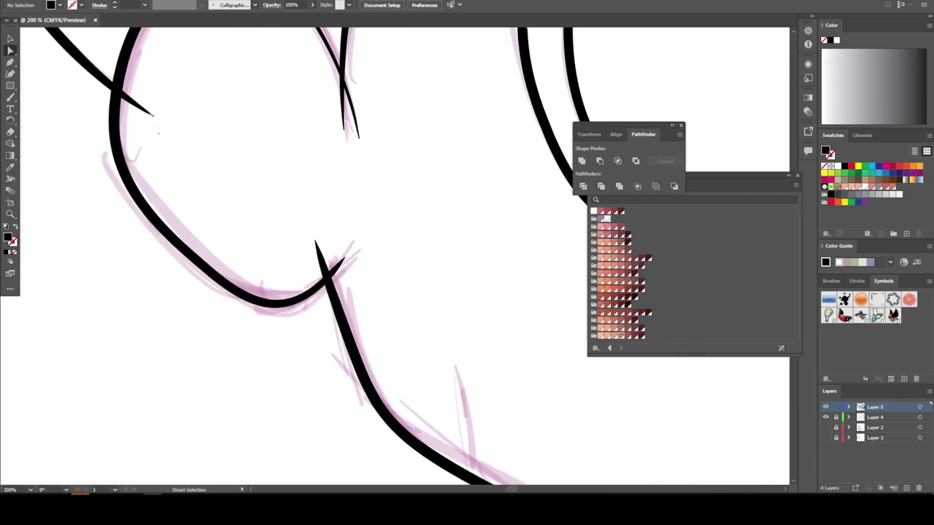
key("Delete")
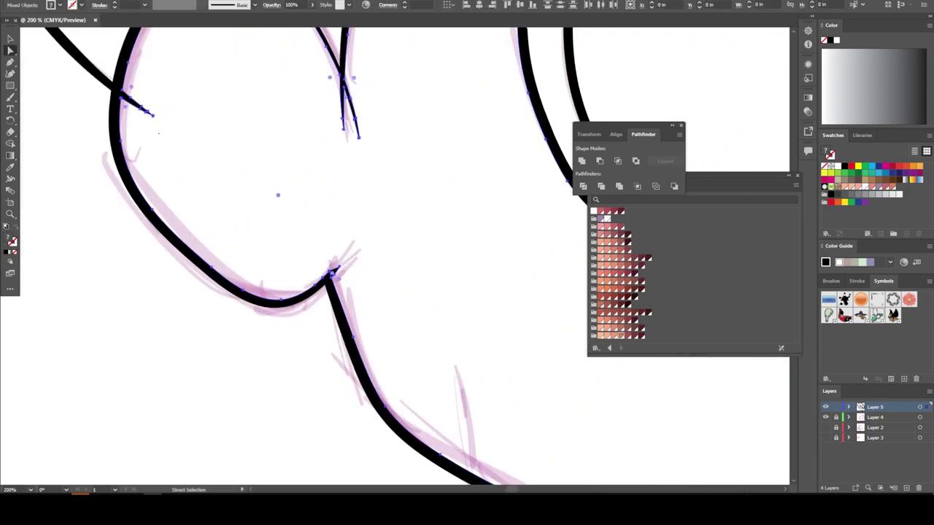
Delete the short overshooting stroke tip by the ear
left_click(142, 108)
key("Delete")
scroll(307, 256, "up", 2)
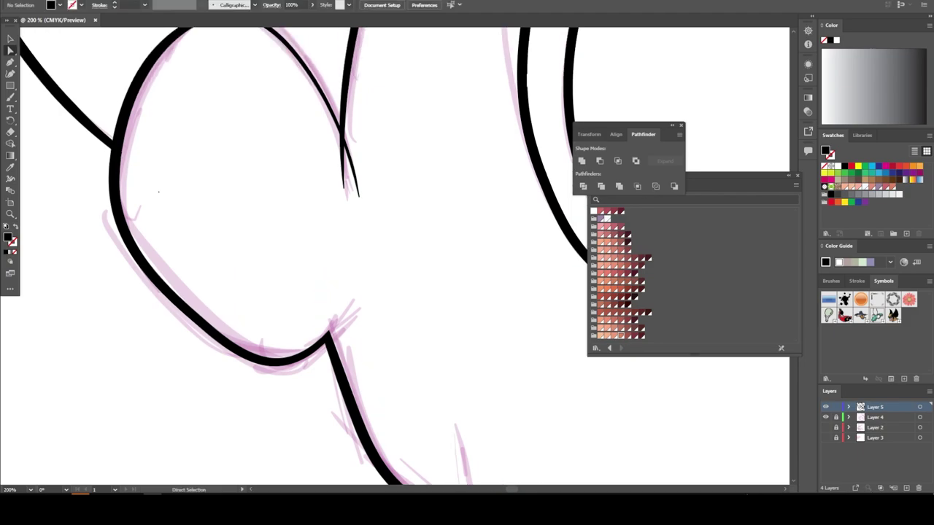
scroll(307, 256, "up", 3)
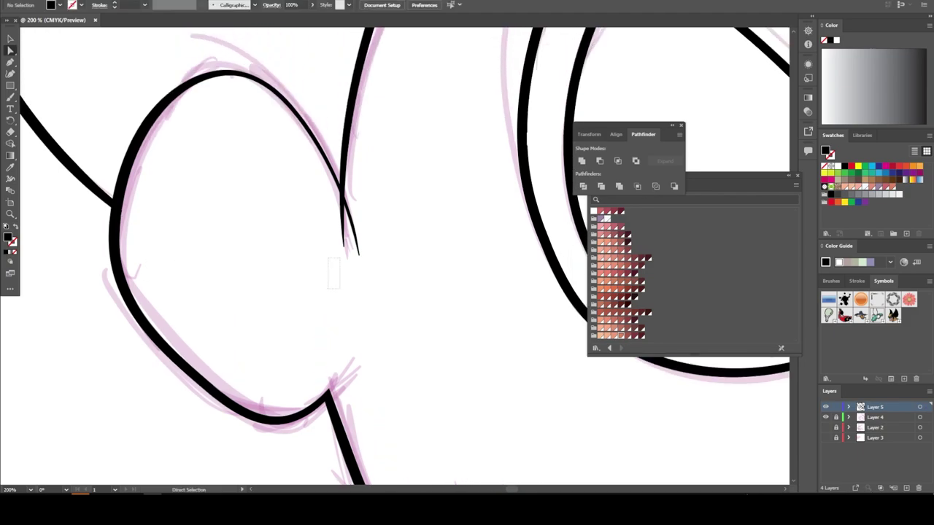
key("ctrl+minus")
key("ctrl+minus")
key("ctrl+minus")
key("ctrl+minus")
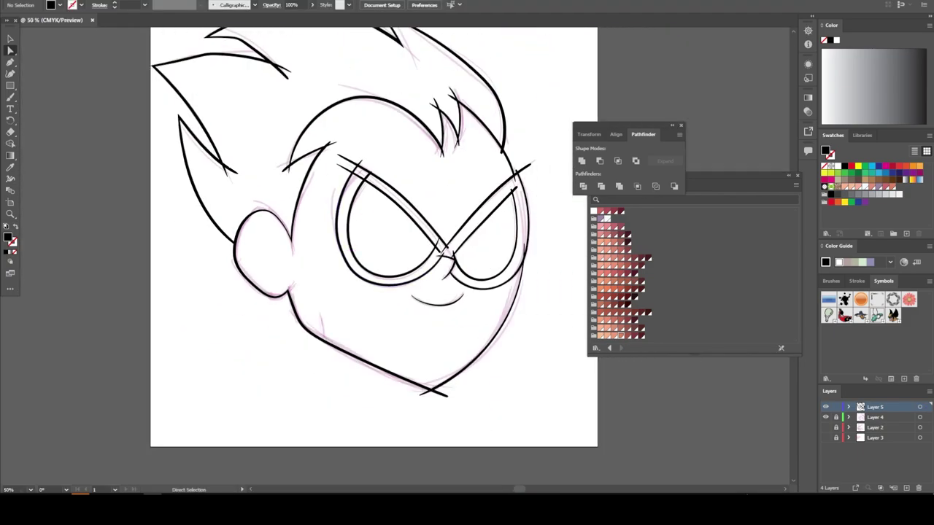
Join the crossing stroke ends at the chin with Ctrl+J
key("ctrl+plus")
key("ctrl+plus")
key("ctrl+plus")
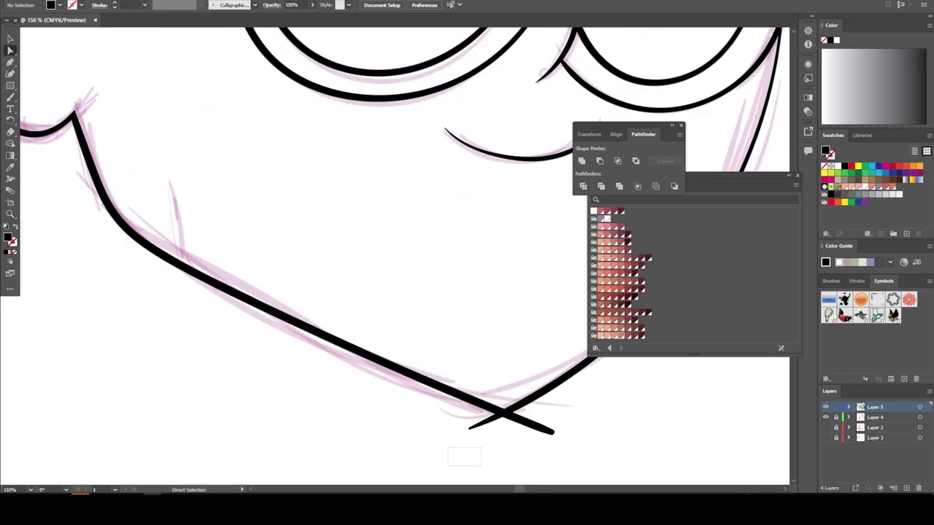
left_click_drag(482, 448, 563, 428)
key("ctrl+j")
key("ctrl+minus")
key("ctrl+minus")
key("v")
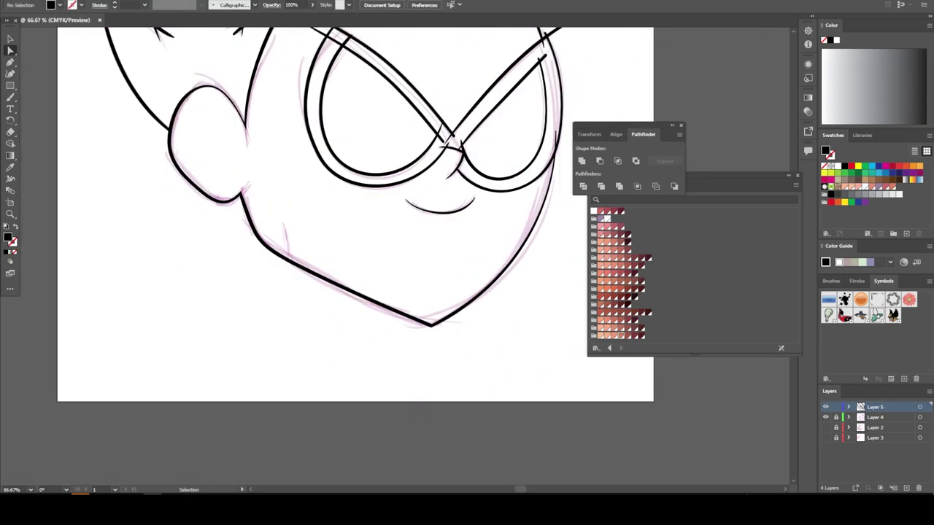
key("ctrl+plus")
key("ctrl+plus")
key("ctrl+plus")
key("a")
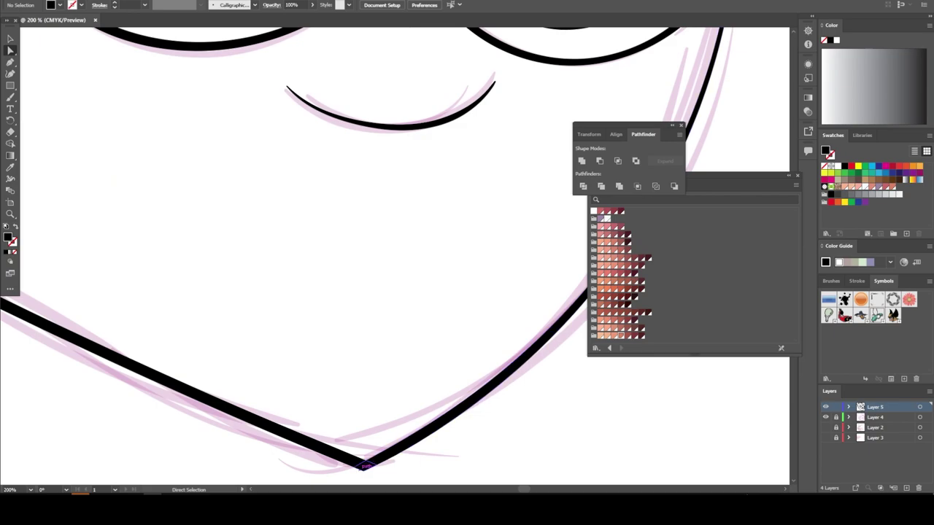
key("ctrl+minus")
key("ctrl+minus")
scroll(328, 255, "up", 2)
key("ctrl+plus")
Undo two edits, then delete the short crossbar stroke at the mask's upper-left corner
key("v")
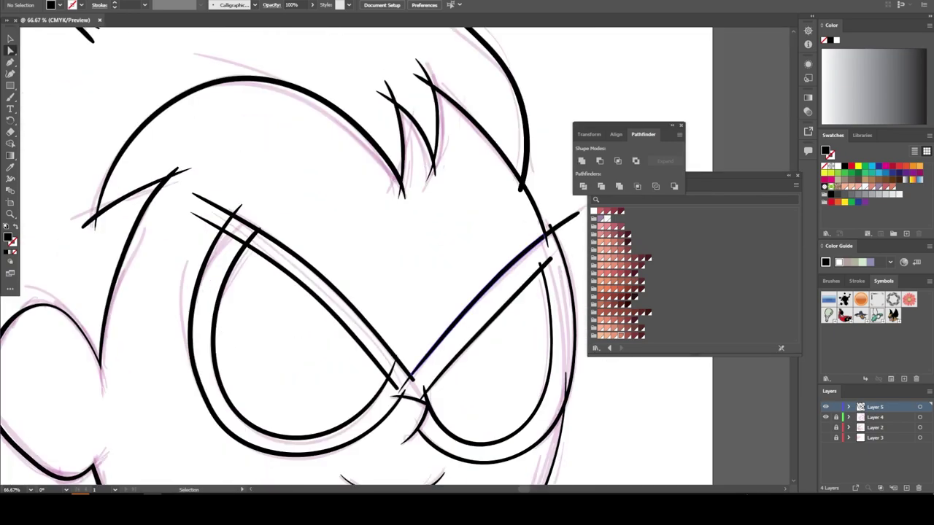
key("ctrl+1")
key("a")
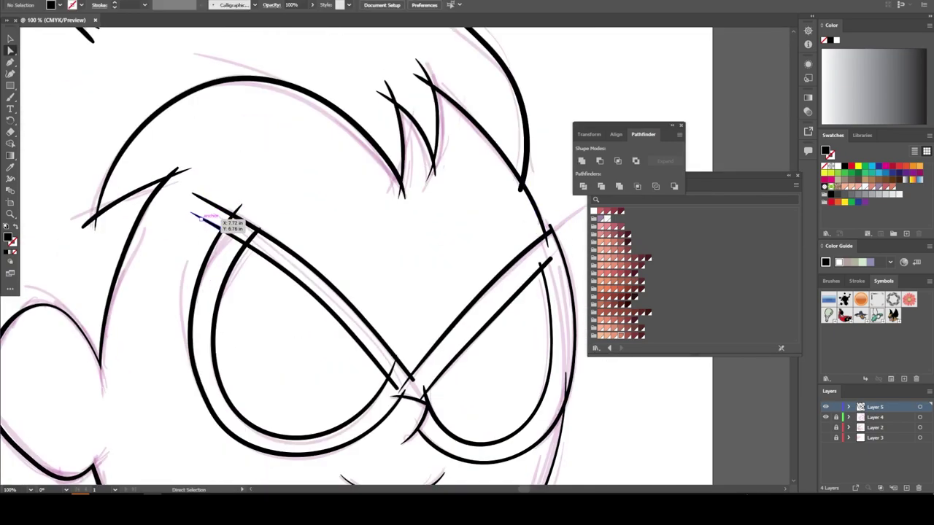
key("ctrl+z")
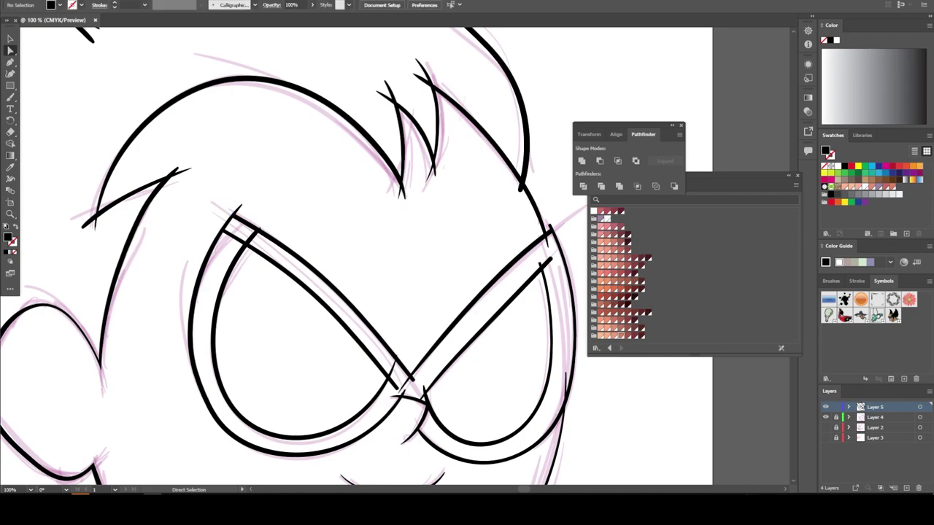
key("ctrl+z")
scroll(295, 272, "up", 3)
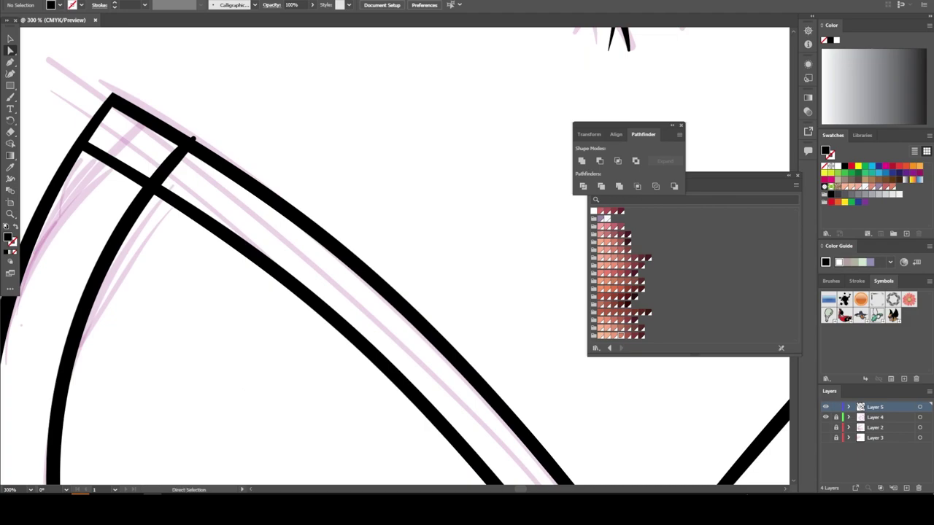
left_click(188, 144)
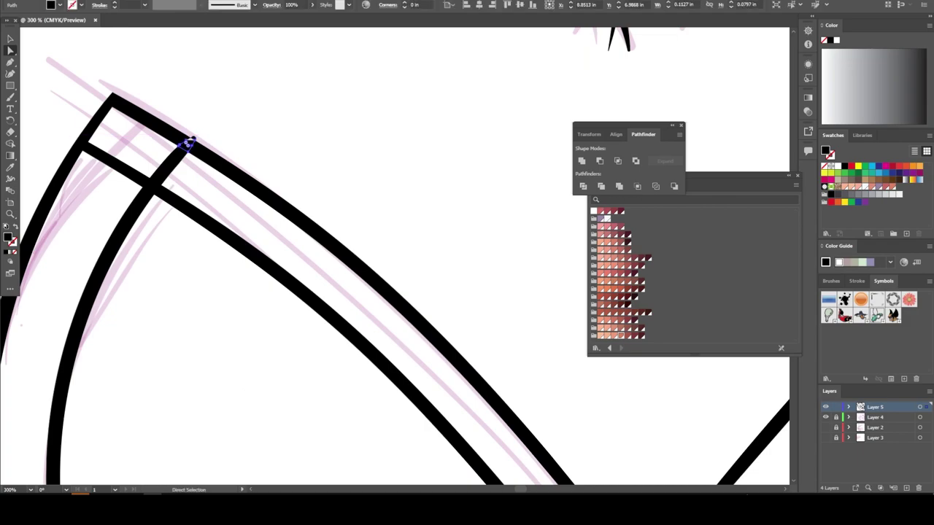
scroll(187, 143, "up", 1)
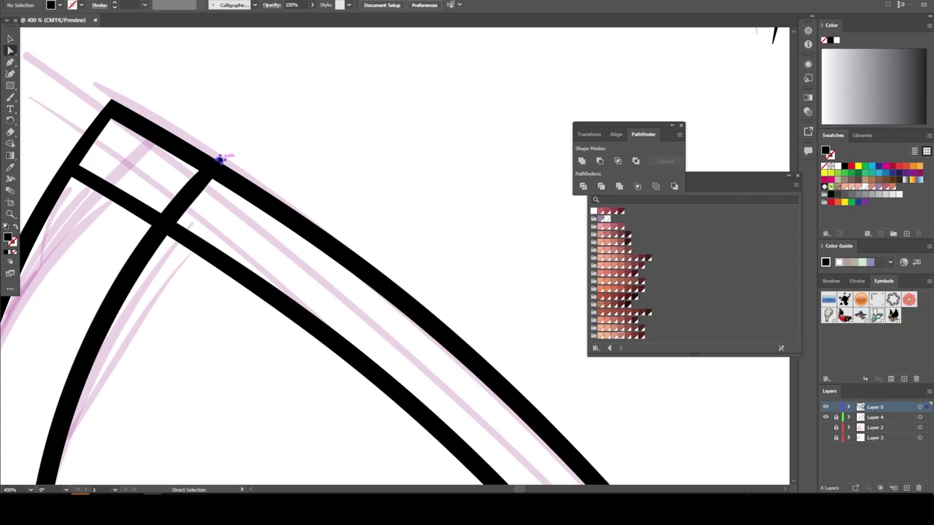
left_click(219, 158)
key("Delete")
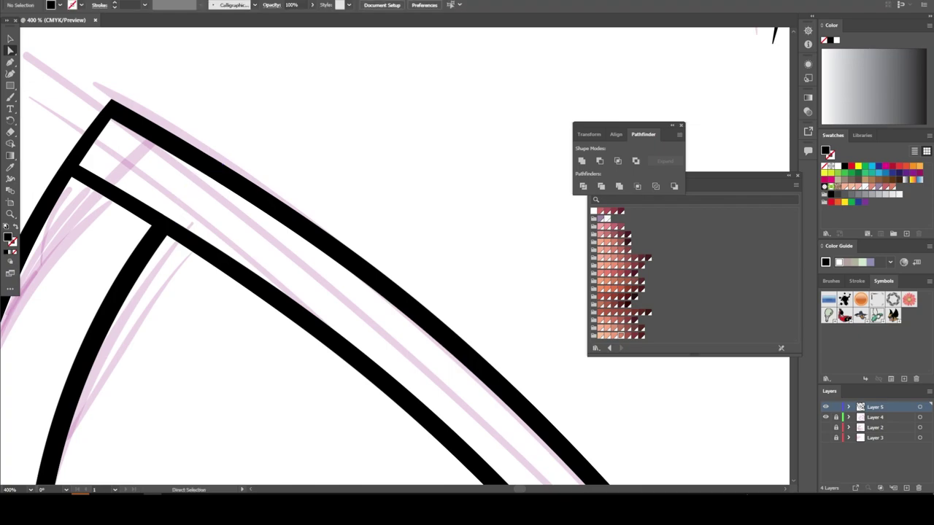
scroll(284, 159, "down", 1)
scroll(284, 159, "down", 2)
Delete the small stray stroke and the thin spike stroke at the mask's eye-outline crossing
scroll(284, 159, "down", 1)
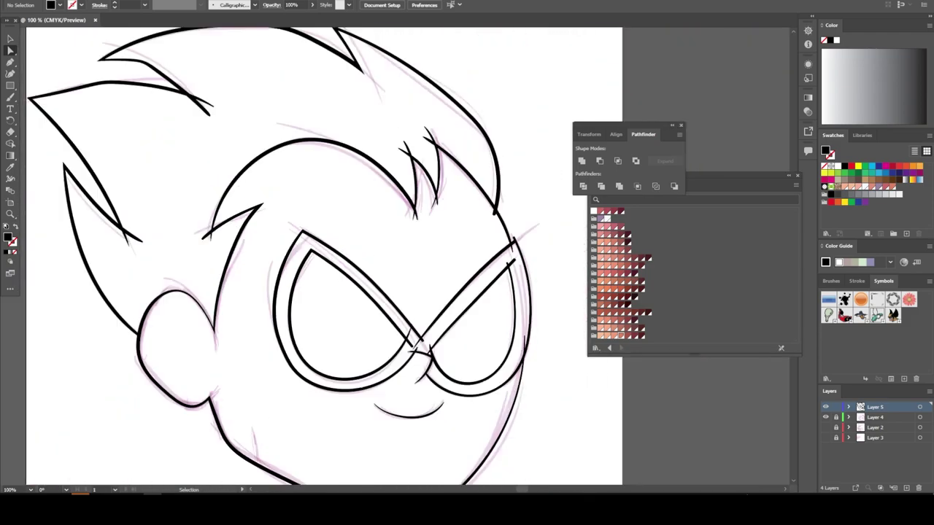
scroll(284, 159, "down", 1)
scroll(278, 204, "up", 1)
scroll(277, 204, "up", 1)
scroll(278, 204, "up", 1)
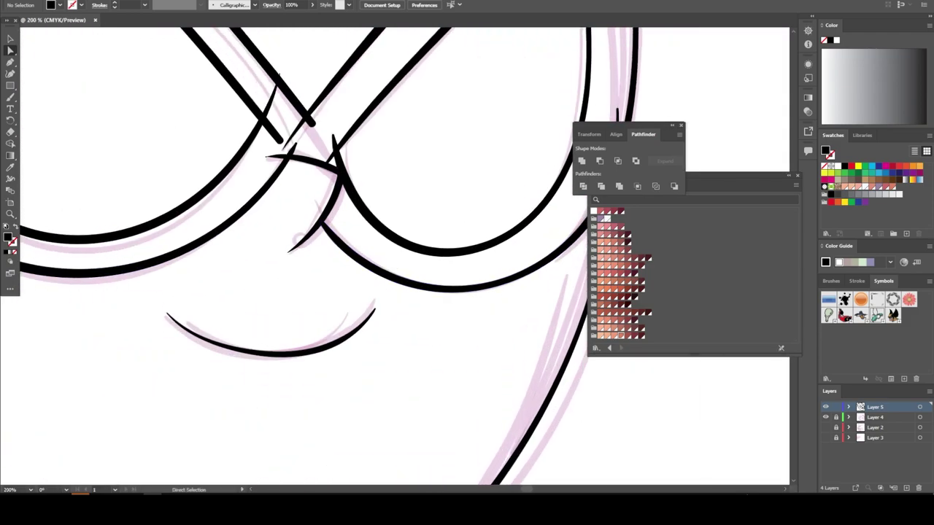
scroll(277, 204, "up", 2)
key("ctrl+plus")
key("ctrl+plus")
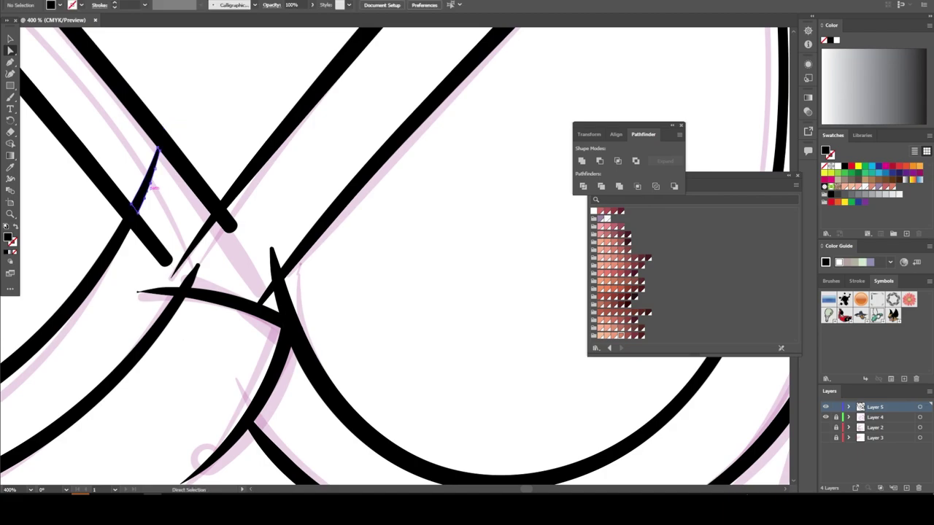
left_click_drag(146, 182, 223, 223)
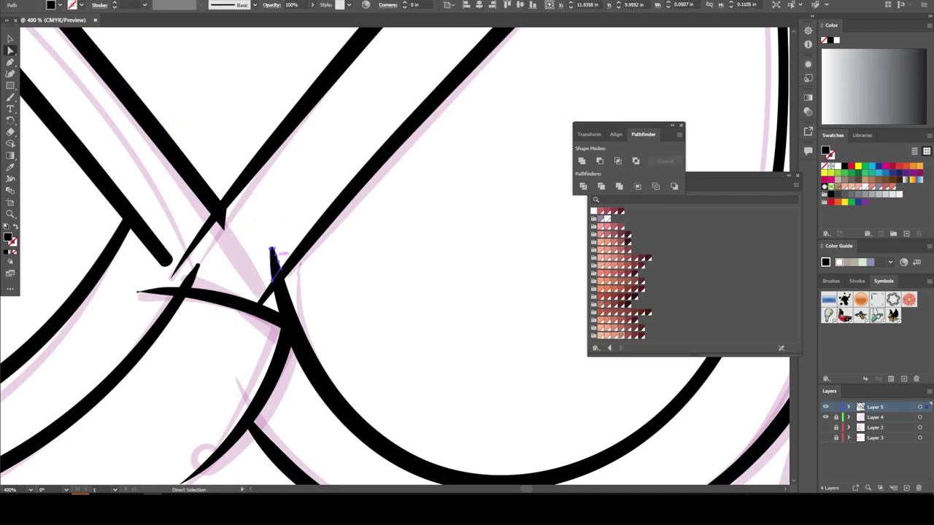
key("Delete")
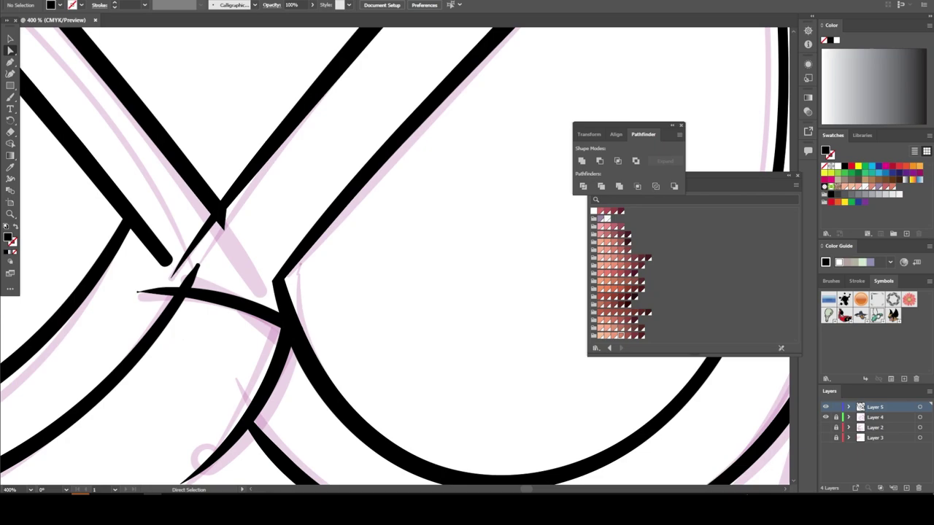
left_click_drag(212, 232, 270, 259)
key("Delete")
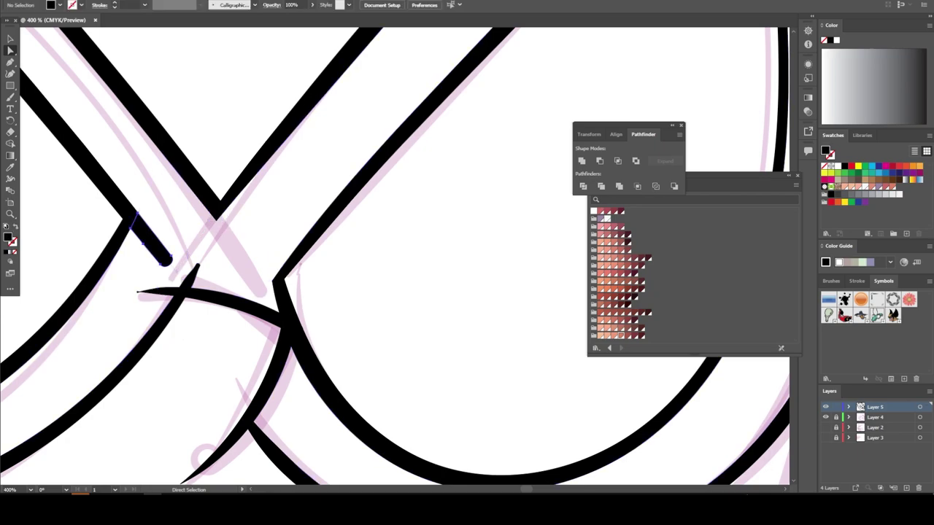
left_click(175, 290)
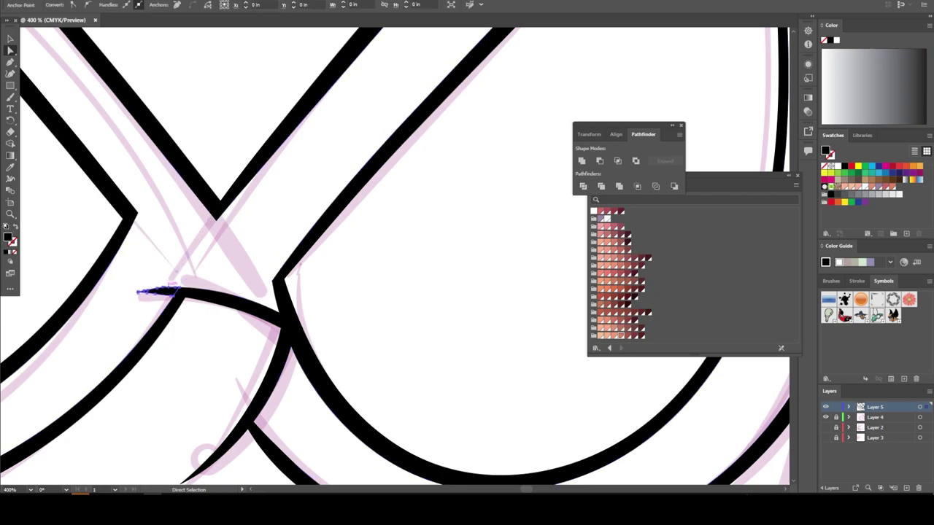
key("v")
key("ctrl+minus")
key("ctrl+minus")
key("ctrl+minus")
key("ctrl+minus")
key("ctrl+minus")
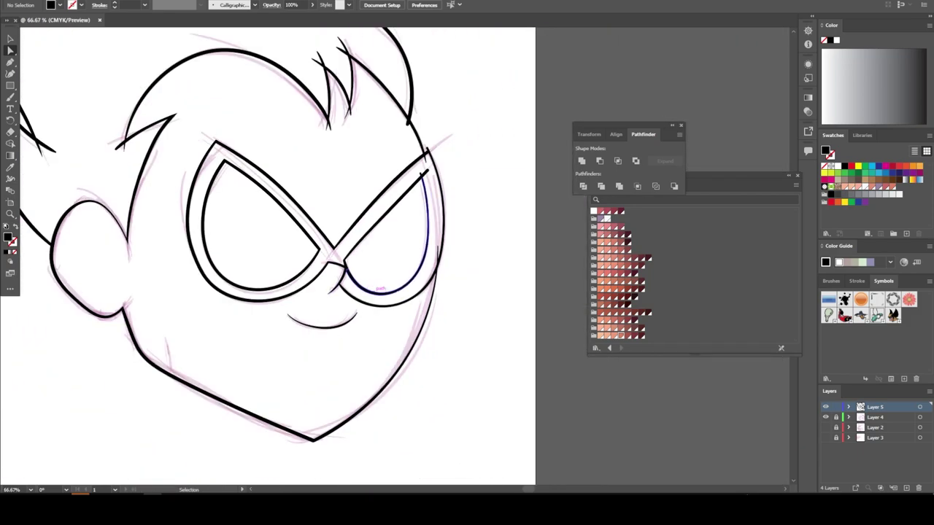
Drag the stroke ends together and join them, trimming the overshoot at the mask's upper outer corner
scroll(445, 321, "up", 2)
scroll(445, 321, "up", 2)
scroll(445, 321, "up", 1)
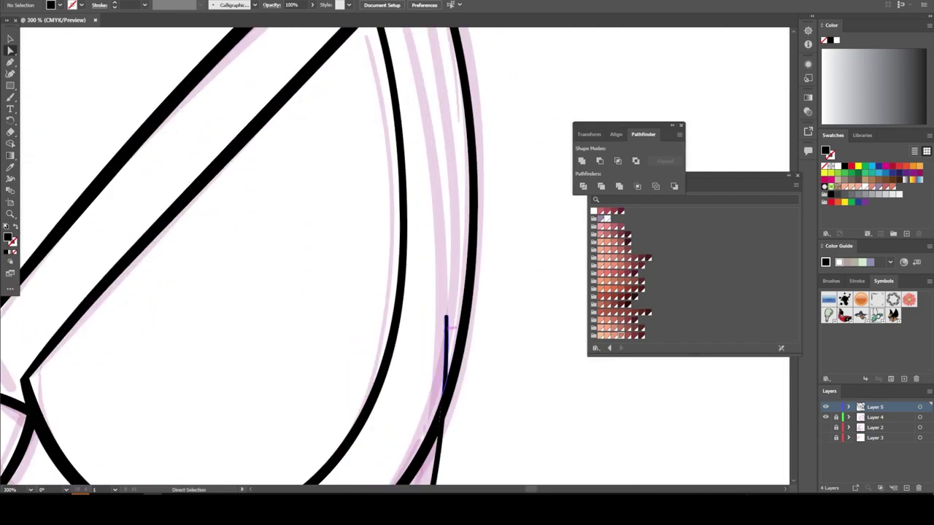
scroll(445, 321, "up", 2)
scroll(445, 321, "up", 2)
scroll(445, 321, "up", 2)
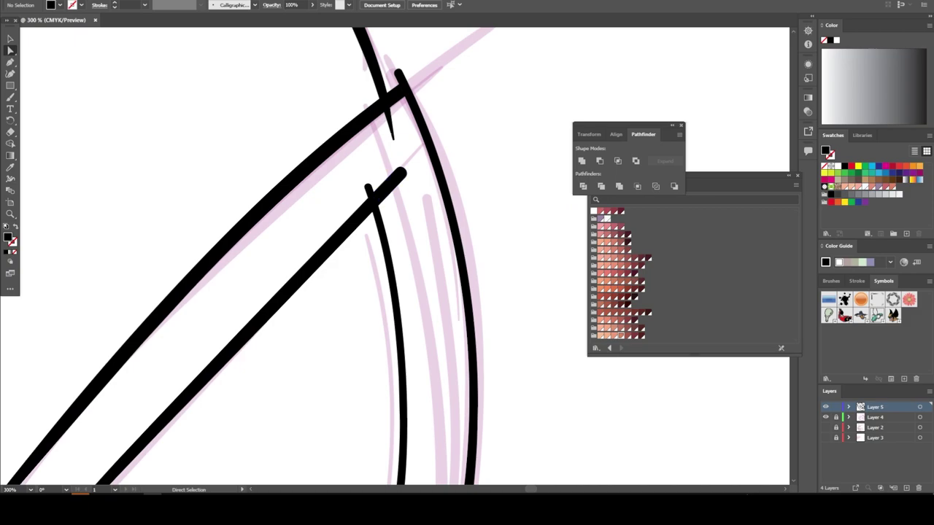
left_click_drag(350, 160, 381, 207)
key("ctrl+j")
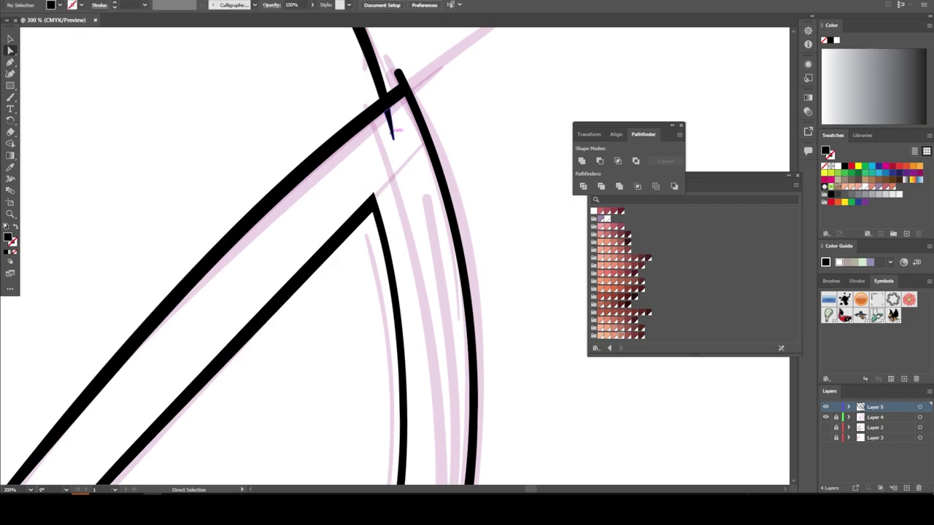
left_click_drag(384, 116, 404, 141)
key("ctrl+j")
left_click_drag(387, 62, 416, 94)
key("ctrl+j")
key("ctrl+minus")
key("ctrl+minus")
key("ctrl+minus")
scroll(284, 255, "up", 2)
Pull the hair stroke's tip upward into a sharper point above the mask
scroll(284, 255, "up", 2)
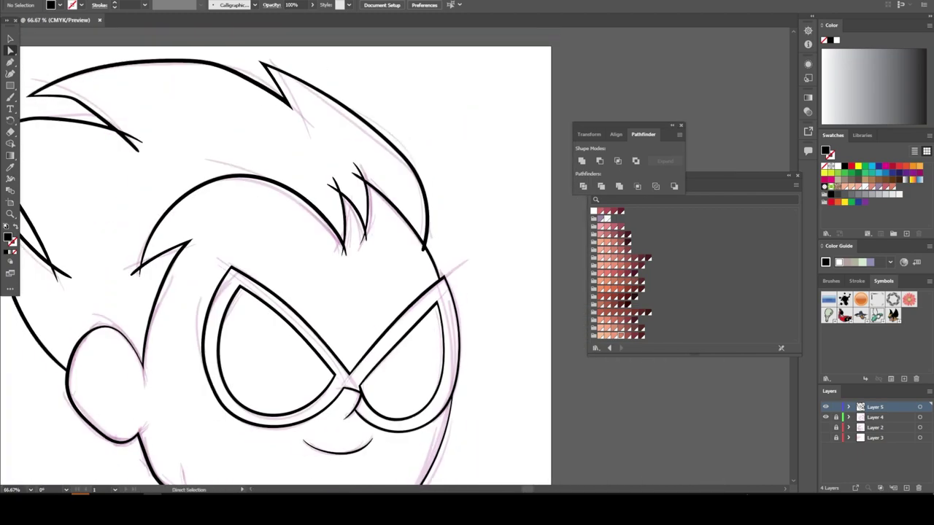
key("ctrl+plus")
key("ctrl+plus")
key("ctrl+plus")
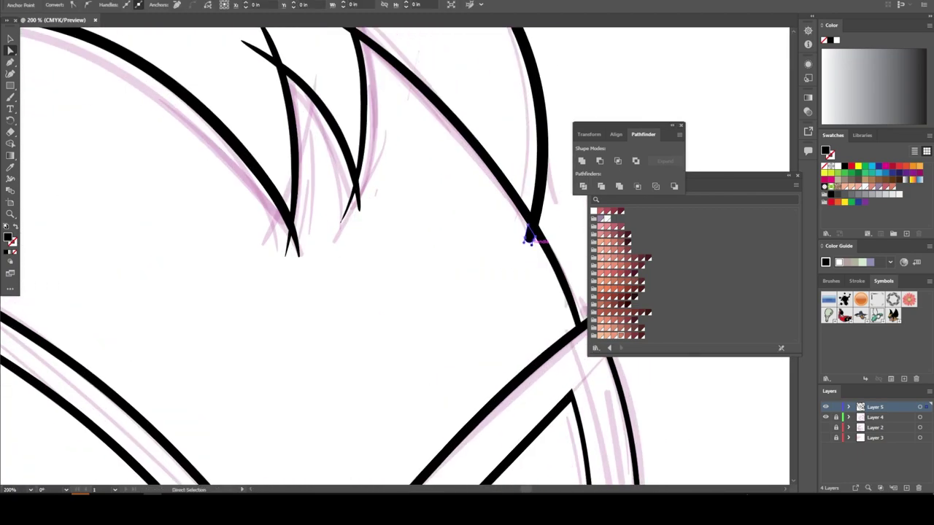
left_click_drag(357, 212, 355, 189)
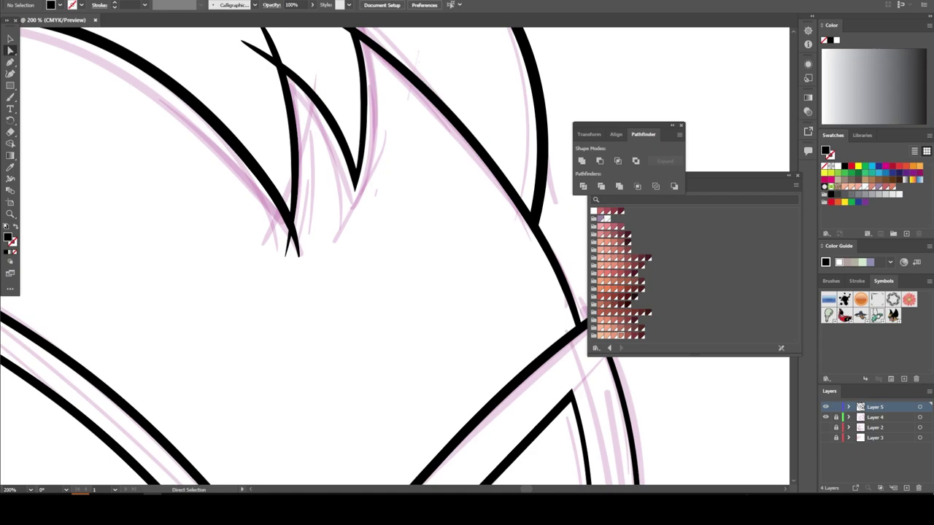
key("ctrl+minus")
key("ctrl+minus")
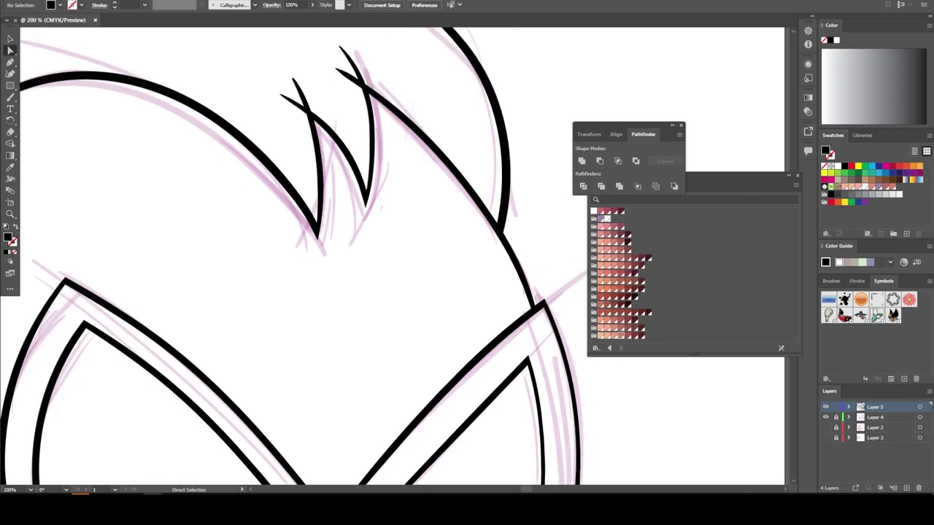
key("ctrl+minus")
key("ctrl+minus")
key("ctrl+minus")
scroll(333, 314, "down", 1)
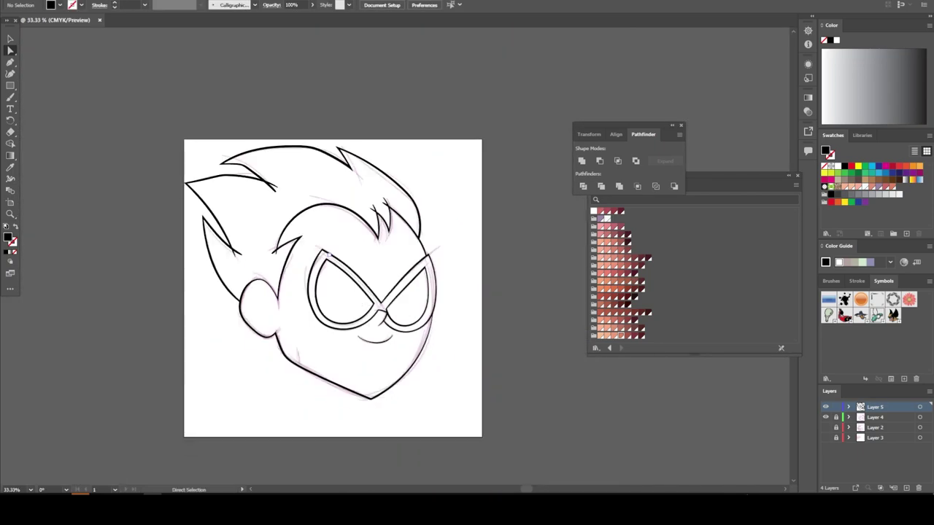
scroll(333, 314, "down", 2)
Delete the crossing upper tips of the left spike and the second small hair spike
key("ctrl+plus")
key("ctrl+plus")
key("ctrl+plus")
key("ctrl+plus")
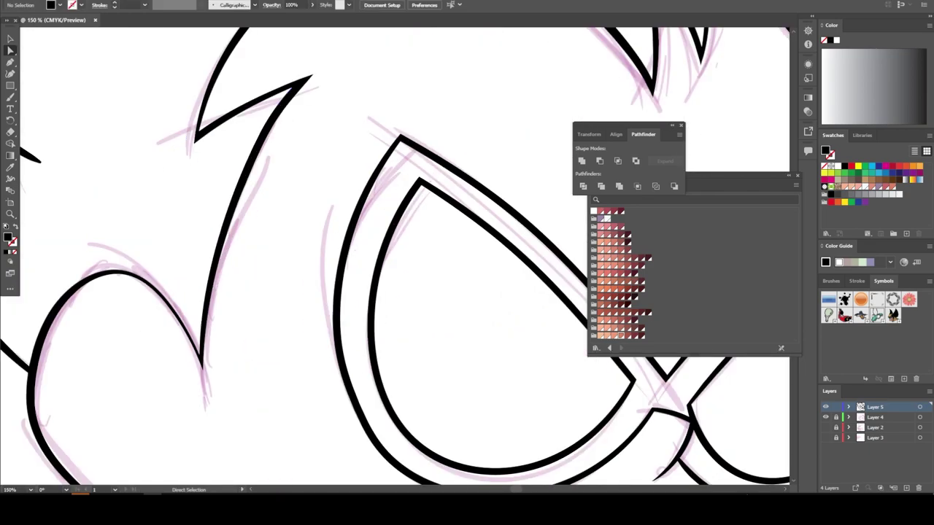
scroll(394, 256, "up", 1)
key("ctrl+minus")
key("ctrl+minus")
key("ctrl+minus")
key("ctrl+plus")
key("ctrl+plus")
key("ctrl+plus")
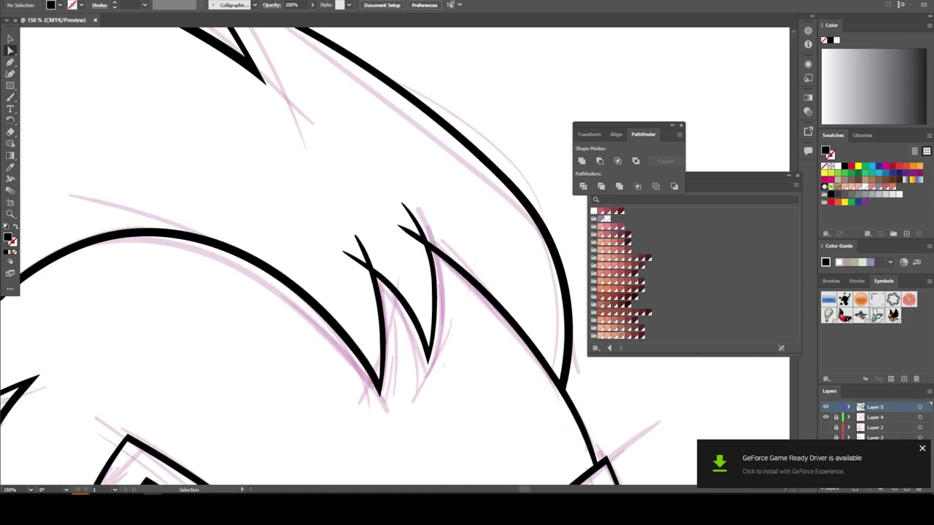
key("ctrl+plus")
key("Delete")
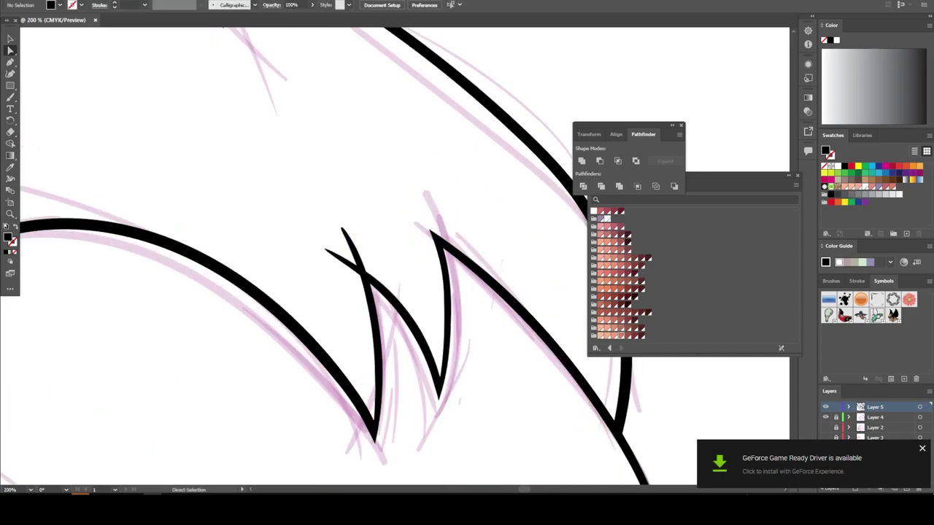
key("Delete")
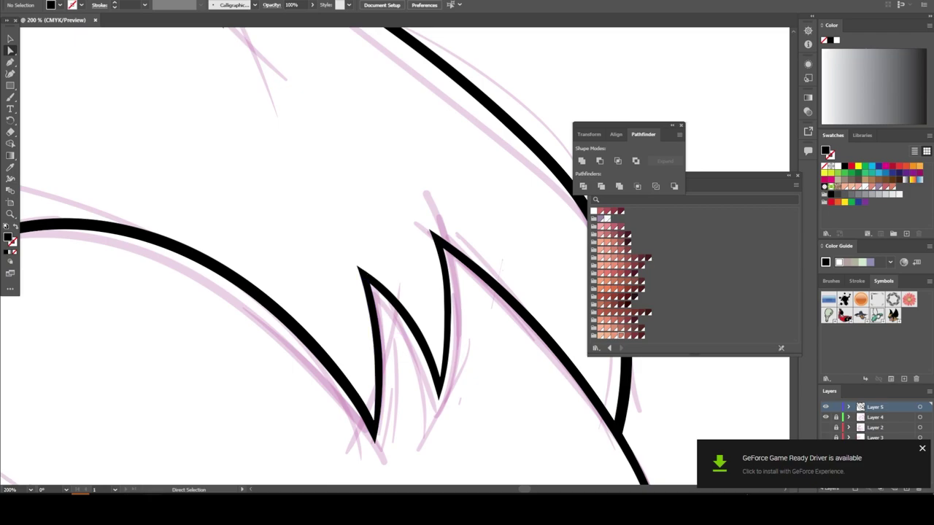
key("ctrl+minus")
key("ctrl+minus")
key("ctrl+minus")
key("ctrl+minus")
key("ctrl+minus")
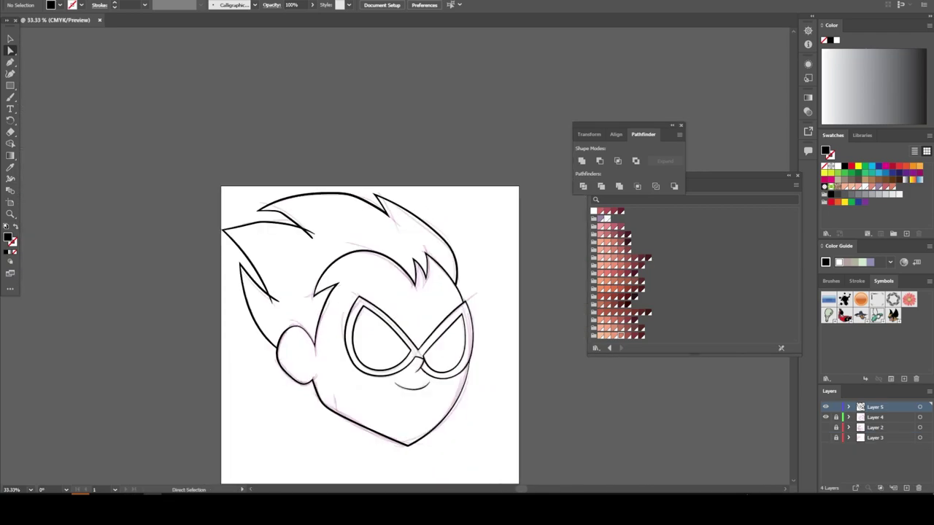
left_click_drag(208, 172, 518, 460)
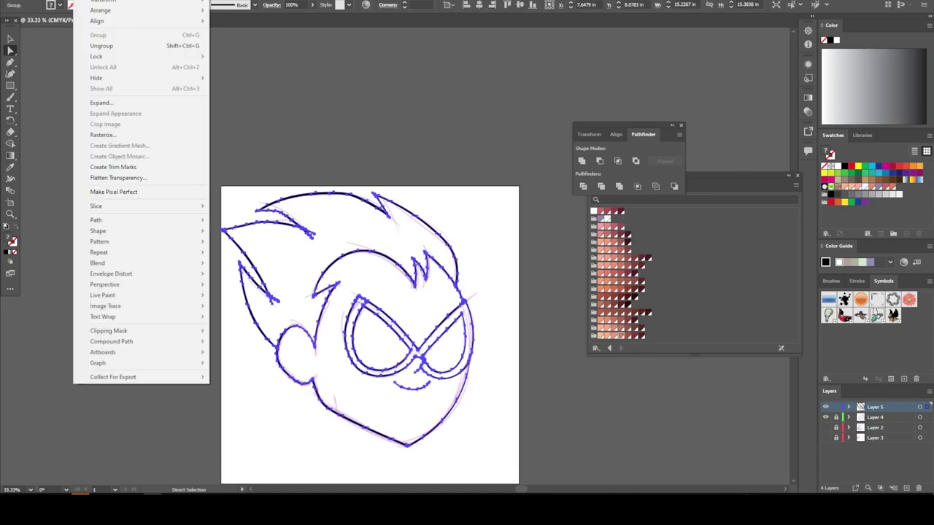
left_click(116, 102)
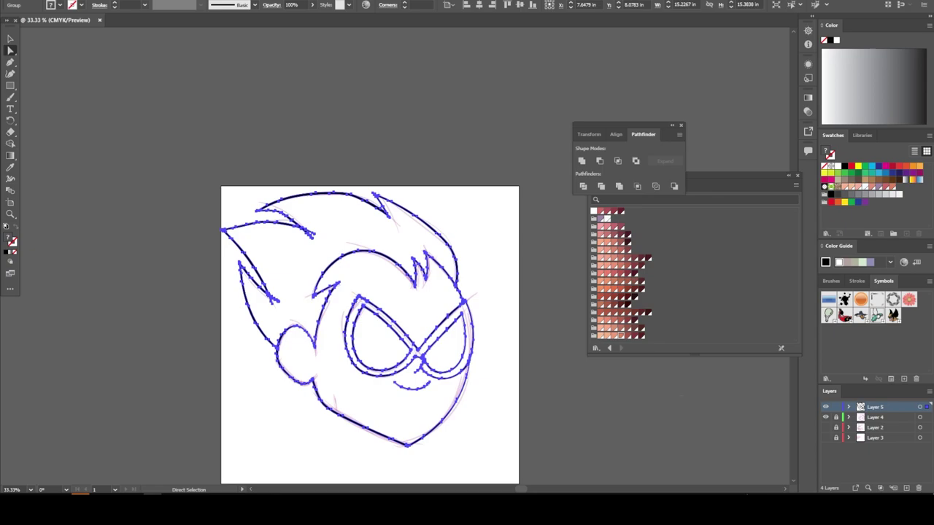
key("ctrl+shift+a")
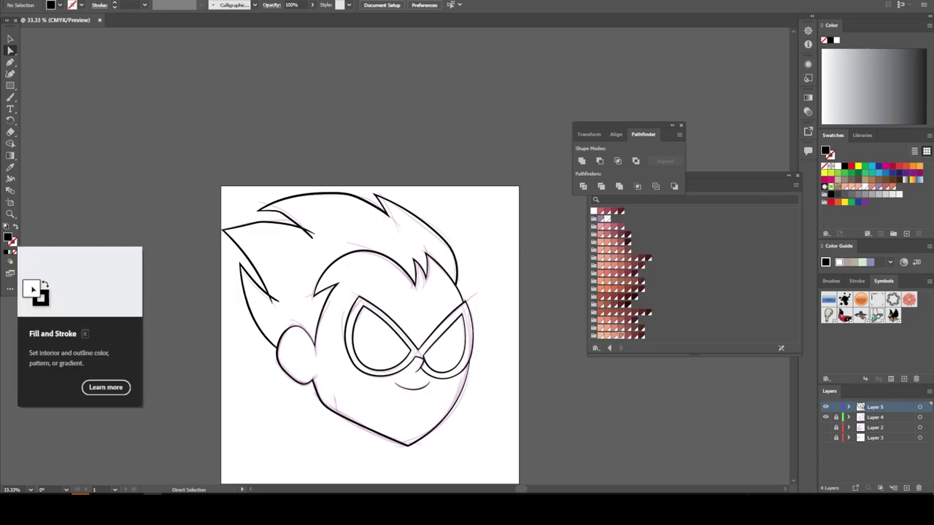
left_click(224, 230)
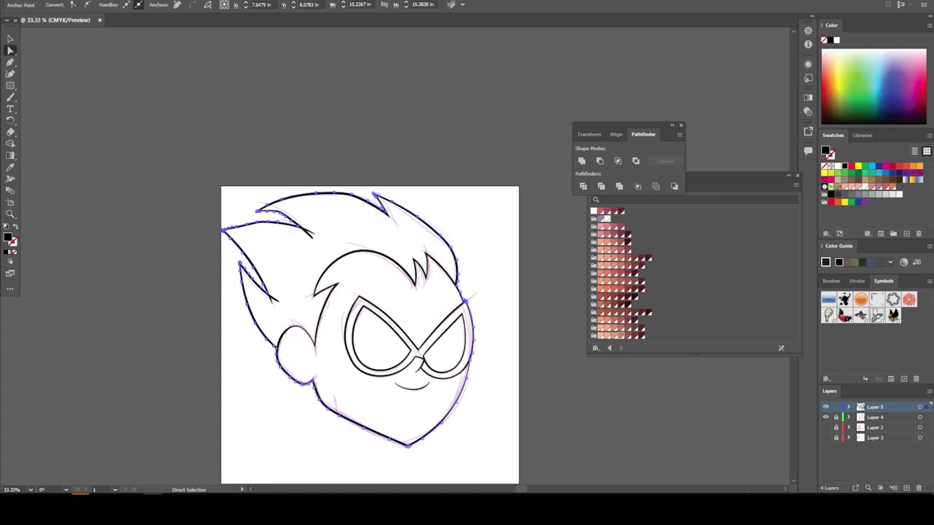
key("v")
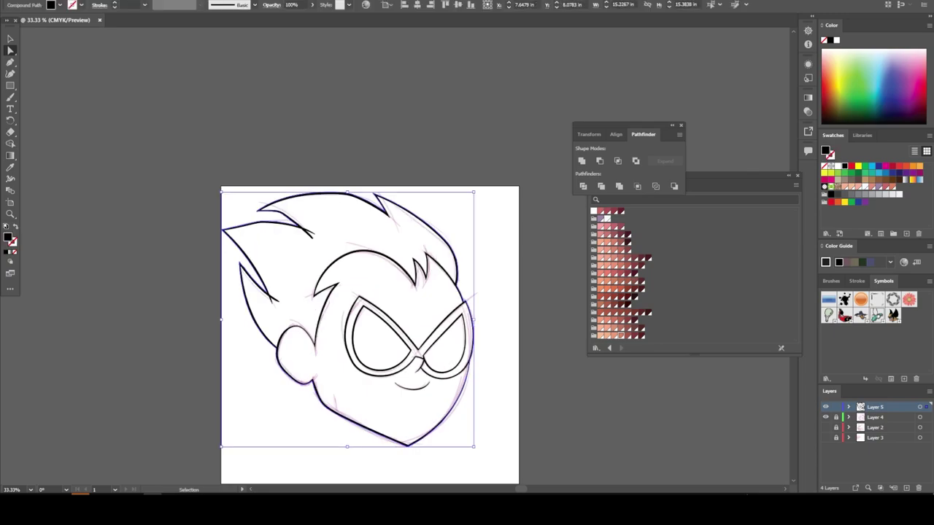
key("a")
key("ctrl+shift+a")
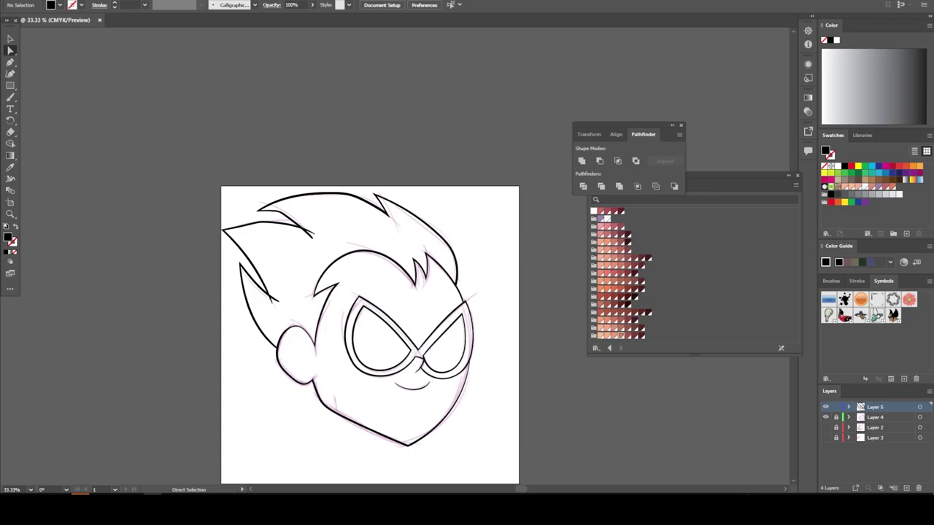
key("v")
key("ctrl+a")
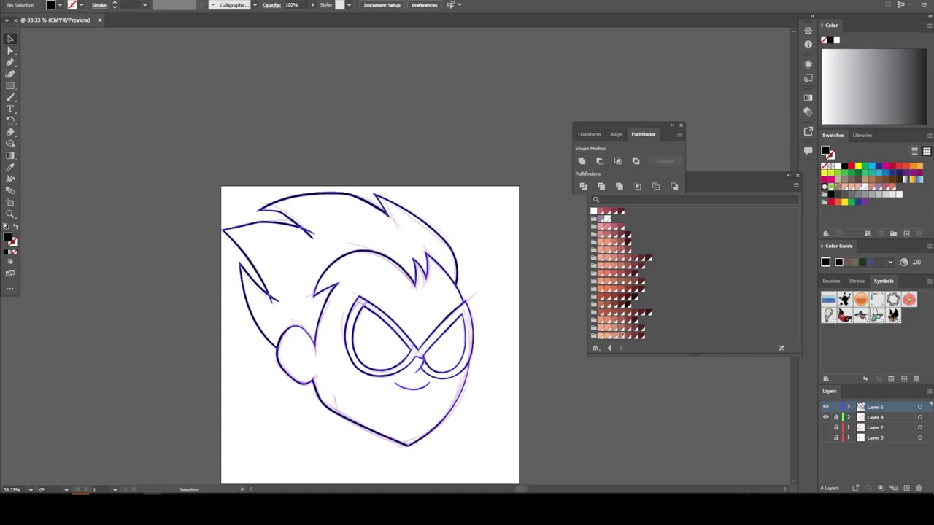
left_click(845, 166)
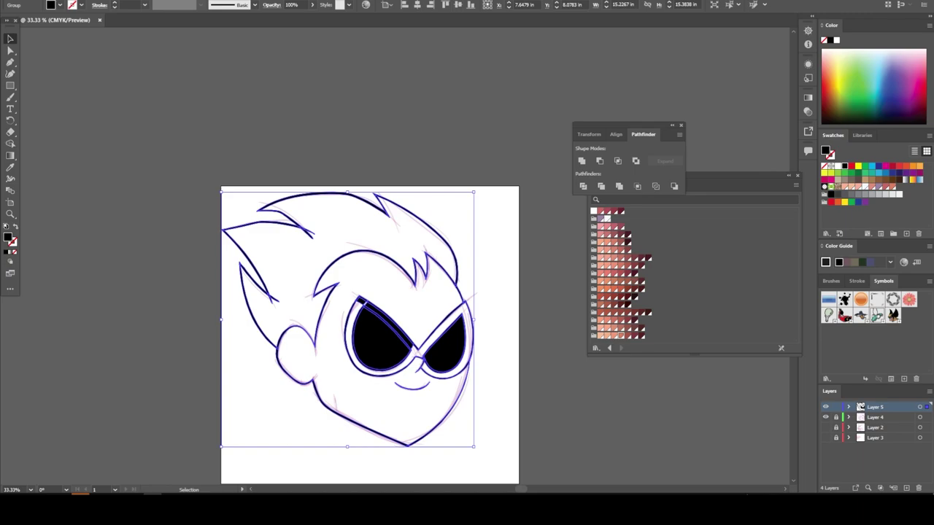
key("a")
key("slash")
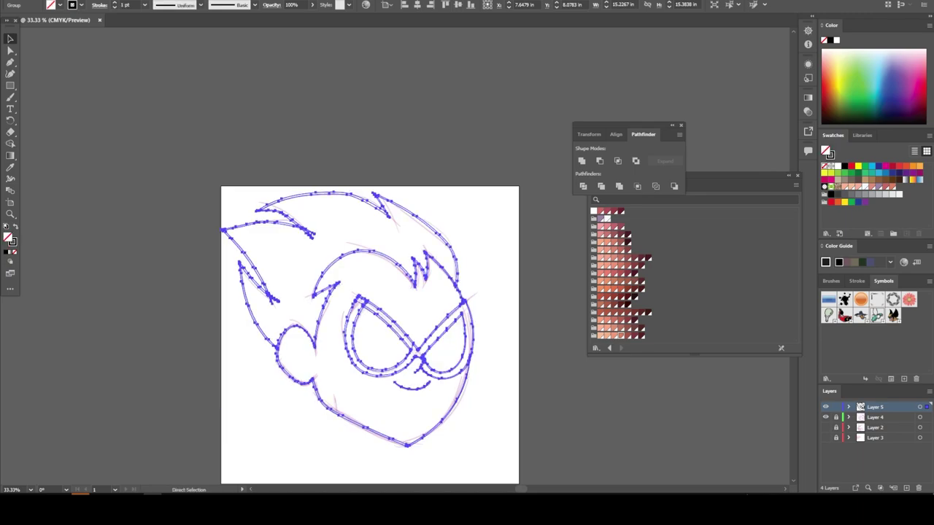
key("ctrl+z")
key("v")
key("ctrl+shift+a")
key("ctrl+a")
key("a")
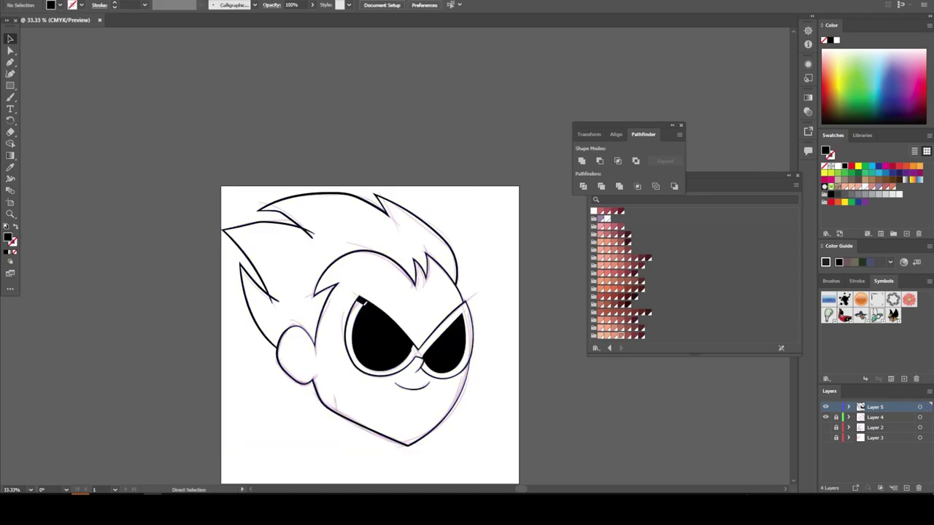
key("slash")
key("v")
key("ctrl+shift+a")
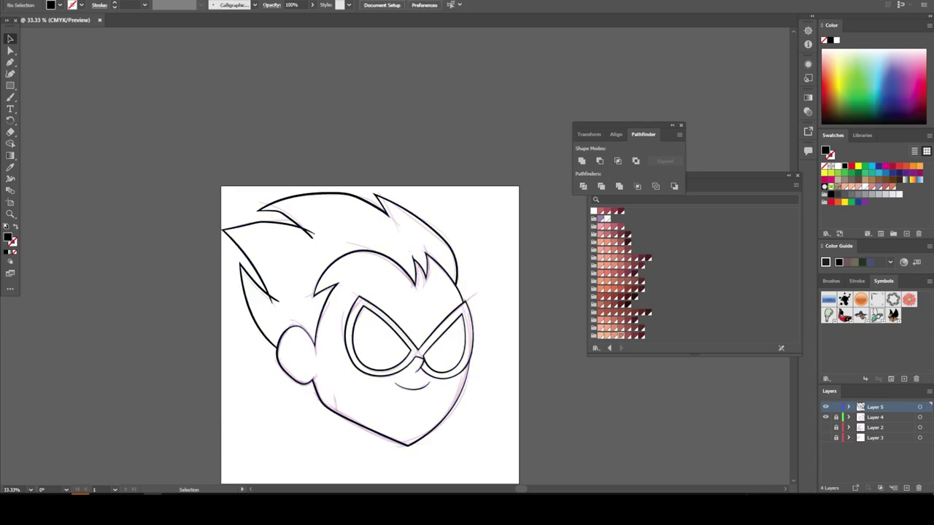
scroll(371, 318, "down", 1)
key("ctrl+a")
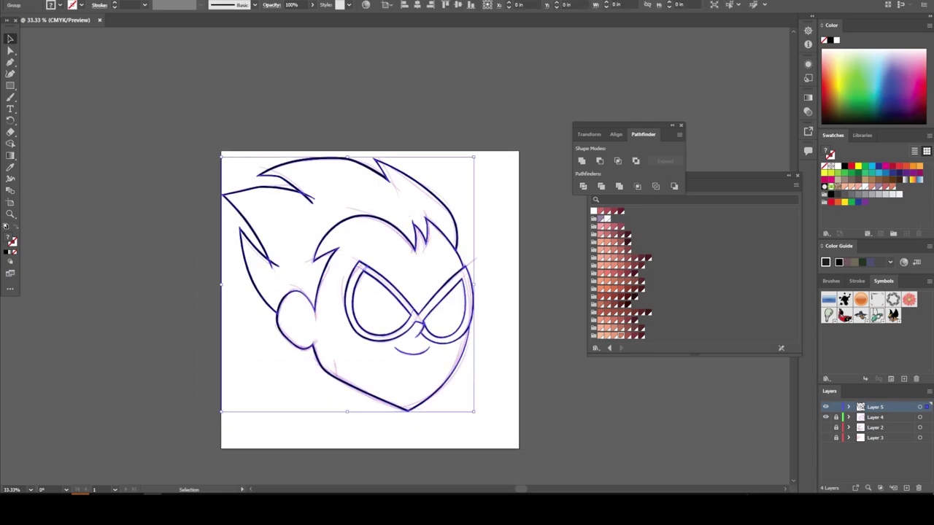
left_click(139, 104)
key("ctrl+shift+a")
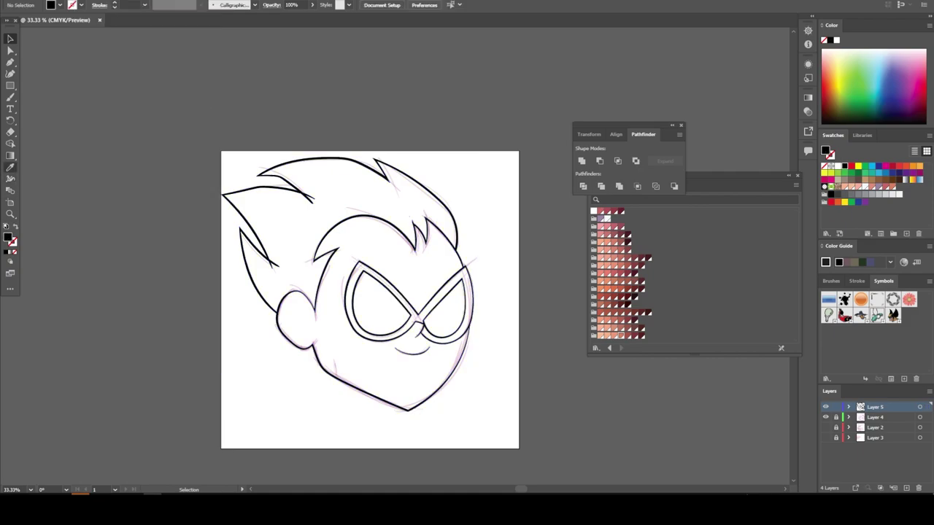
left_click(10, 167)
key("ctrl+plus")
key("ctrl+plus")
key("ctrl+a")
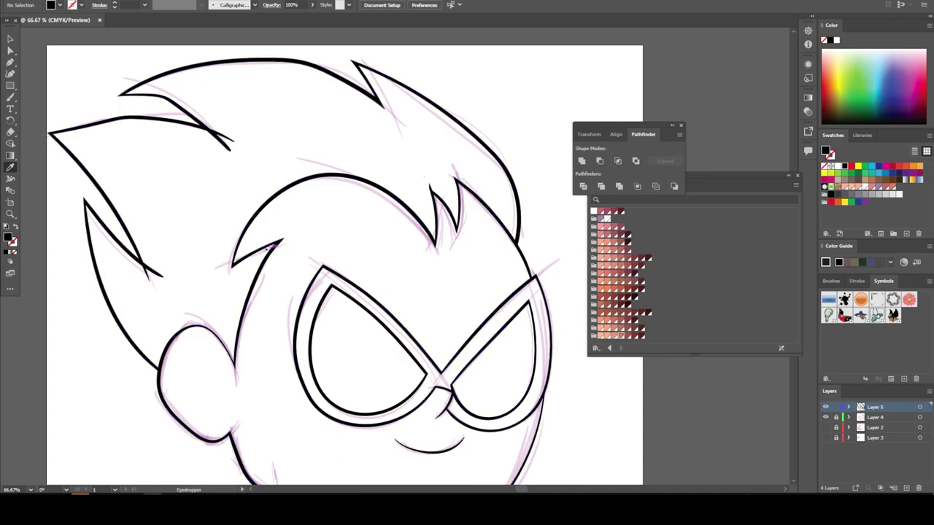
key("ctrl+minus")
key("ctrl+minus")
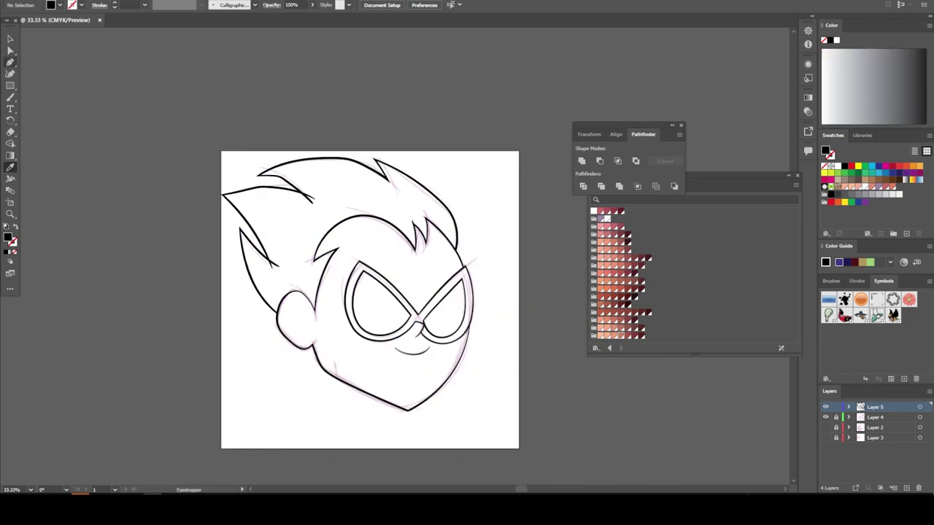
left_click(10, 73)
key("m")
Draw a black rectangle covering the whole head and send it behind the line art
left_click_drag(165, 123, 549, 441)
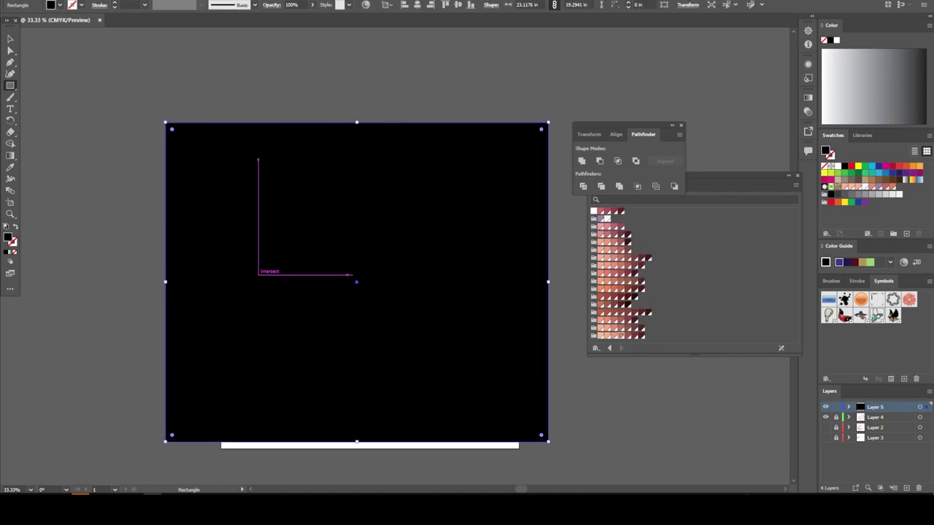
key("v")
right_click(269, 139)
mouse_move(296, 363)
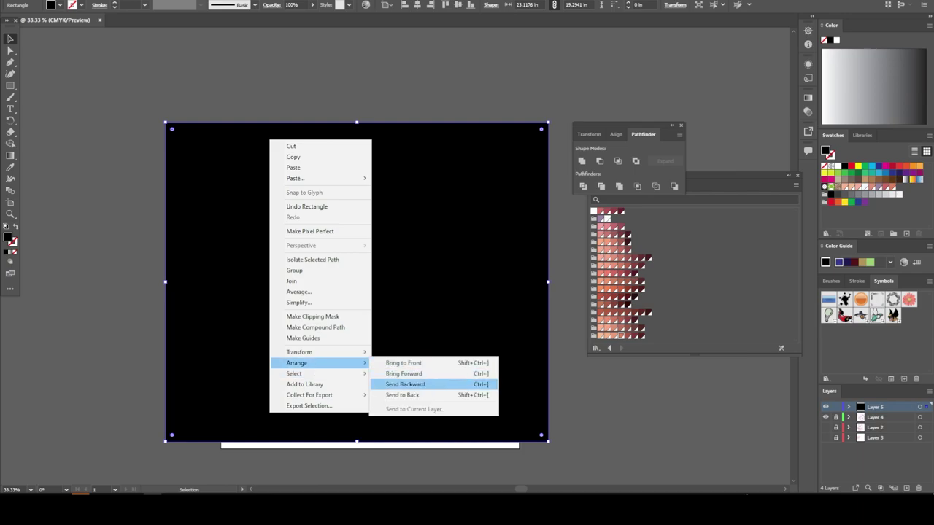
left_click(405, 395)
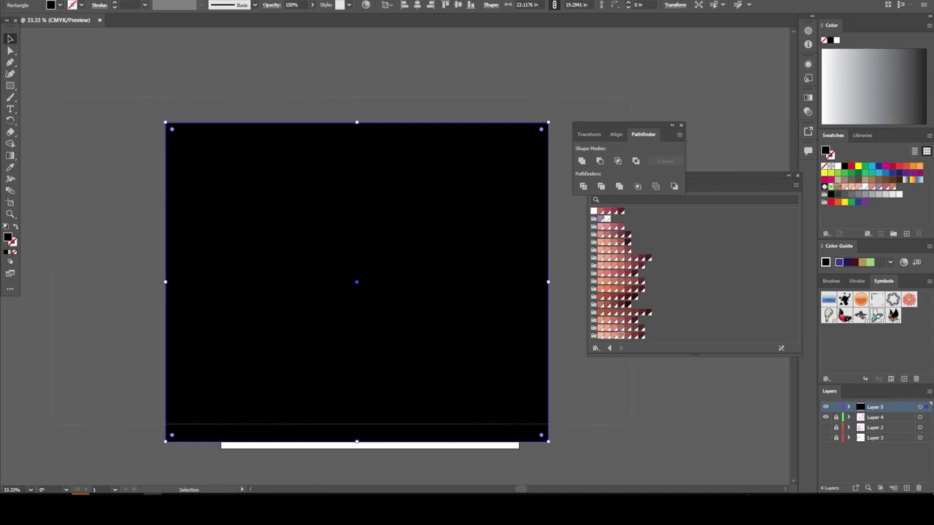
Divide all the artwork with Pathfinder Divide and isolate the resulting group
key("ctrl+a")
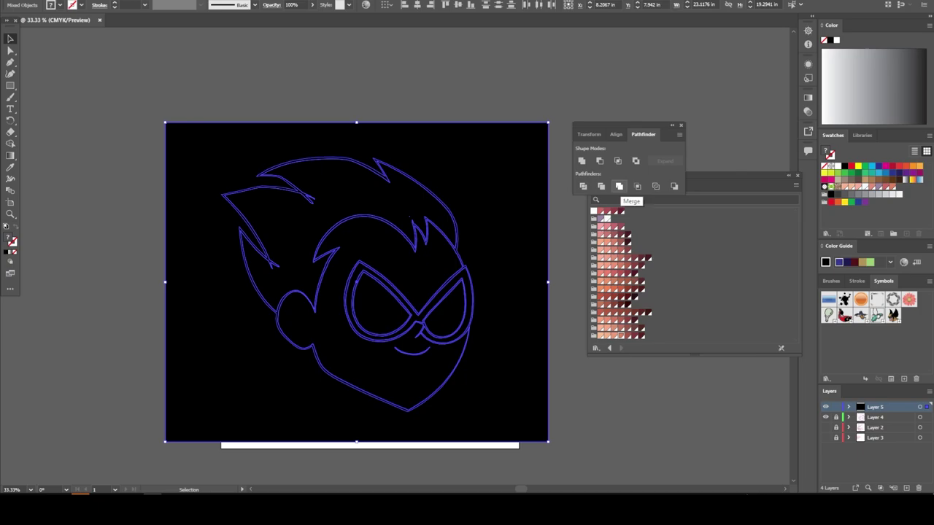
left_click(619, 186)
right_click(493, 184)
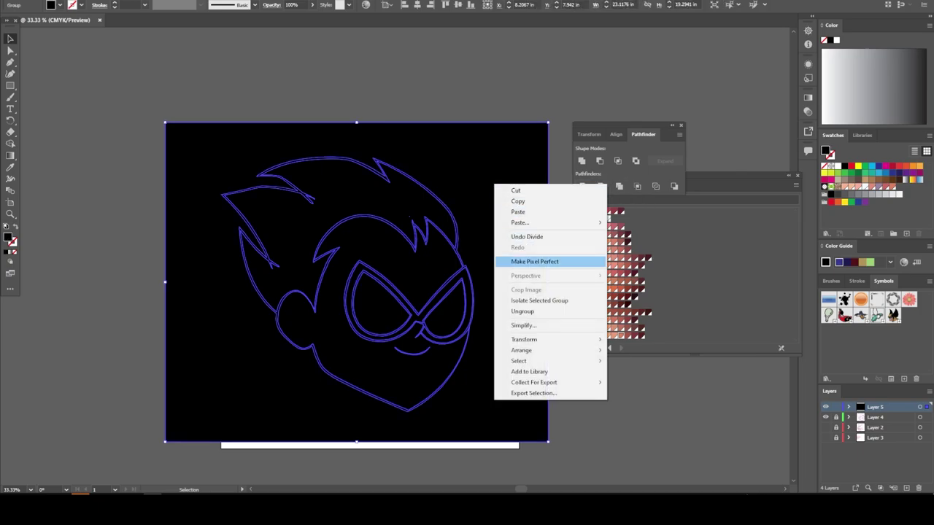
left_click(543, 300)
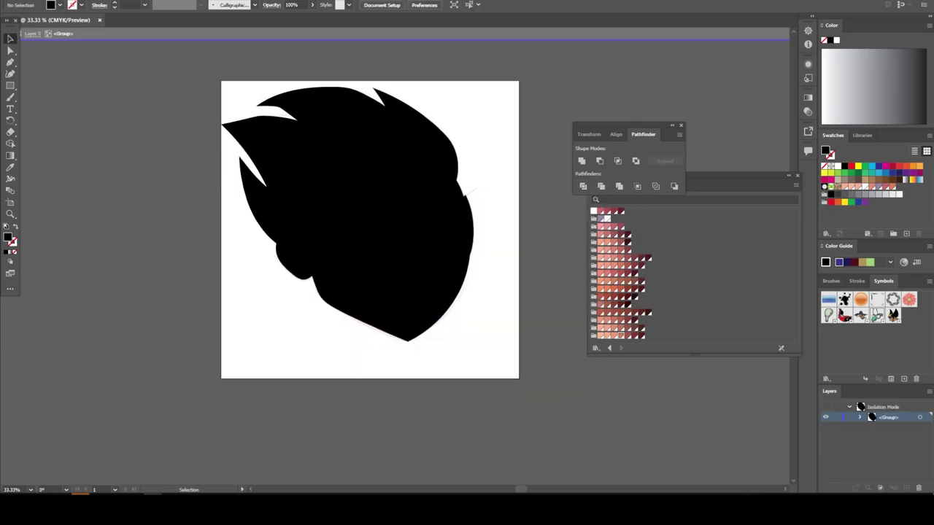
Exit isolation mode and remove the pink sketch lines from view
scroll(396, 395, "up", 2)
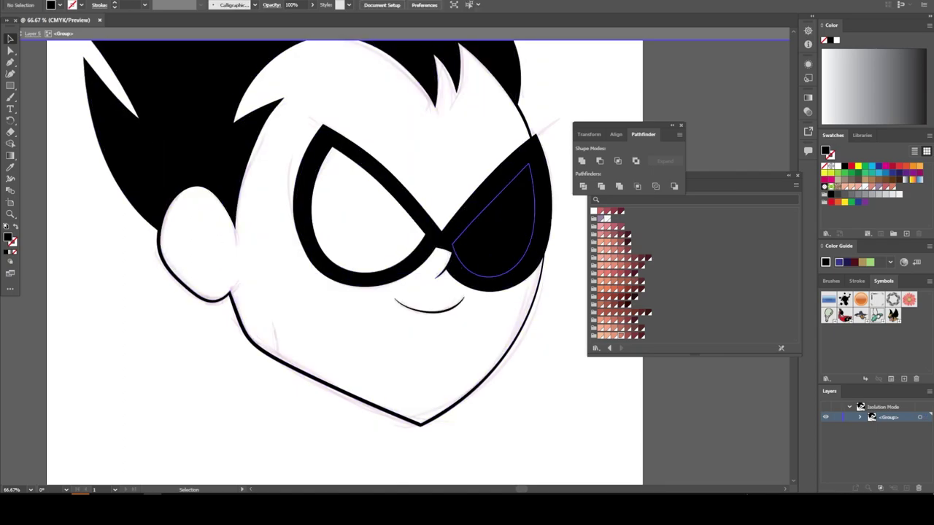
key("ctrl+minus")
key("ctrl+minus")
key("Escape")
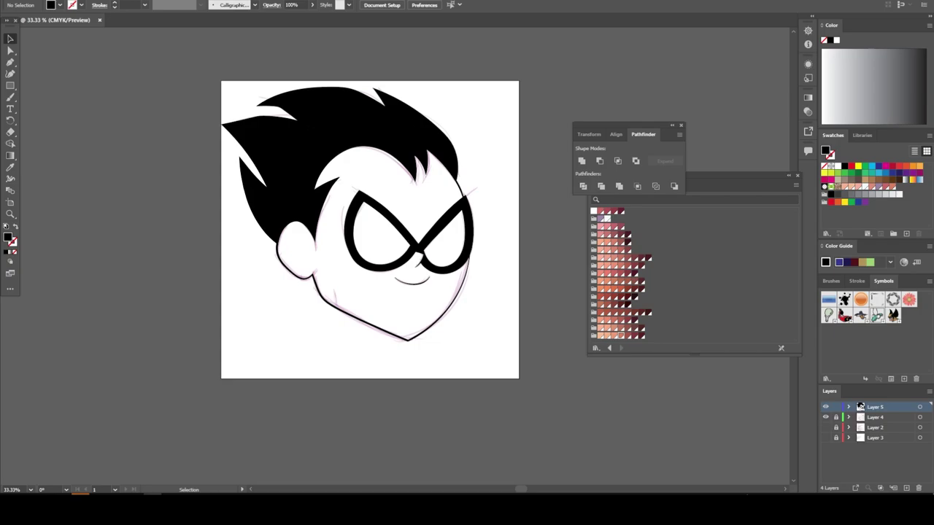
key("ctrl+shift+w")
Expand the head artwork, nudge it slightly right and down, and duplicate Layer 5
left_click_drag(497, 219, 226, 357)
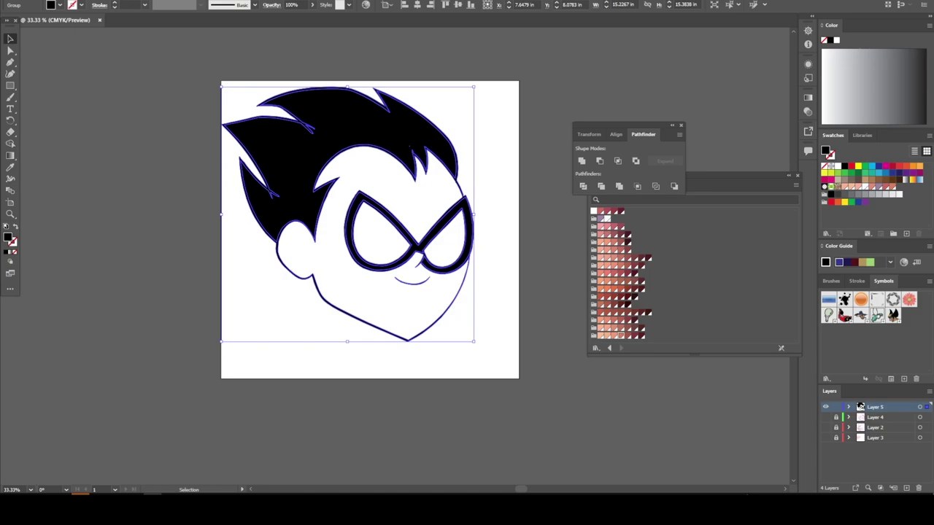
left_click(81, 2)
left_click(110, 102)
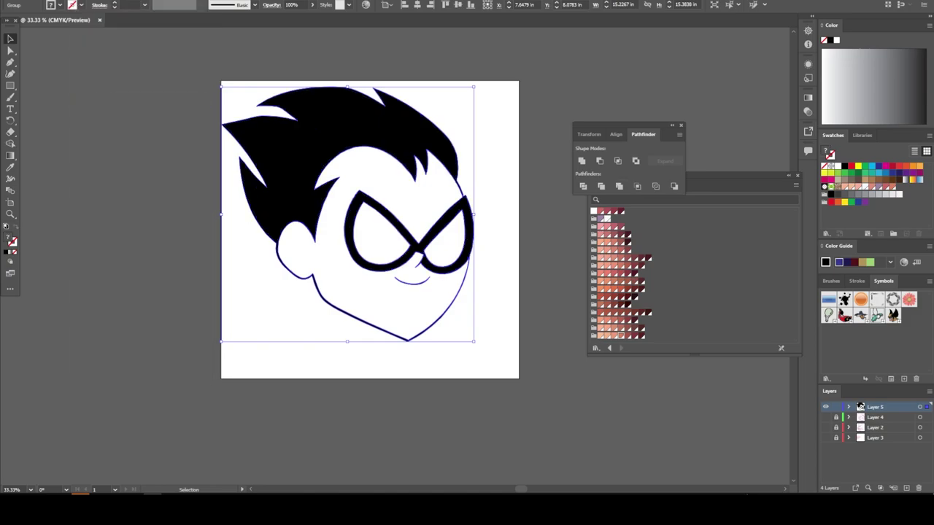
left_click_drag(422, 133, 428, 147)
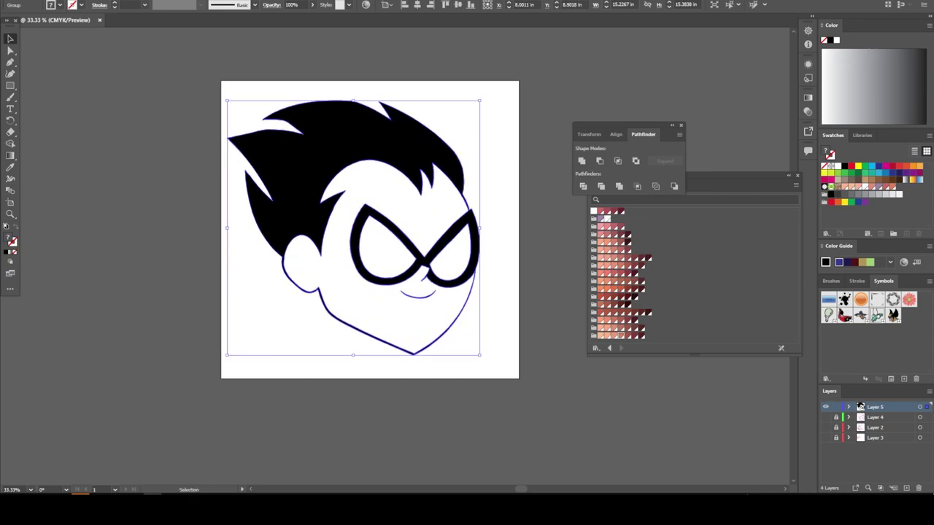
left_click_drag(875, 407, 906, 487)
Make Layer 5 the active layer and pick a light peach skin colour
key("ctrl+shift+a")
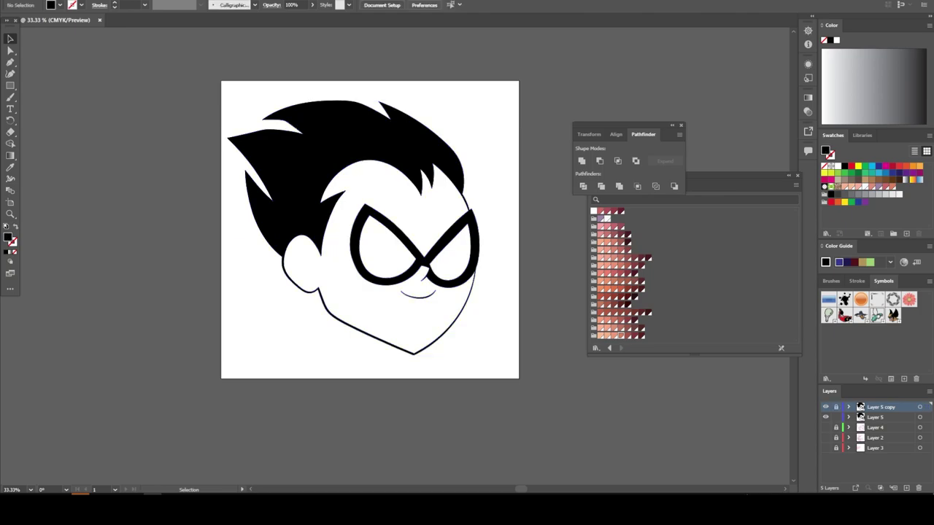
left_click(875, 416)
key("ctrl+equal")
key("ctrl+a")
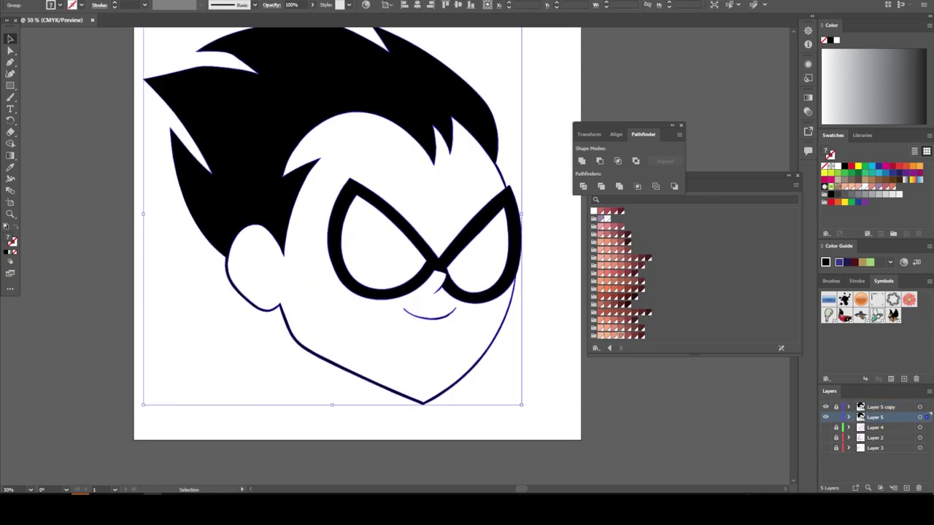
key("ctrl+shift+a")
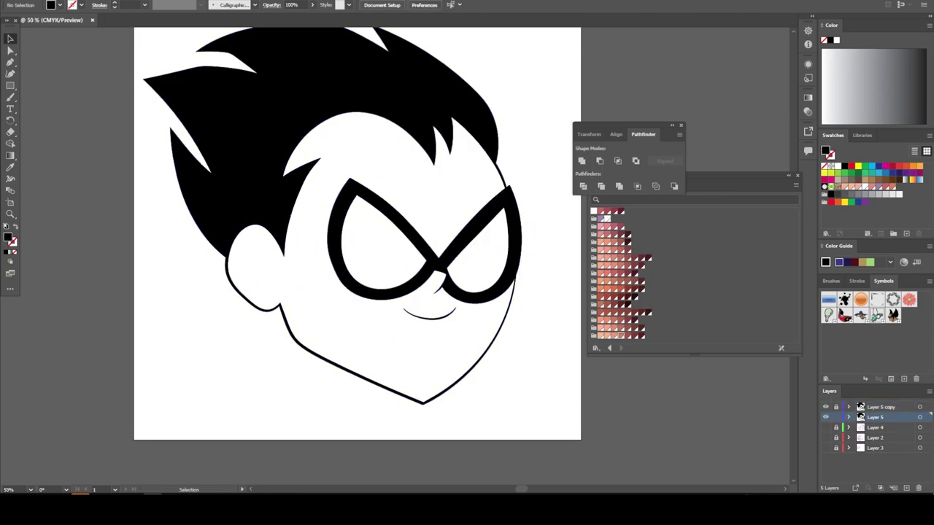
left_click(600, 330)
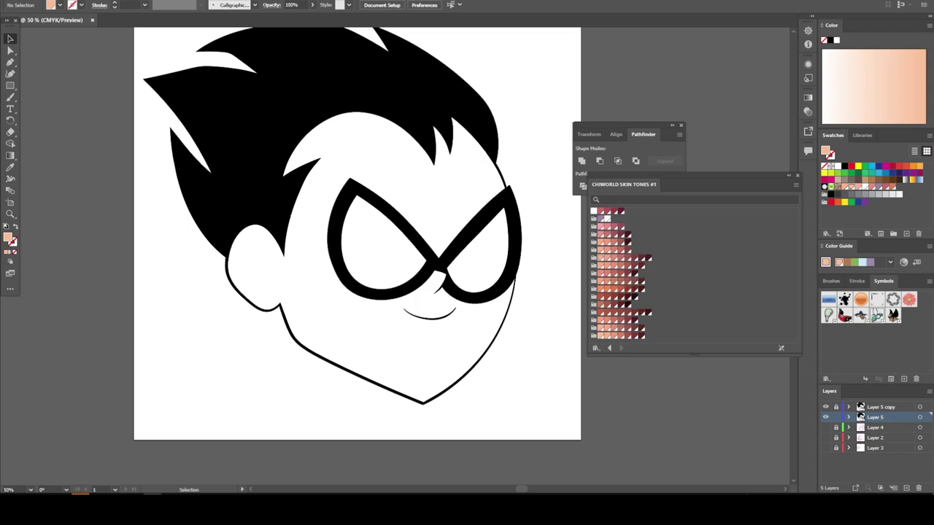
Draw a peach rectangle over the artboard and send it behind the head
key("ctrl+minus")
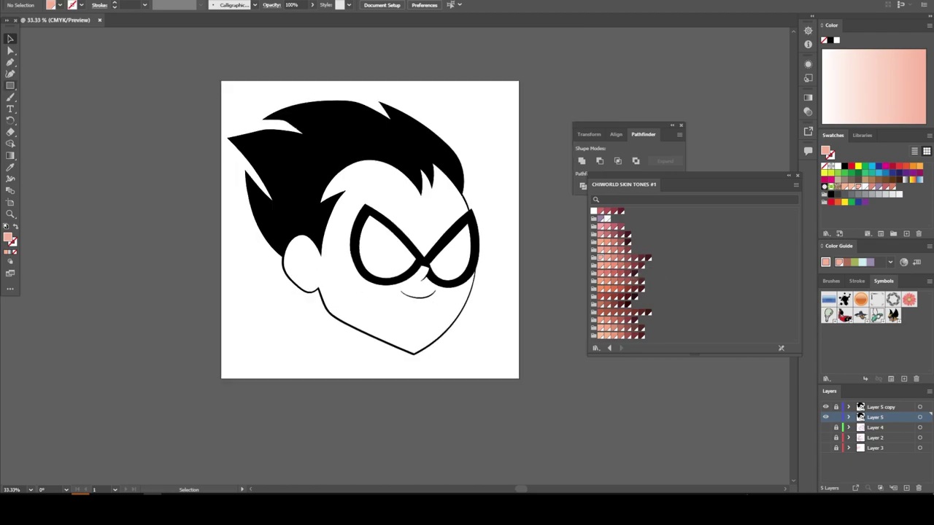
left_click(11, 85)
left_click_drag(206, 81, 519, 388)
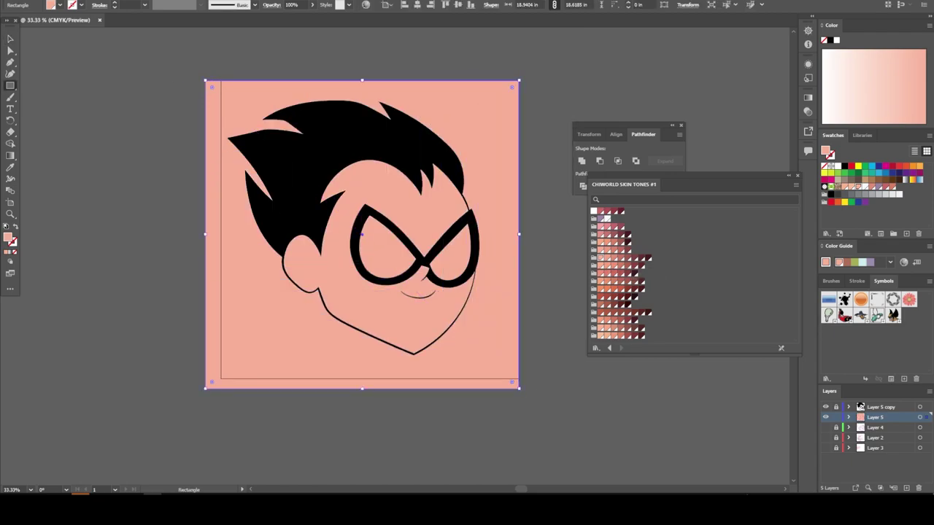
key("v")
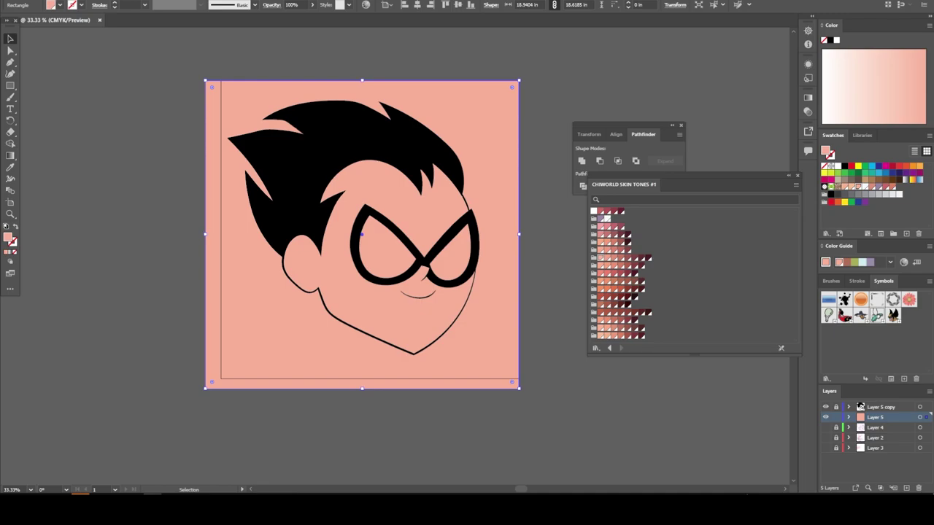
right_click(219, 100)
left_click(365, 356)
Divide all the artwork against the peach backdrop and isolate the divided group
key("ctrl+a")
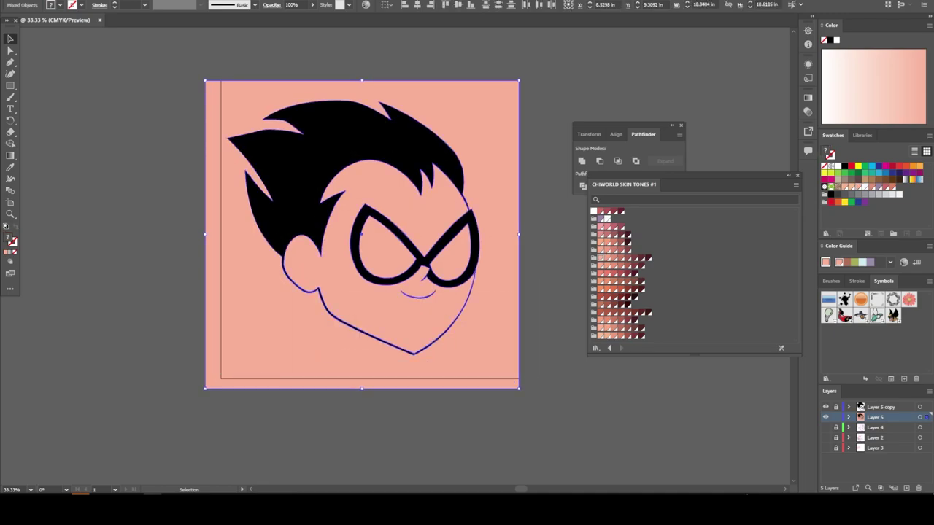
left_click(627, 150)
left_click(619, 187)
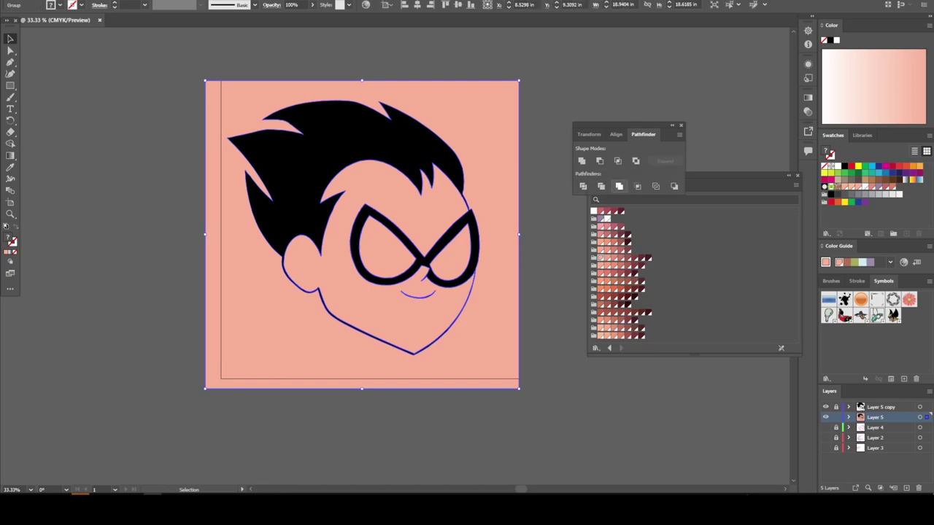
right_click(489, 188)
left_click(518, 305)
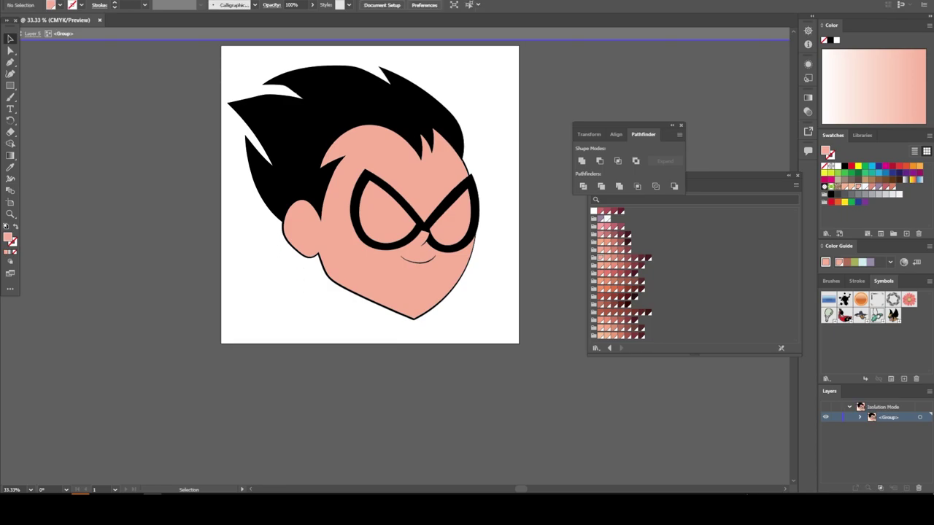
Fill both eye openings white, deselect, and exit isolation mode
key("a")
key("ctrl+plus")
key("ctrl+plus")
key("ctrl+plus")
left_click(489, 146)
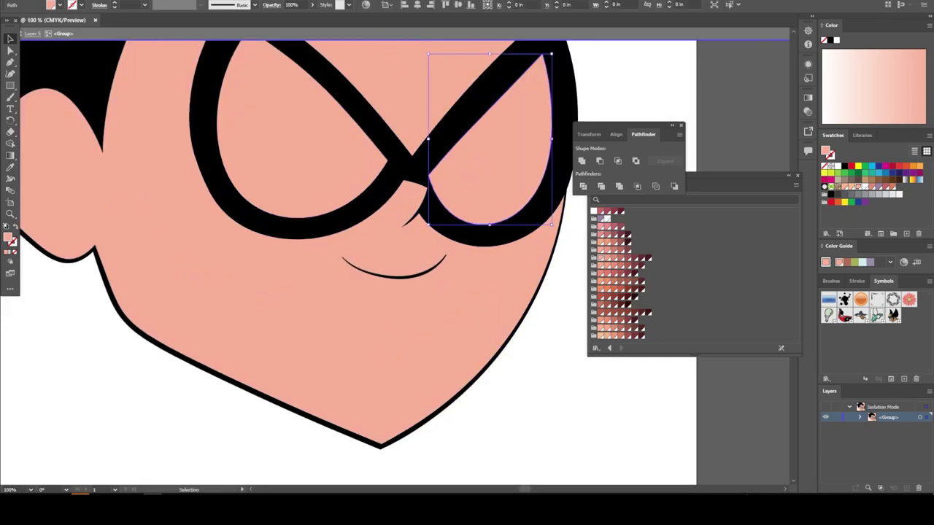
left_click(306, 146, "shift")
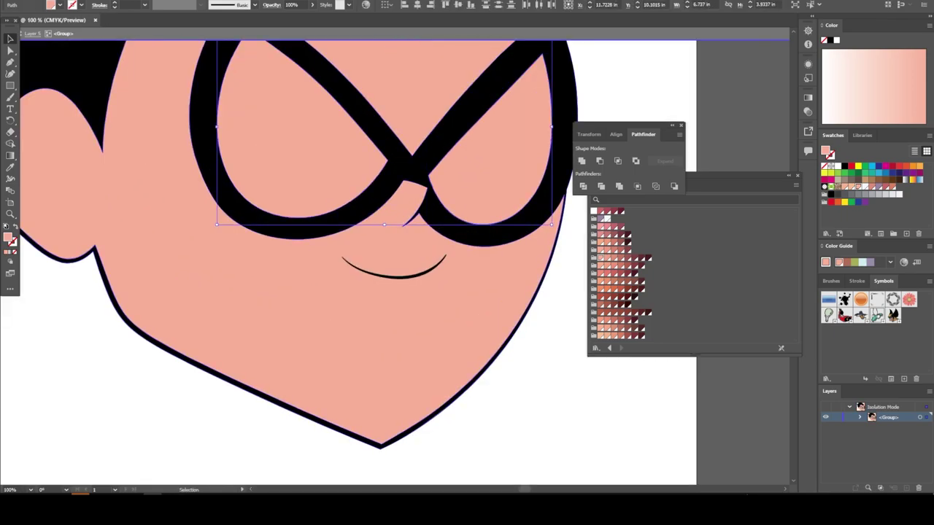
left_click(837, 167)
key("ctrl+shift+a")
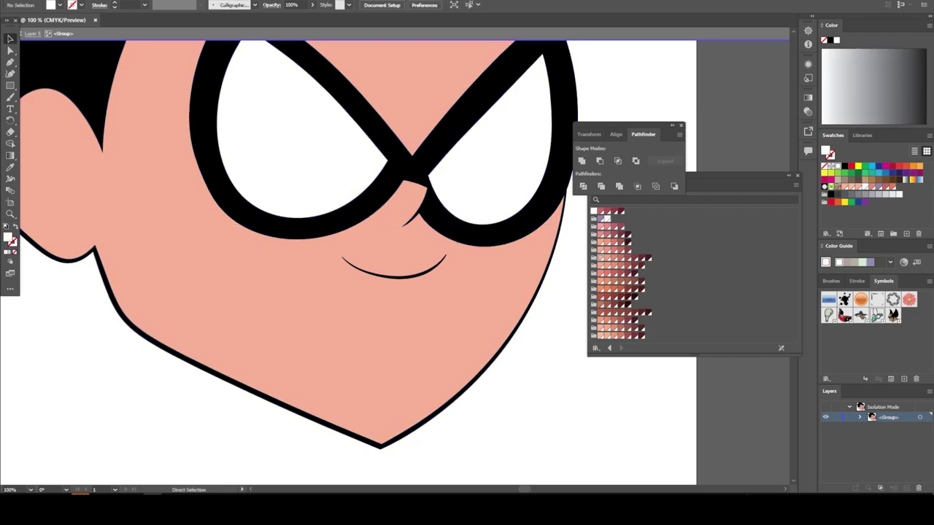
key("ctrl+minus")
key("ctrl+minus")
key("ctrl+minus")
key("ctrl+minus")
key("Escape")
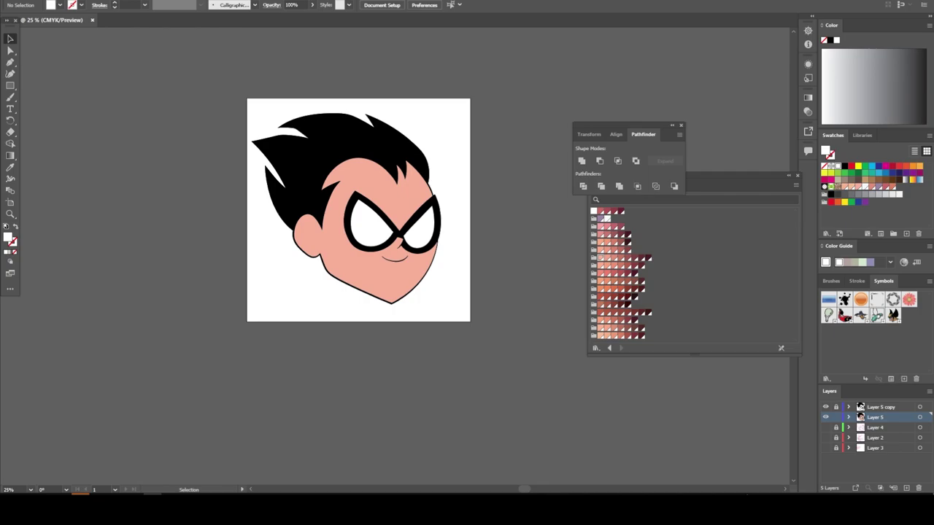
Duplicate Layer 5 and add a new empty layer above it
left_click_drag(875, 417, 906, 488)
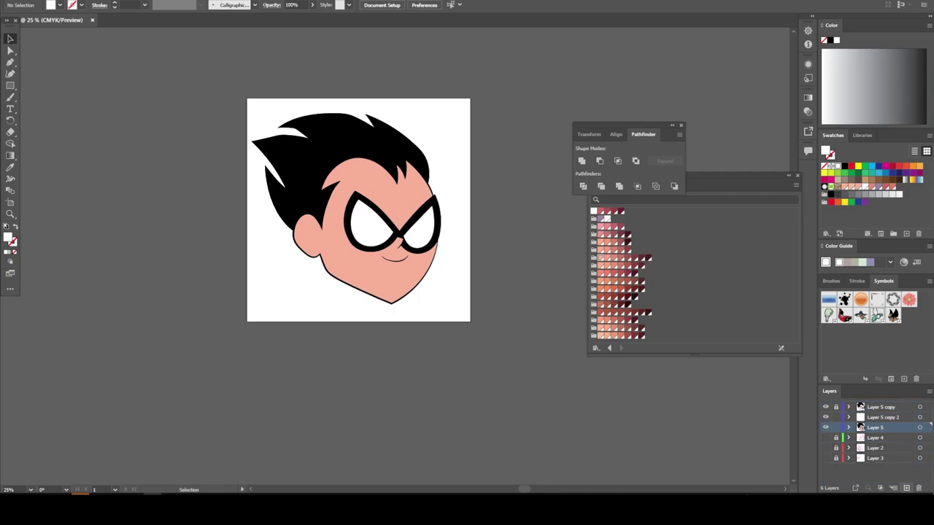
key("ctrl+plus")
key("ctrl+plus")
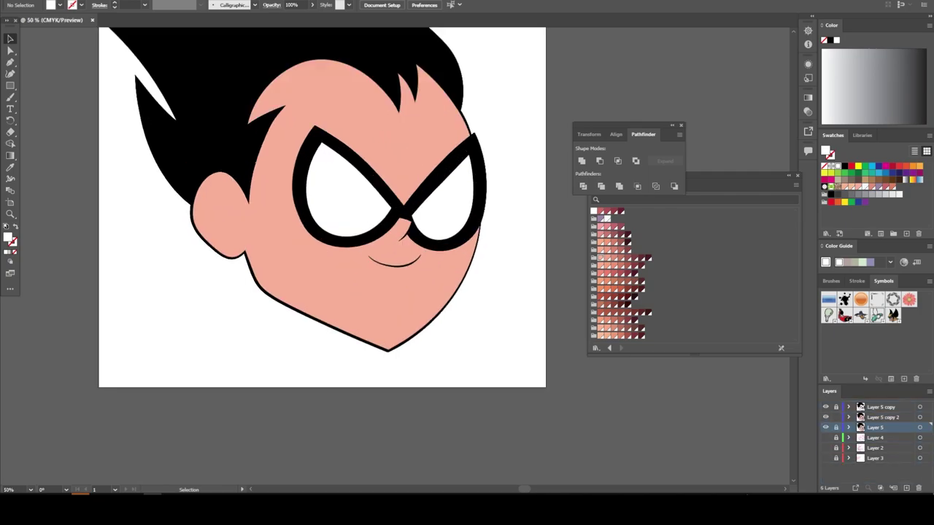
key("a")
key("ctrl+z")
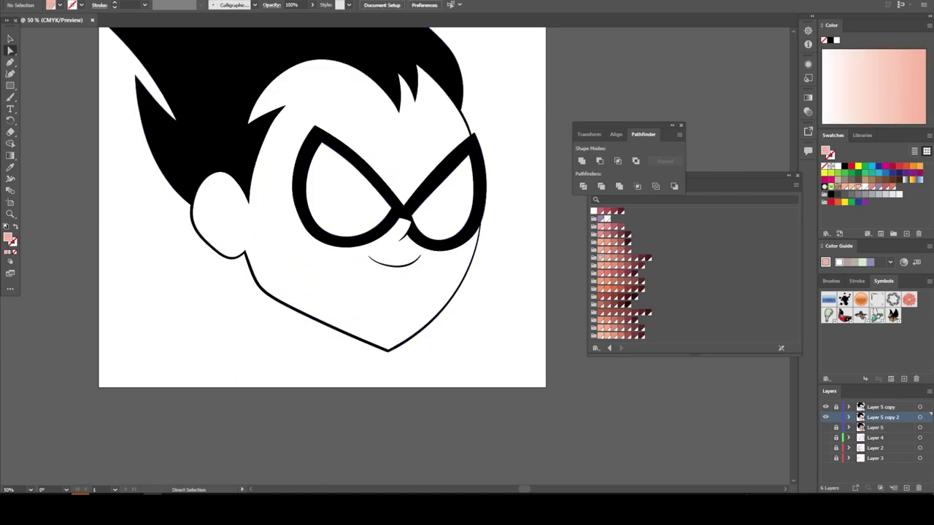
key("ctrl+shift+z")
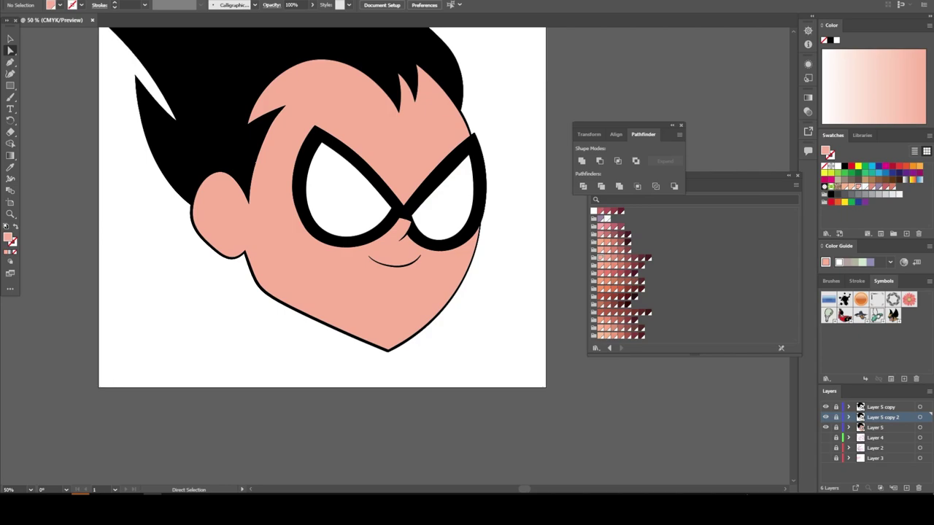
left_click(906, 488)
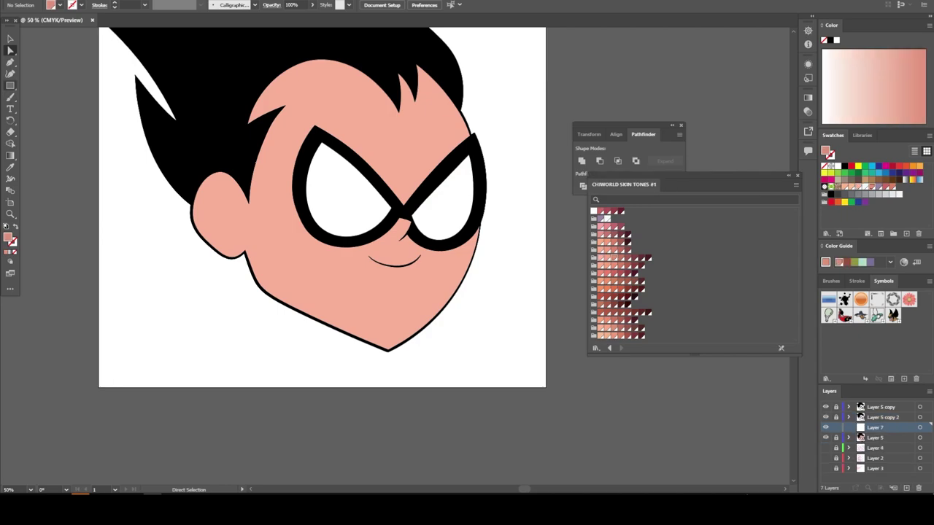
With the Pencil tool, trace the shadow edge from the chin up the left face
left_click(11, 97)
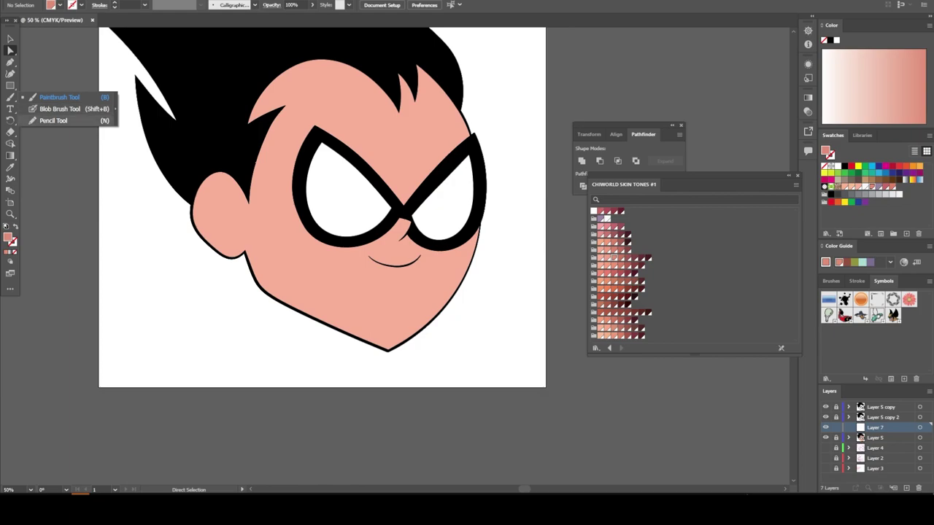
left_click(52, 120)
scroll(183, 146, "down", 2)
scroll(183, 146, "up", 3)
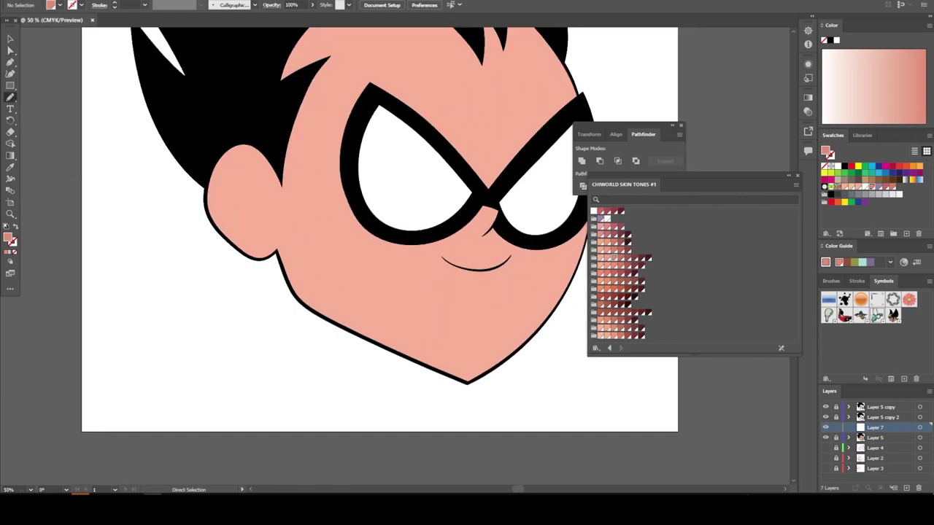
scroll(256, 146, "up", 1)
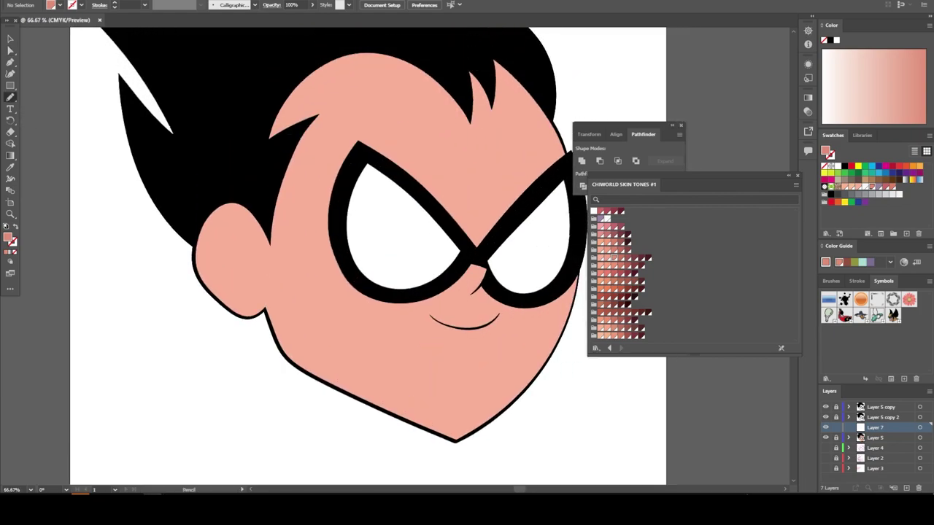
left_click_drag(257, 121, 209, 197)
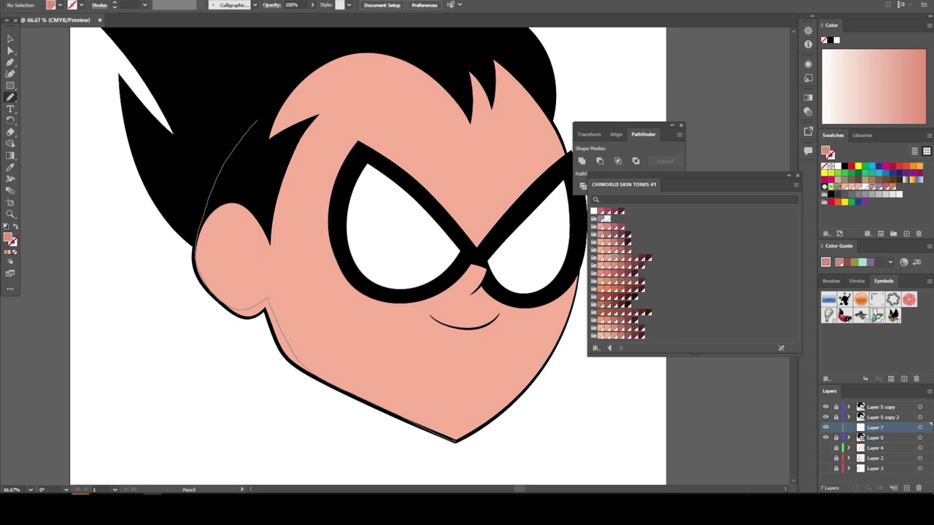
mouse_move(454, 440)
left_mouse_down()
mouse_move(383, 380)
mouse_move(348, 309)
mouse_move(336, 213)
mouse_move(363, 56)
mouse_move(341, 49)
left_mouse_up()
key("a")
key("ctrl+minus")
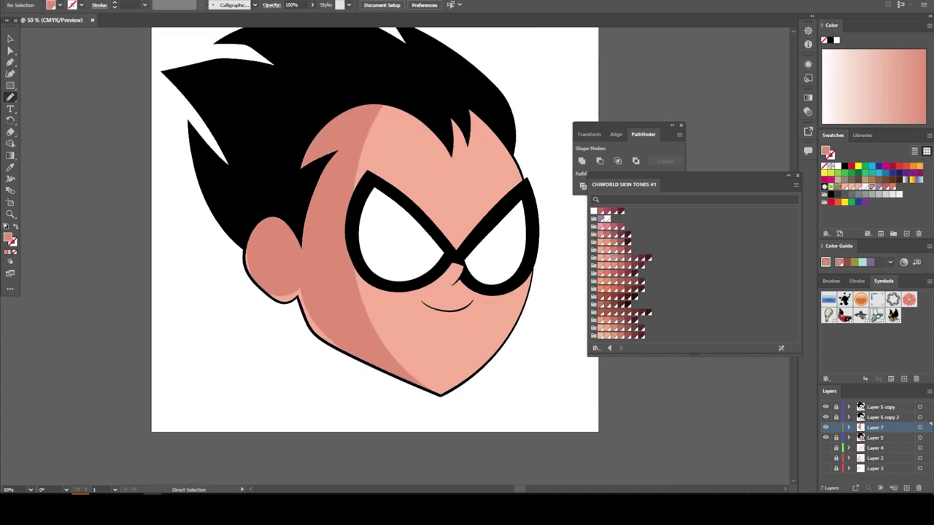
key("n")
Extend the darker shadow over the ear and along the lower jaw outline
scroll(273, 259, "down", 2)
scroll(274, 259, "up", 2)
scroll(274, 260, "up", 2)
scroll(274, 259, "up", 2)
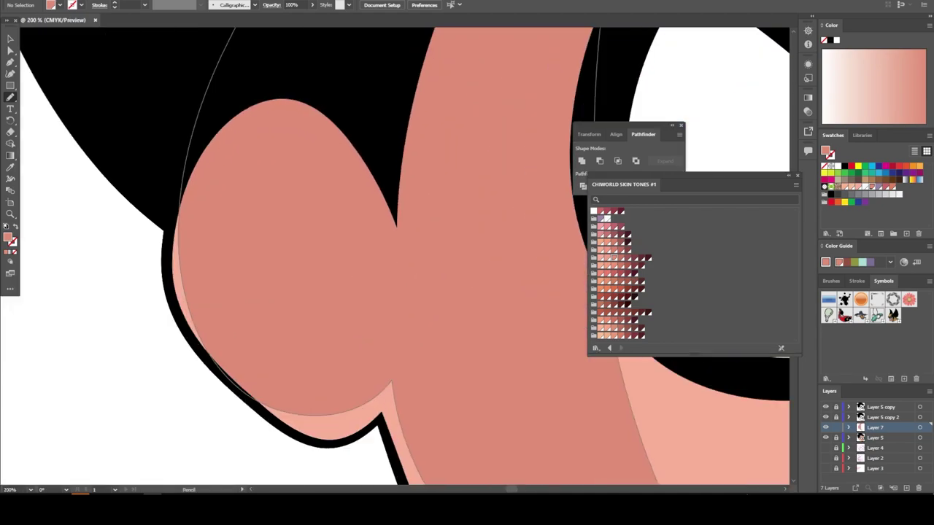
scroll(357, 256, "down", 2)
scroll(357, 256, "down", 1)
mouse_move(182, 100)
left_mouse_down()
mouse_move(168, 139)
mouse_move(169, 202)
mouse_move(221, 282)
mouse_move(292, 343)
mouse_move(335, 351)
left_mouse_up()
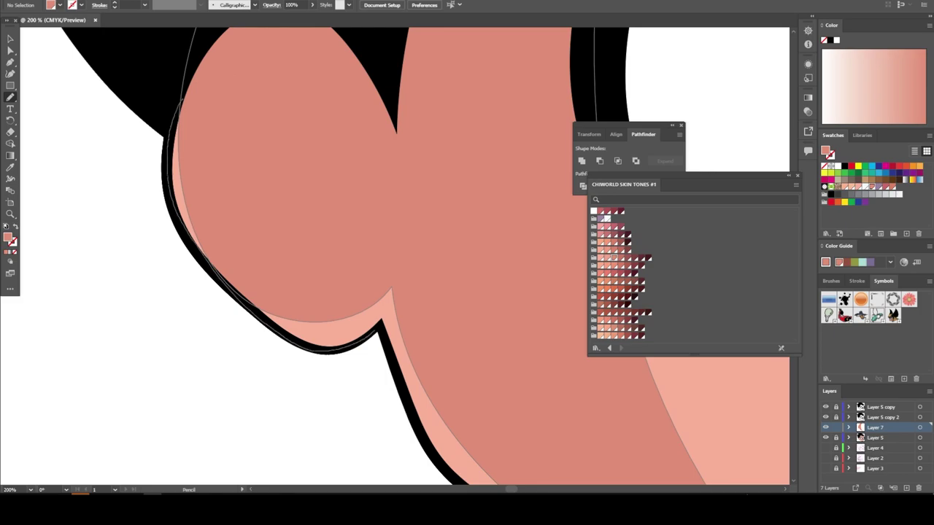
scroll(402, 255, "down", 3)
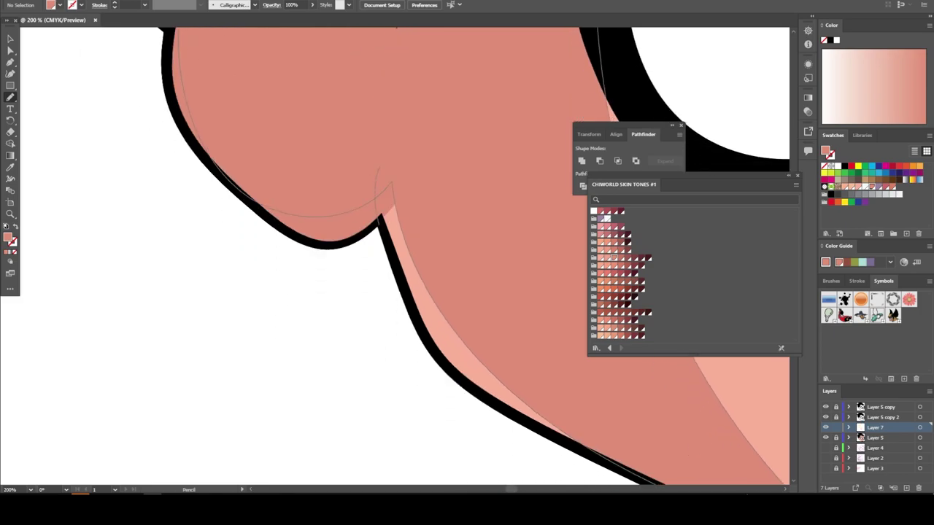
mouse_move(379, 222)
left_mouse_down()
mouse_move(408, 302)
mouse_move(461, 381)
mouse_move(617, 467)
left_mouse_up()
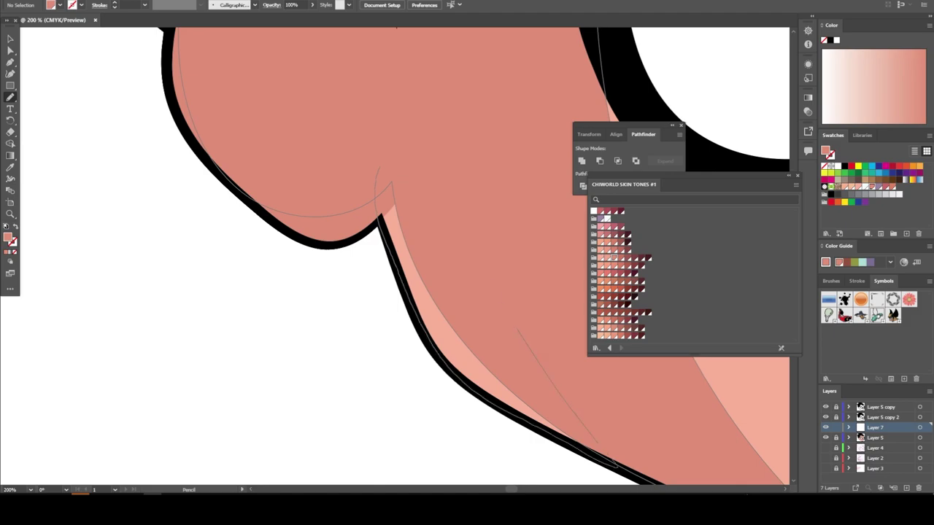
key("ctrl+minus")
key("ctrl+minus")
key("ctrl+minus")
key("ctrl+minus")
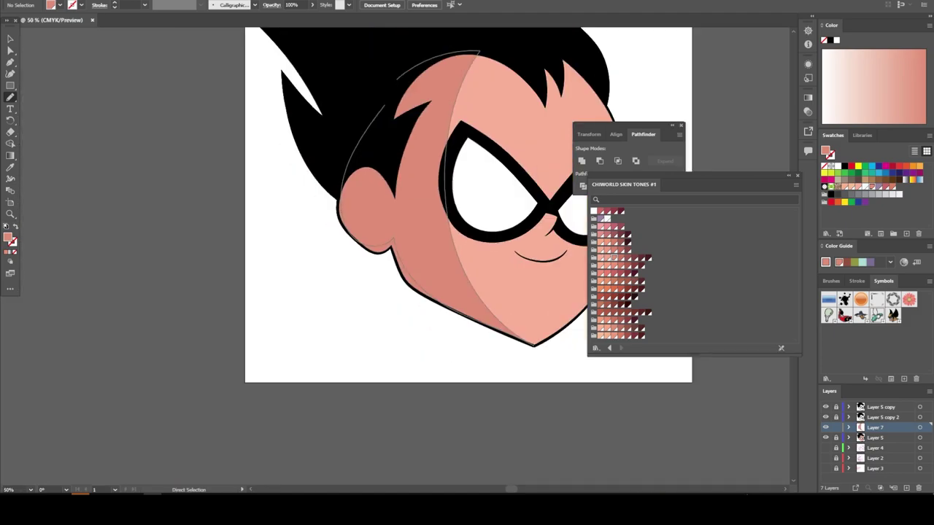
key("ctrl+minus")
Draw shadow bands beneath the mask lenses and along the smile
key("ctrl+plus")
key("ctrl+plus")
key("ctrl+plus")
key("ctrl+plus")
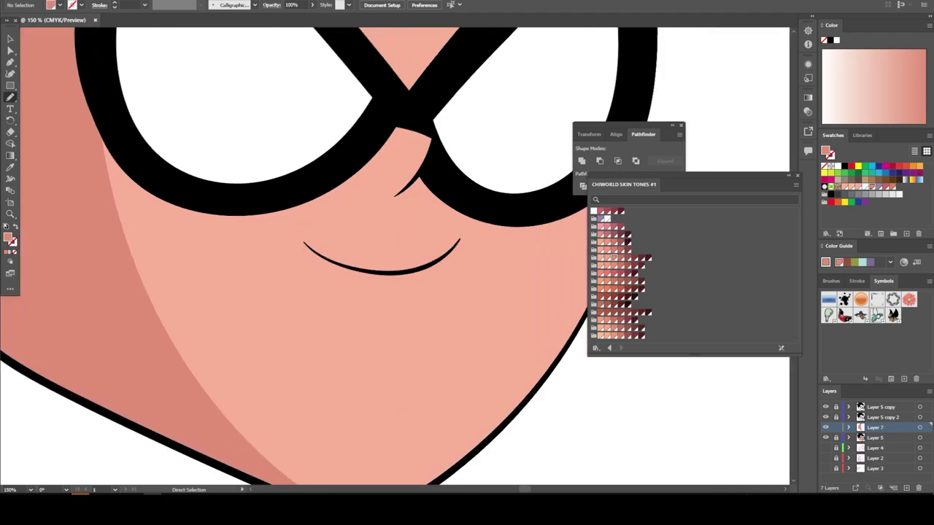
mouse_move(63, 251)
left_mouse_down()
mouse_move(204, 306)
mouse_move(319, 265)
mouse_move(358, 209)
mouse_move(362, 245)
mouse_move(332, 286)
mouse_move(442, 312)
mouse_move(537, 280)
mouse_move(552, 227)
left_mouse_up()
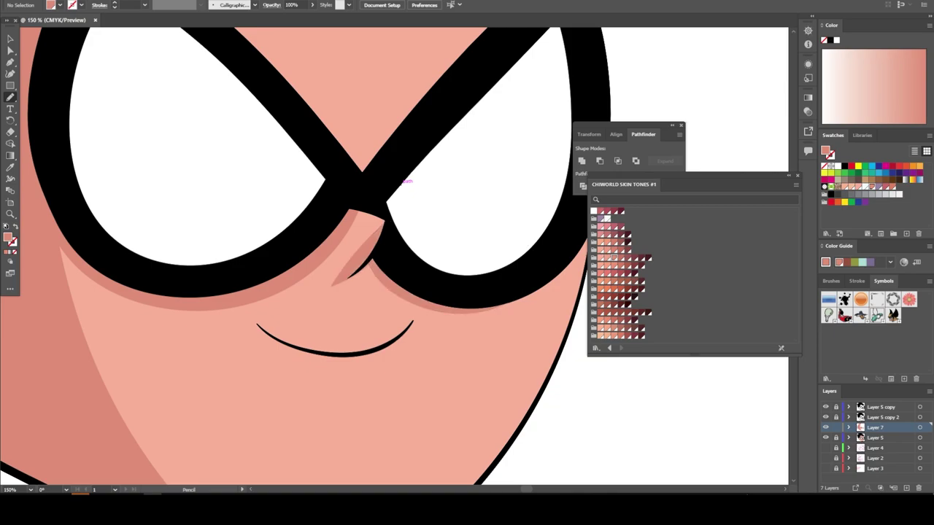
left_click_drag(372, 351, 256, 320)
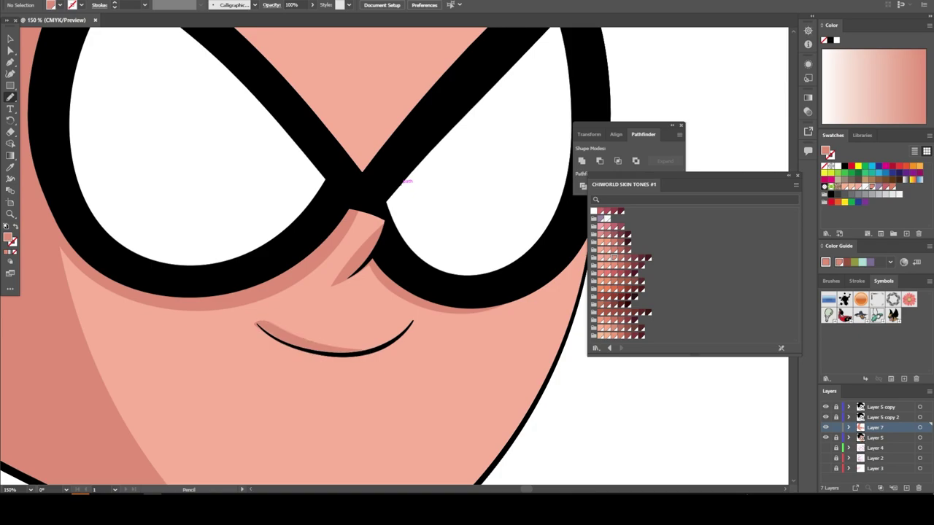
key("ctrl+minus")
key("ctrl+minus")
key("ctrl+minus")
key("ctrl+minus")
key("ctrl+1")
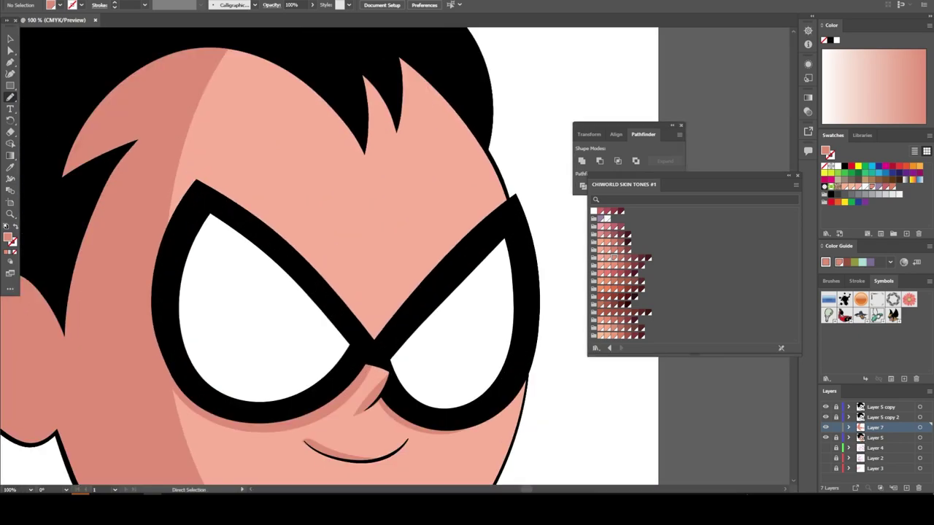
scroll(515, 374, "up", 2)
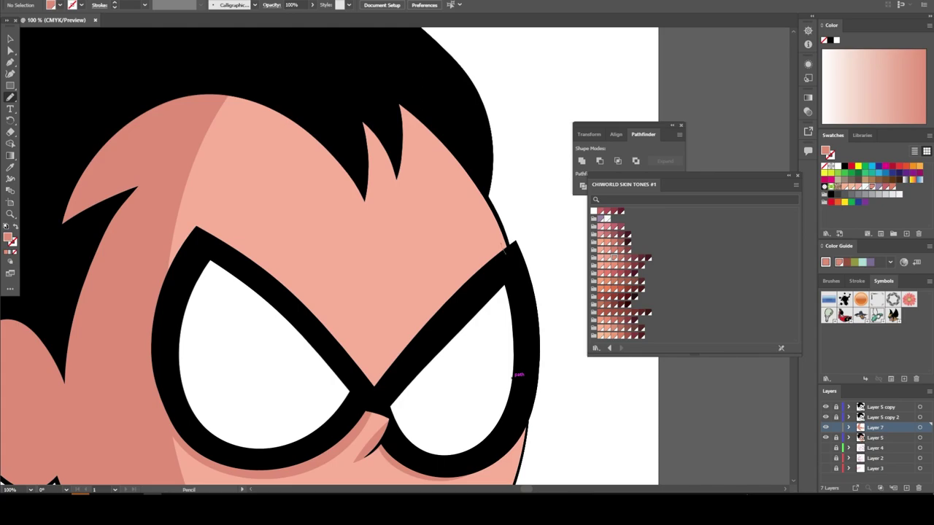
Add shadows along the mask's upper edge and under the hair across the forehead
mouse_move(503, 250)
left_mouse_down()
mouse_move(467, 268)
mouse_move(365, 390)
mouse_move(330, 328)
mouse_move(245, 255)
mouse_move(157, 210)
left_mouse_up()
left_click_drag(145, 325, 383, 385)
scroll(383, 386, "up", 1)
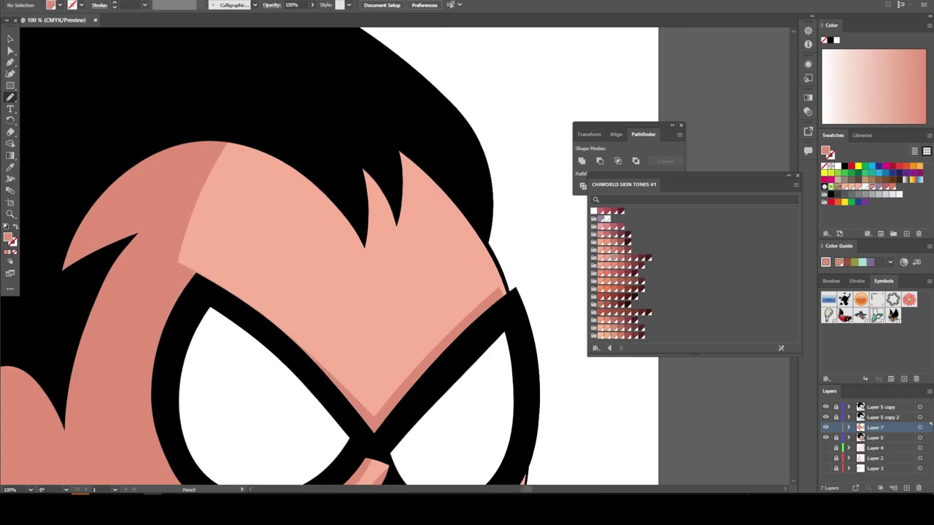
mouse_move(196, 151)
left_mouse_down()
mouse_move(320, 209)
mouse_move(365, 248)
mouse_move(398, 233)
mouse_move(409, 139)
left_mouse_up()
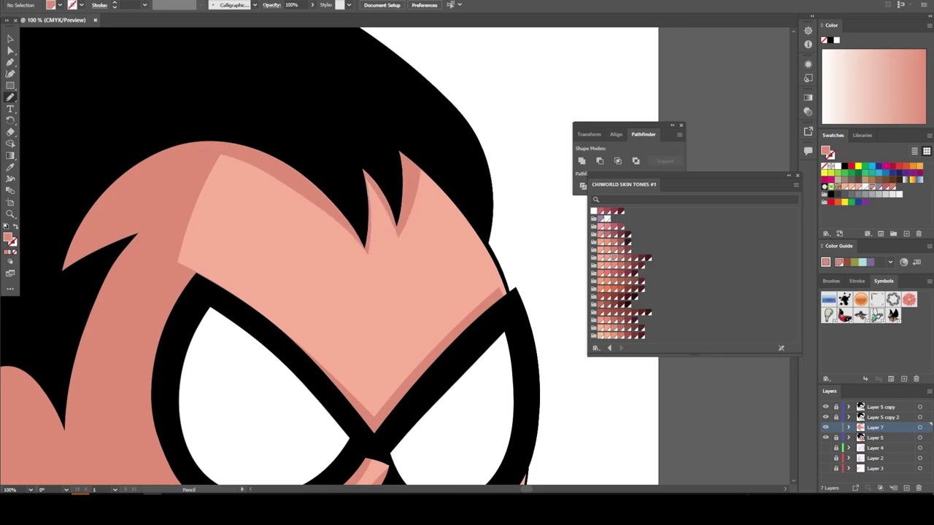
key("ctrl+minus")
key("ctrl+minus")
key("ctrl+minus")
key("ctrl+plus")
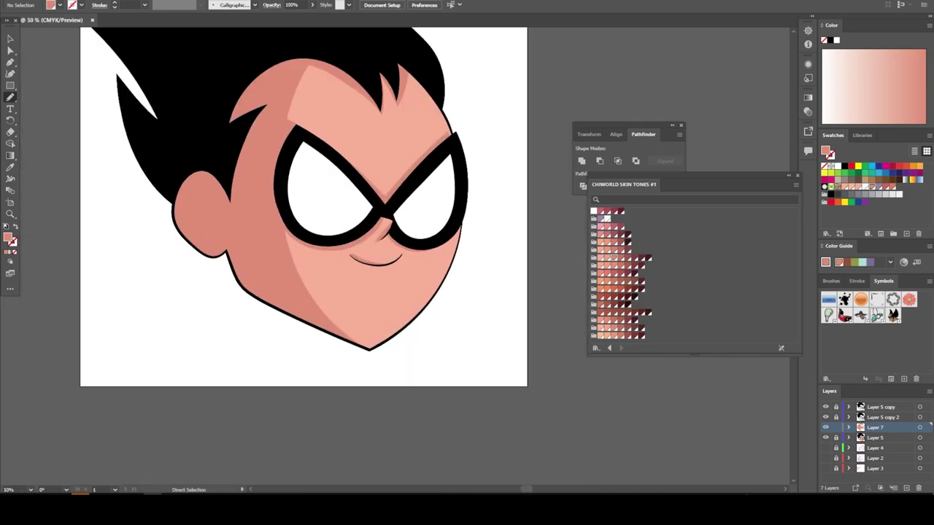
key("ctrl+plus")
key("ctrl+plus")
key("ctrl+plus")
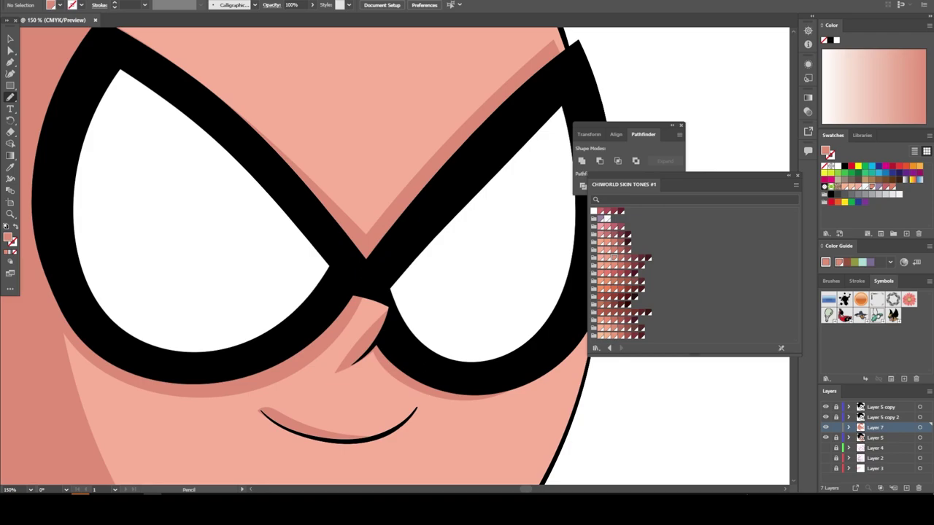
Add a new layer above Layer 5 copy 2 and set a light lavender fill
left_click(883, 417)
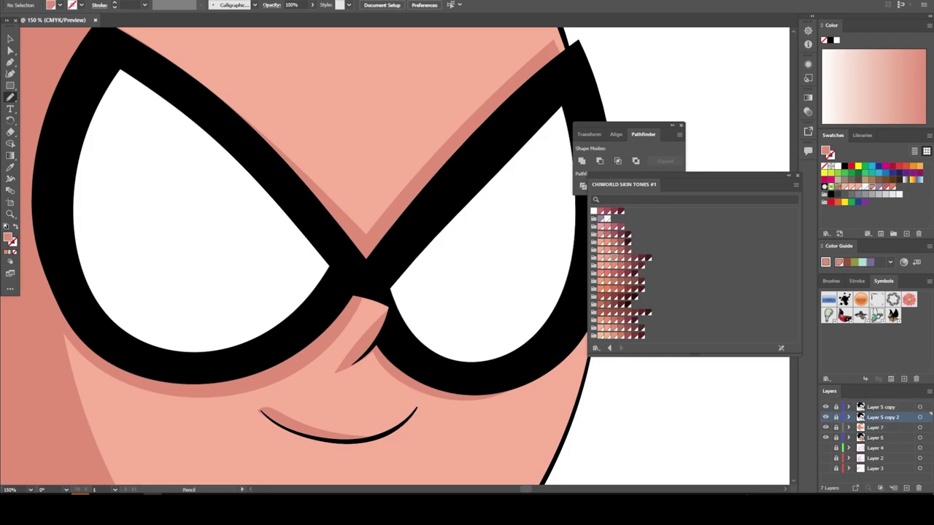
left_click(906, 488)
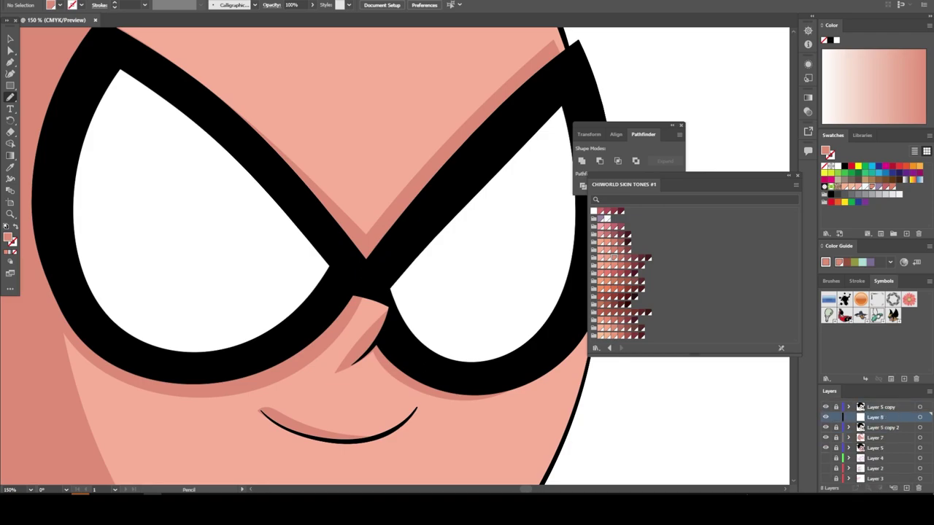
left_click(602, 218)
double_click(8, 238)
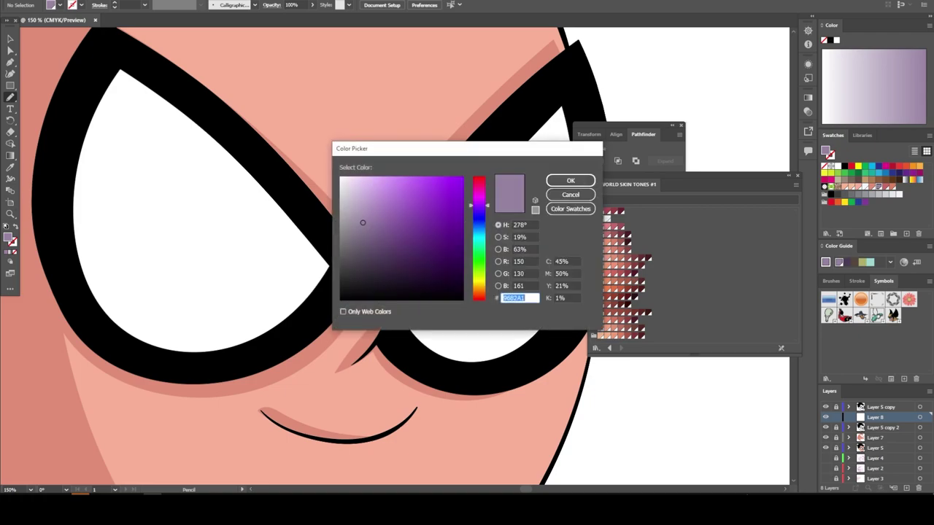
mouse_move(363, 223)
left_mouse_down()
mouse_move(352, 210)
mouse_move(358, 203)
left_mouse_up()
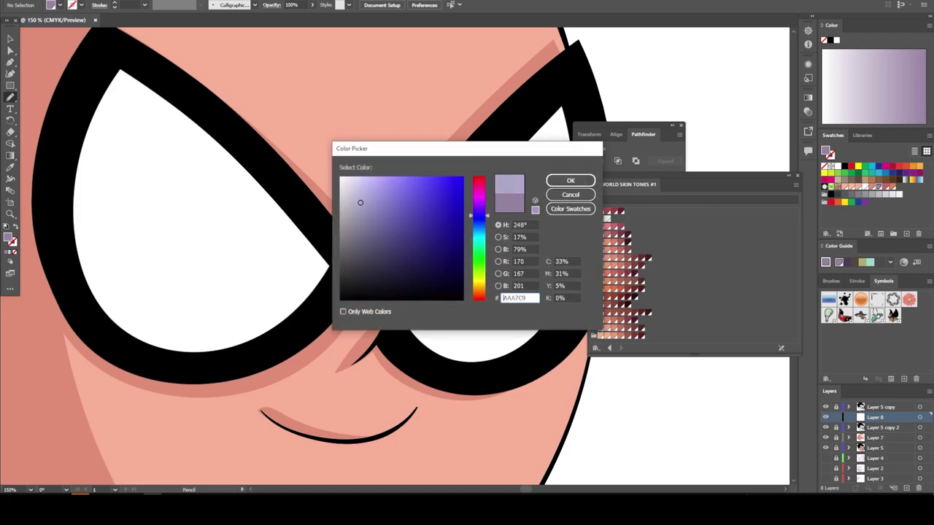
left_click(570, 180)
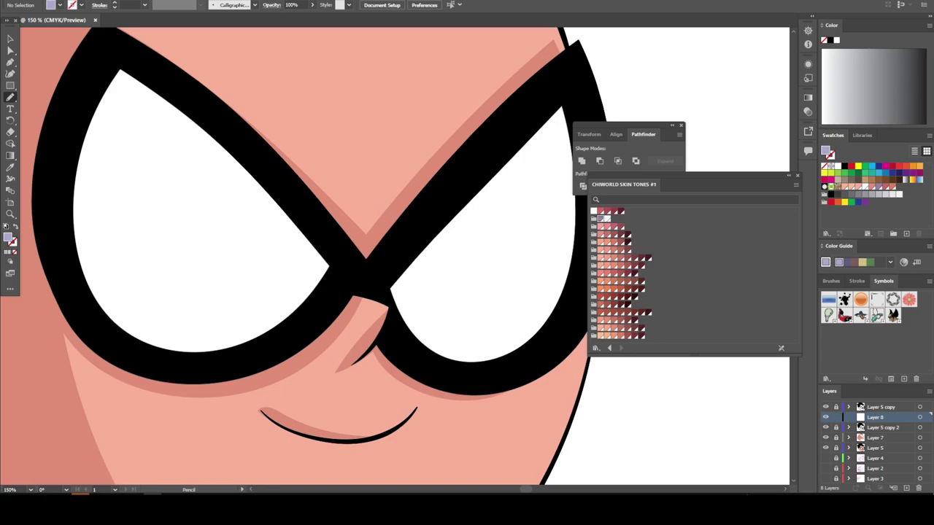
Try lavender shading along the top of both eyes, then undo both attempts
left_click_drag(394, 298, 393, 293)
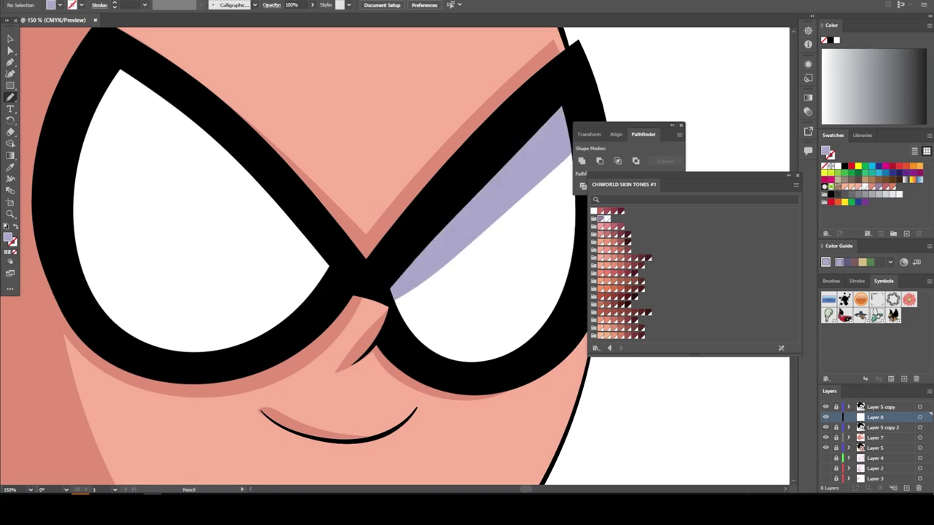
left_click_drag(102, 125, 311, 293)
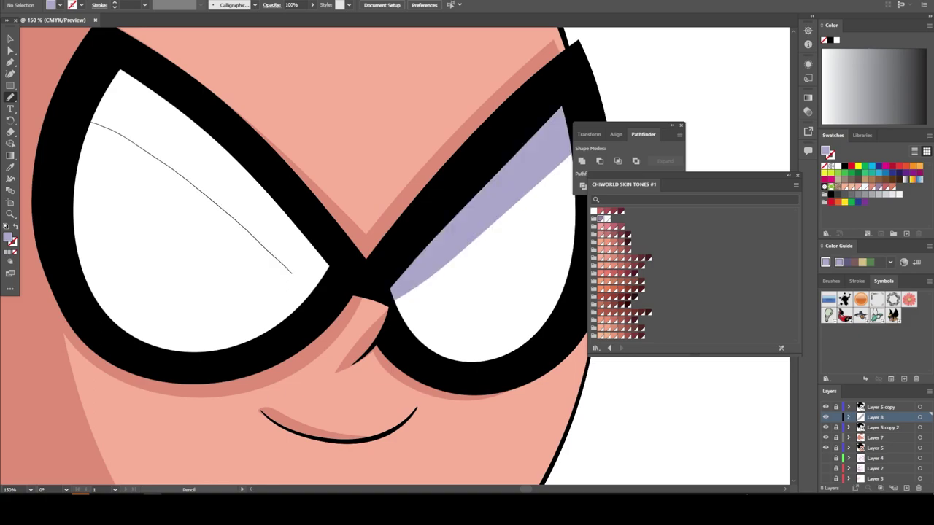
key("ctrl+minus")
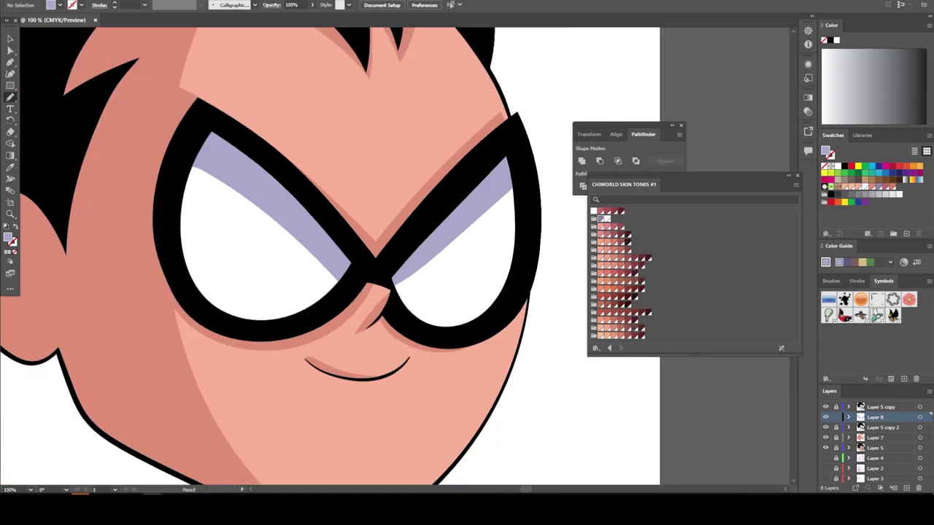
key("ctrl+minus")
key("ctrl+minus")
key("ctrl+minus")
key("ctrl+minus")
key("ctrl+minus")
key("ctrl+minus")
key("ctrl+plus")
key("ctrl+plus")
key("ctrl+plus")
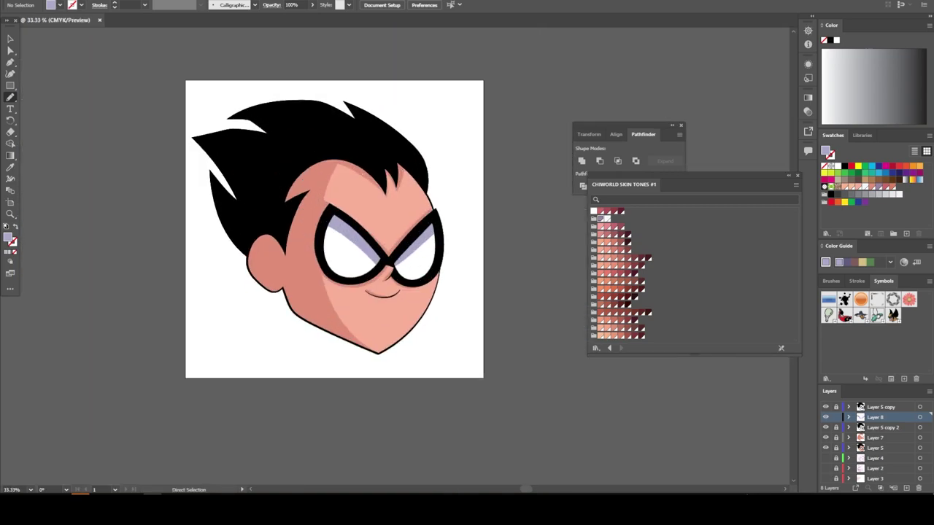
key("ctrl+plus")
key("ctrl+plus")
key("ctrl+plus")
key("ctrl+z")
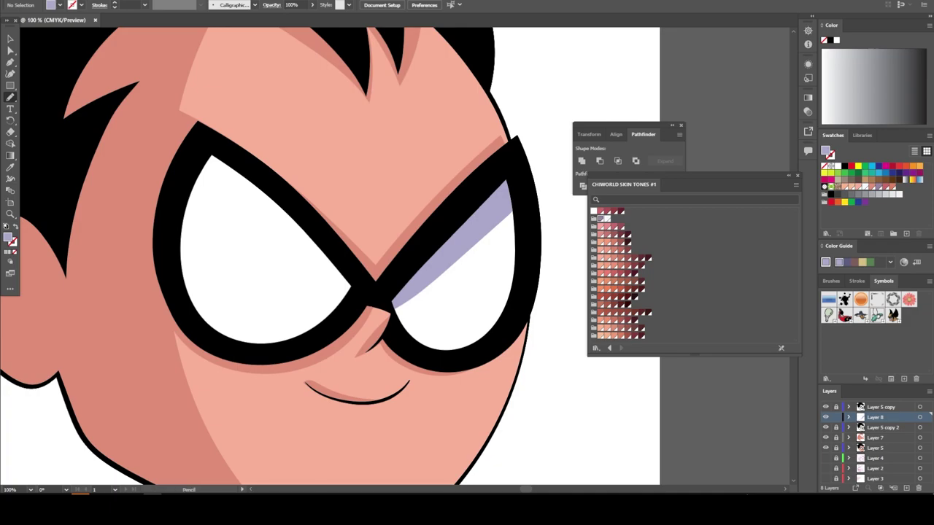
key("ctrl+z")
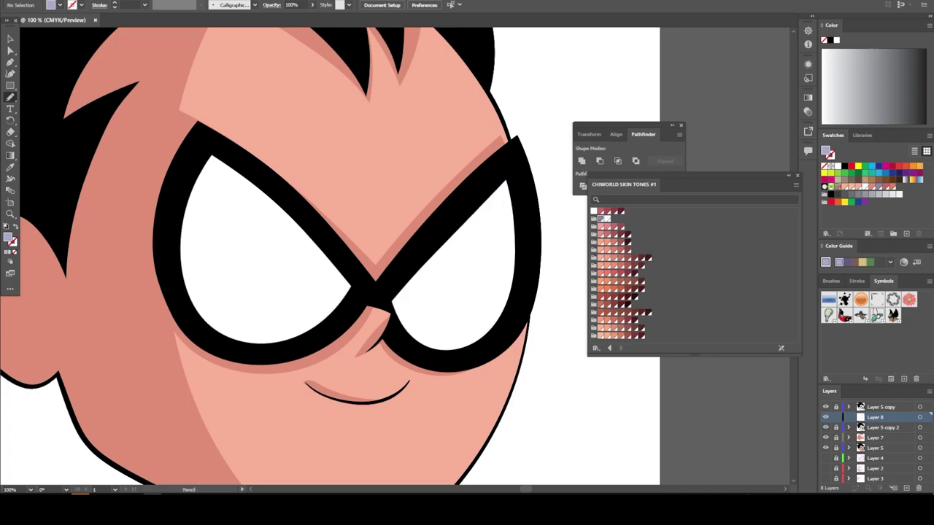
Draw a curve in each eye and fill the left slivers with lavender
left_click_drag(260, 343, 237, 183)
left_click(199, 314)
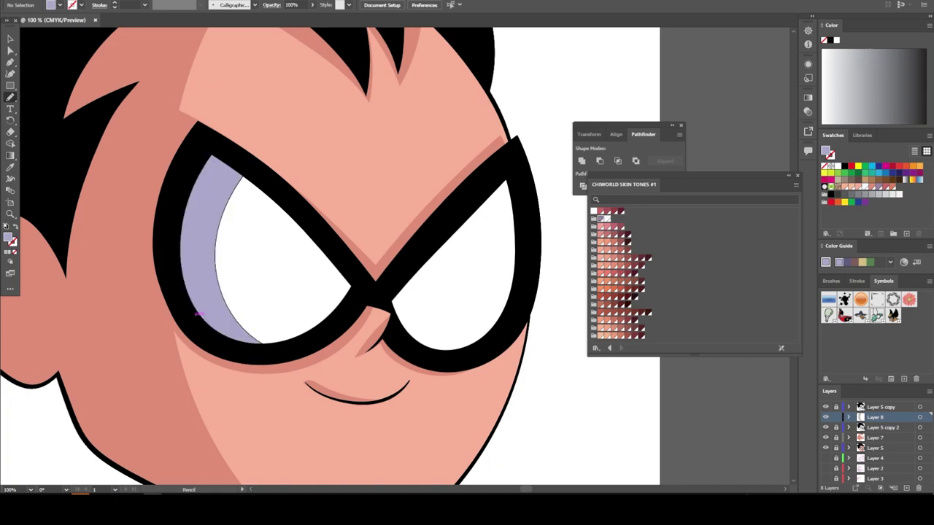
left_click_drag(453, 349, 427, 272)
left_click(413, 325)
key("ctrl+minus")
key("ctrl+minus")
key("ctrl+minus")
key("ctrl+minus")
key("ctrl+minus")
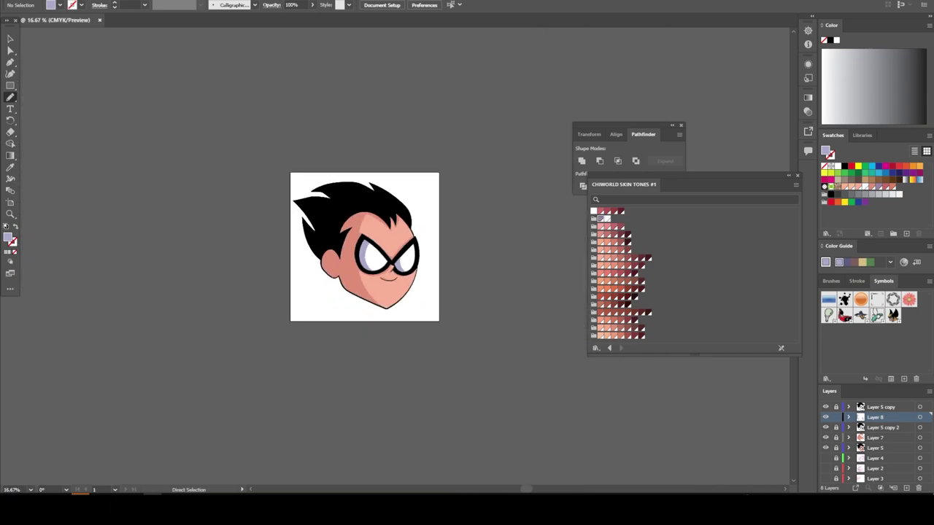
key("ctrl+plus")
key("ctrl+plus")
key("ctrl+plus")
key("ctrl+plus")
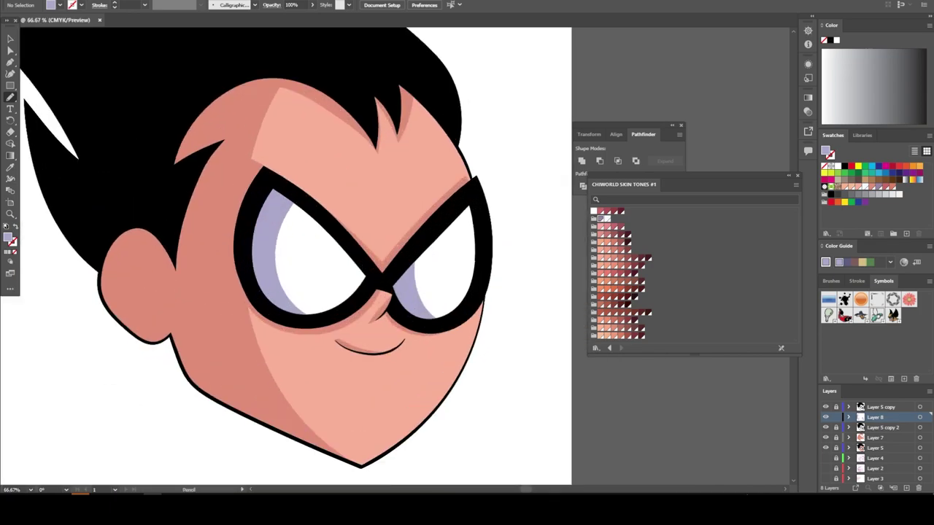
Recolour both eye crescents to the lighter lavender CACAEB, then deselect
key("v")
left_click(422, 295)
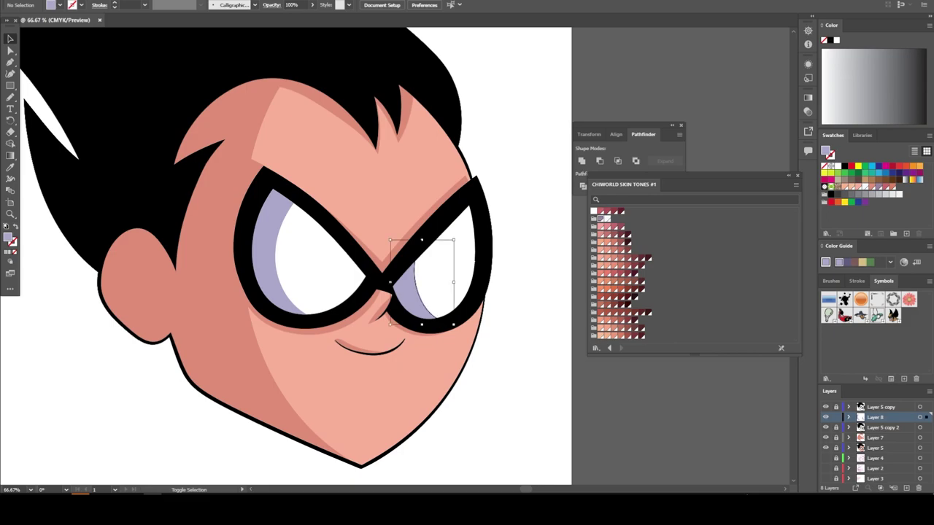
left_click(283, 256, "shift")
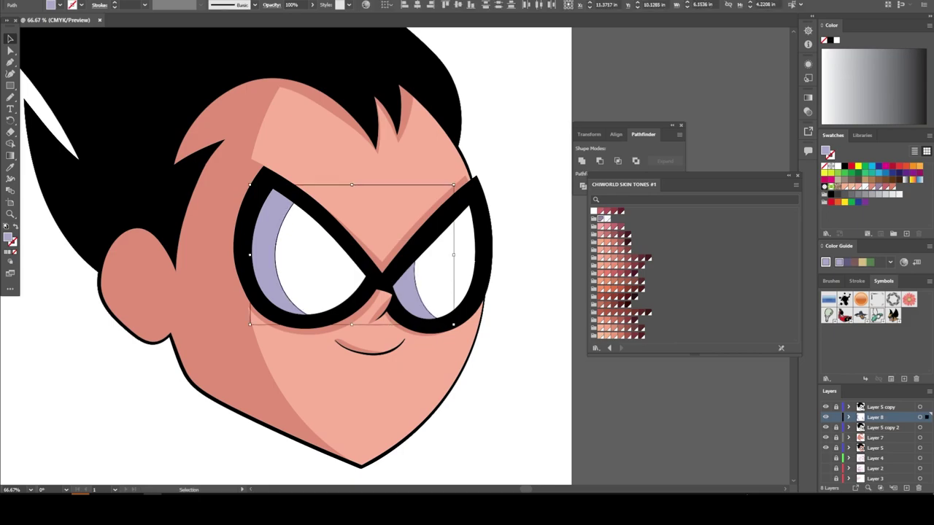
double_click(9, 237)
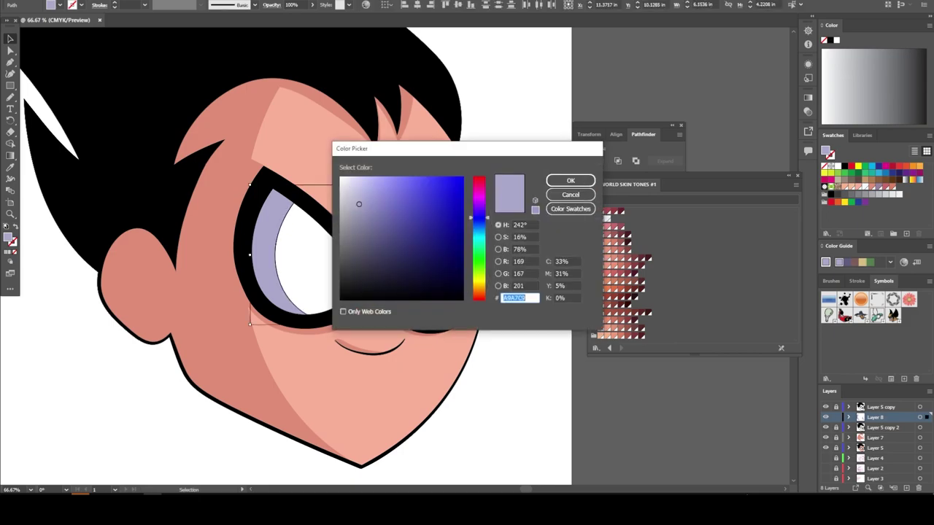
type("CACAEB")
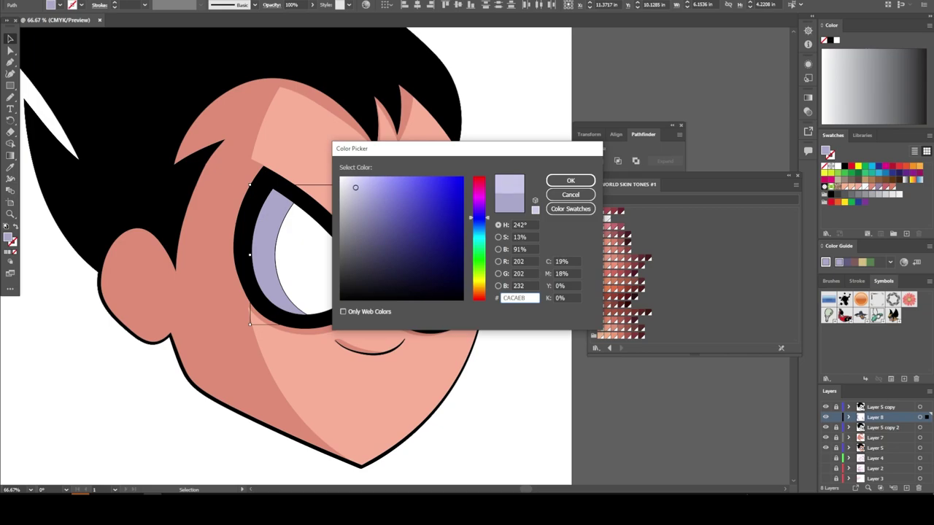
left_click(571, 180)
key("ctrl+shift+a")
key("ctrl+minus")
key("ctrl+minus")
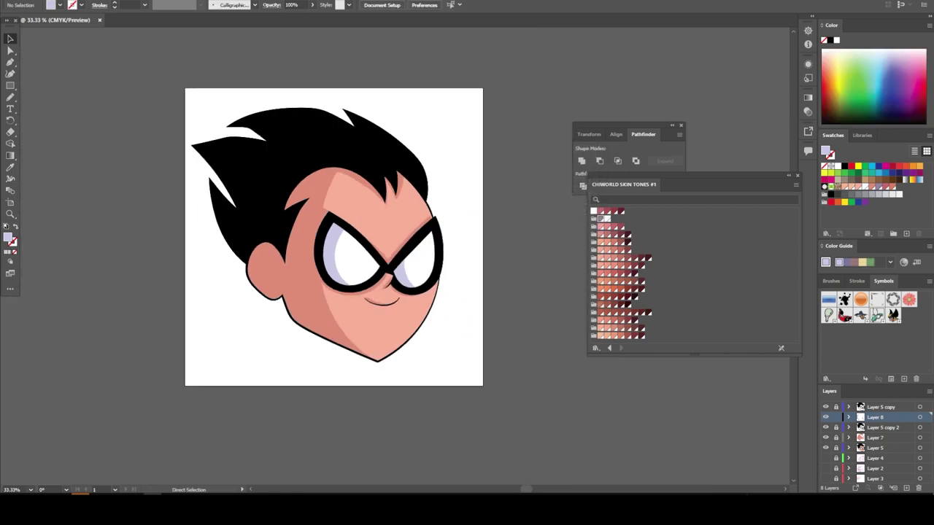
key("ctrl+minus")
key("ctrl+plus")
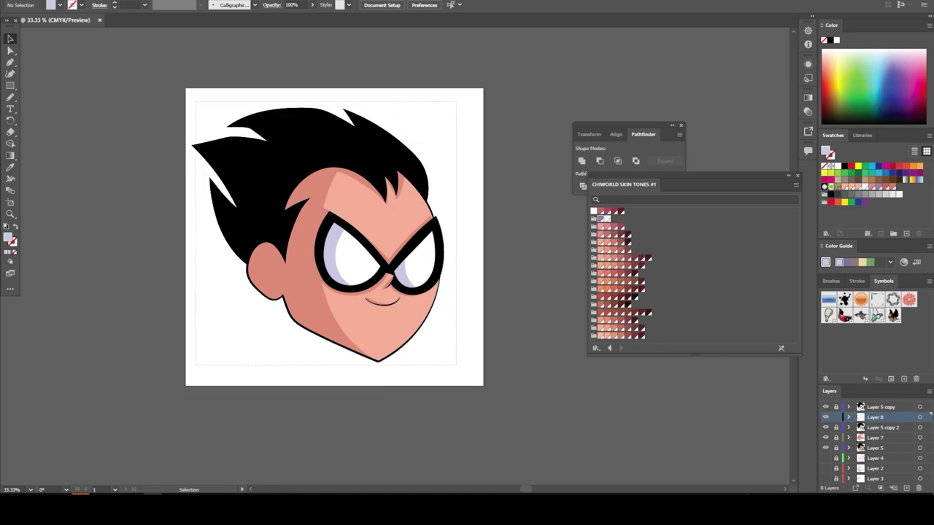
Unlock the top layers and turn the whole head into a symbol named 'robin'
left_click_drag(456, 339, 191, 99)
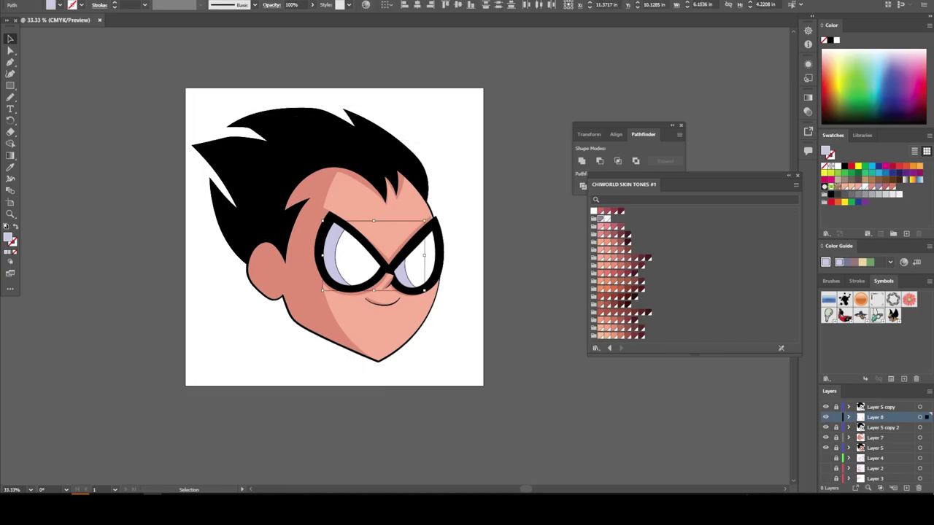
left_click_drag(836, 447, 836, 407)
key("ctrl+a")
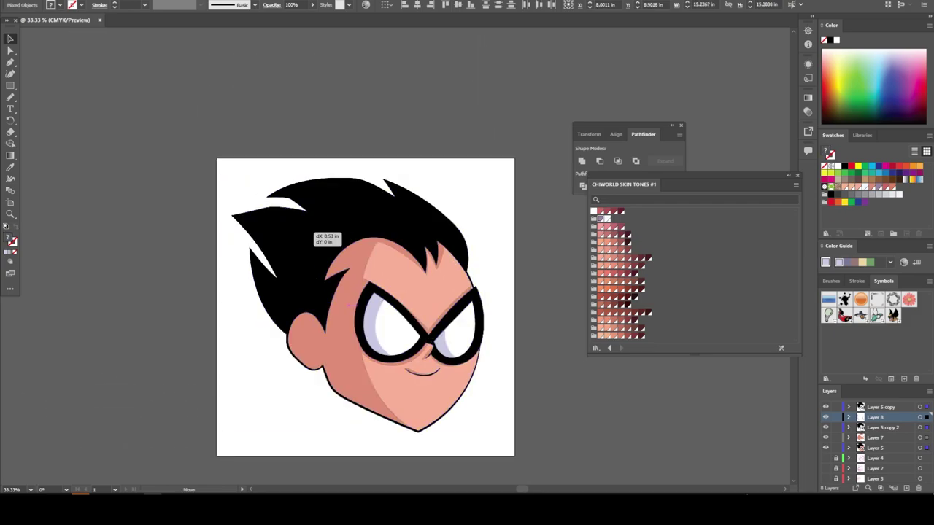
left_click_drag(310, 230, 869, 336)
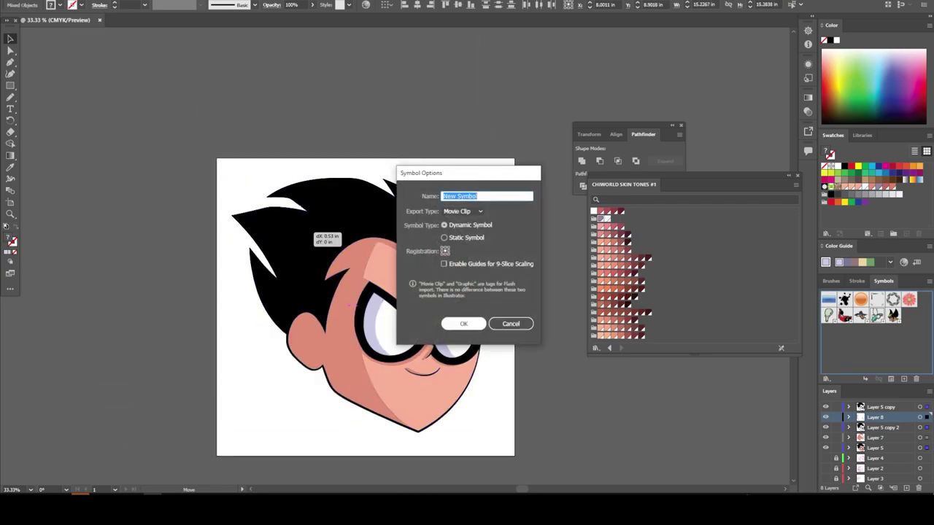
type("robin")
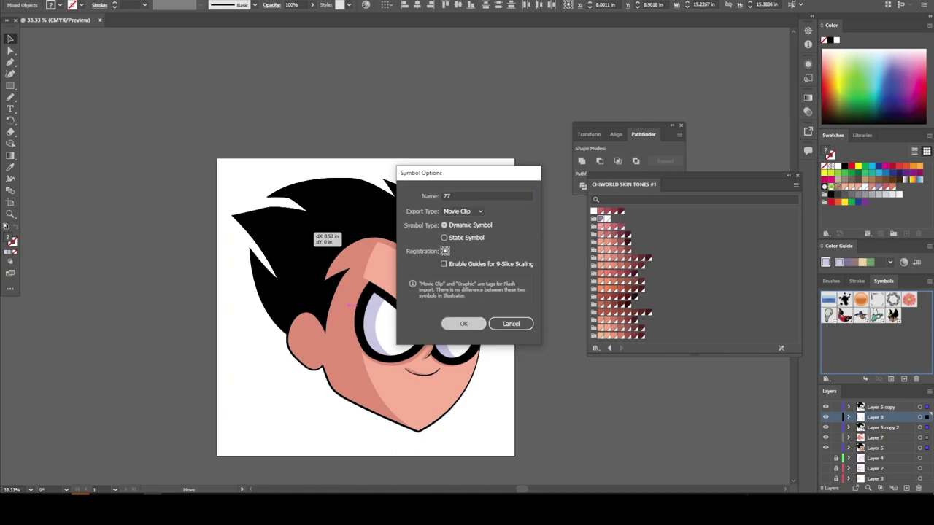
key("Return")
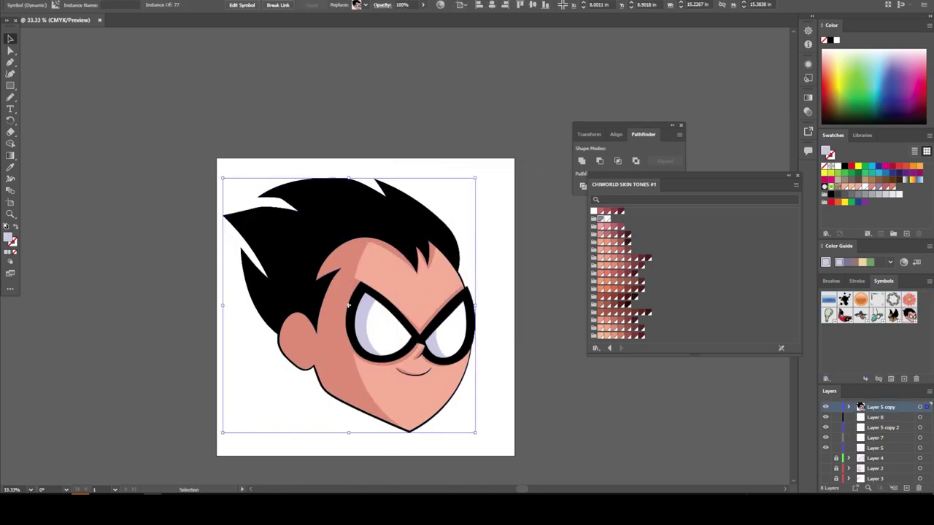
Save the document from the File menu
key("alt+f")
key("Up")
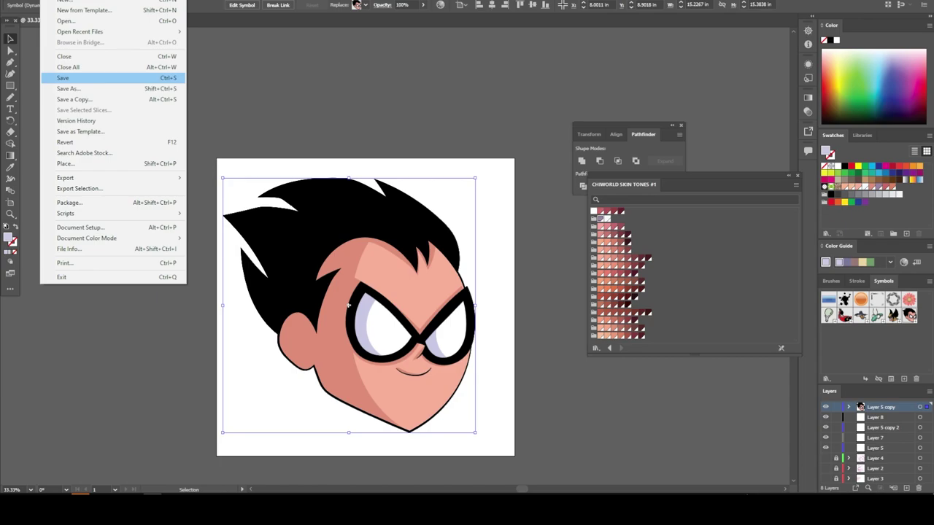
key("Down")
key("Down")
key("Down")
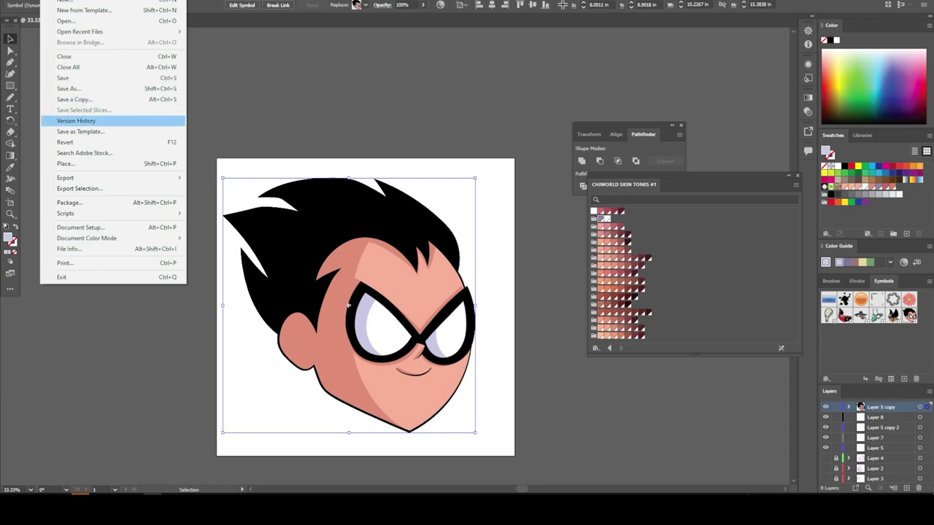
key("Up")
key("Up")
key("Up")
key("Return")
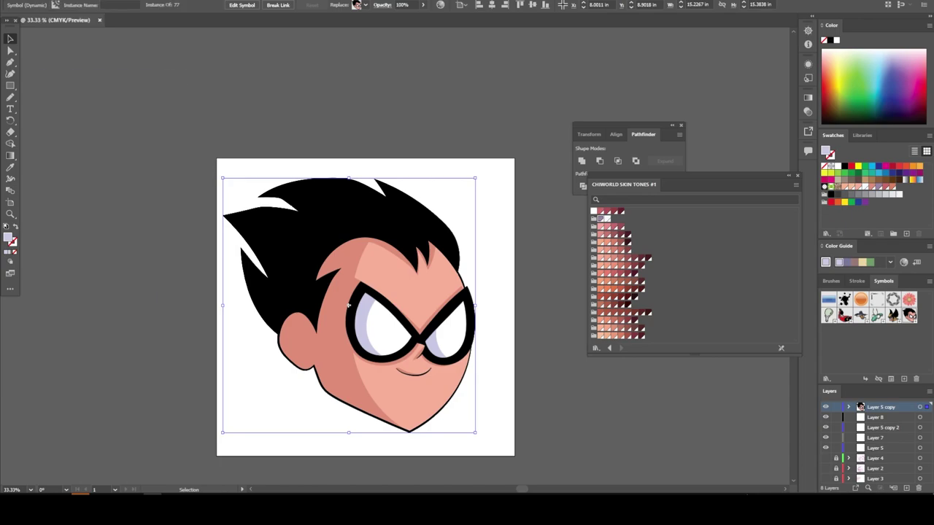